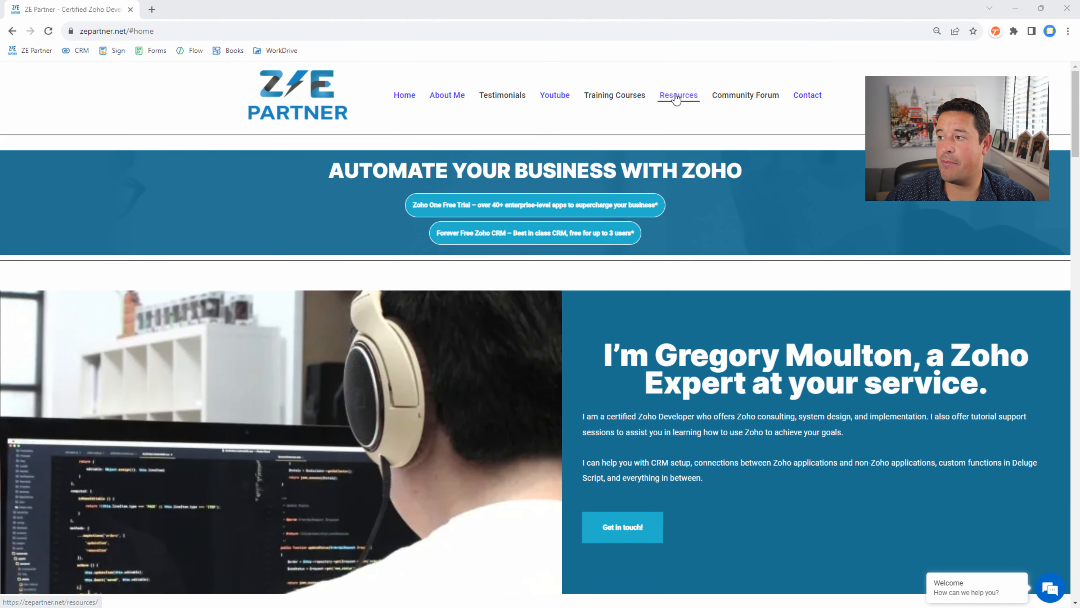
- Open the ZE Companies House Assistant page from the Resources section
left_click(670, 96)
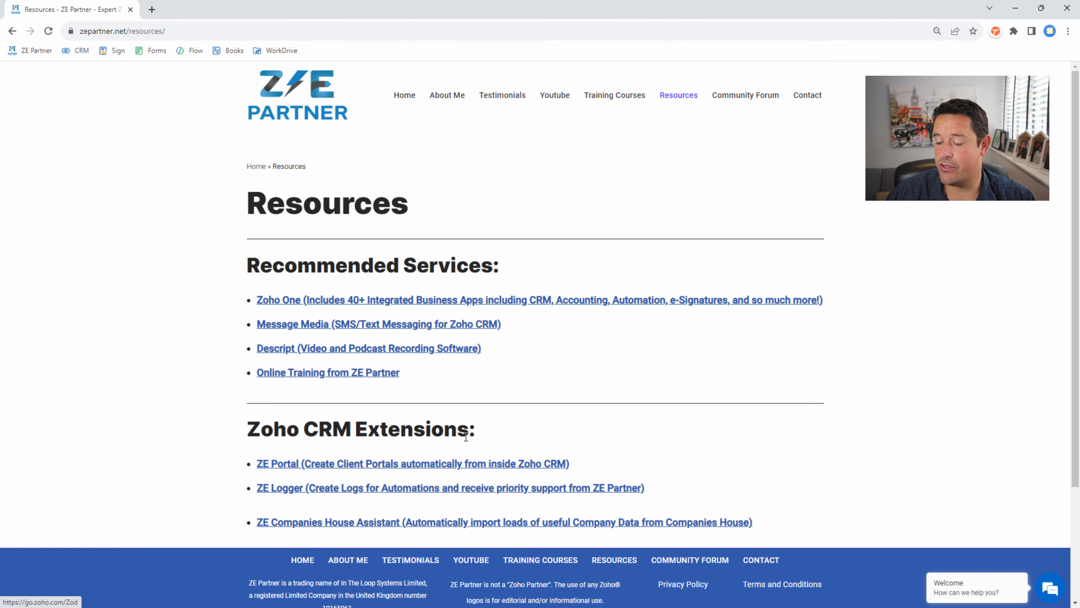
left_click_drag(248, 426, 808, 543)
left_click(817, 514)
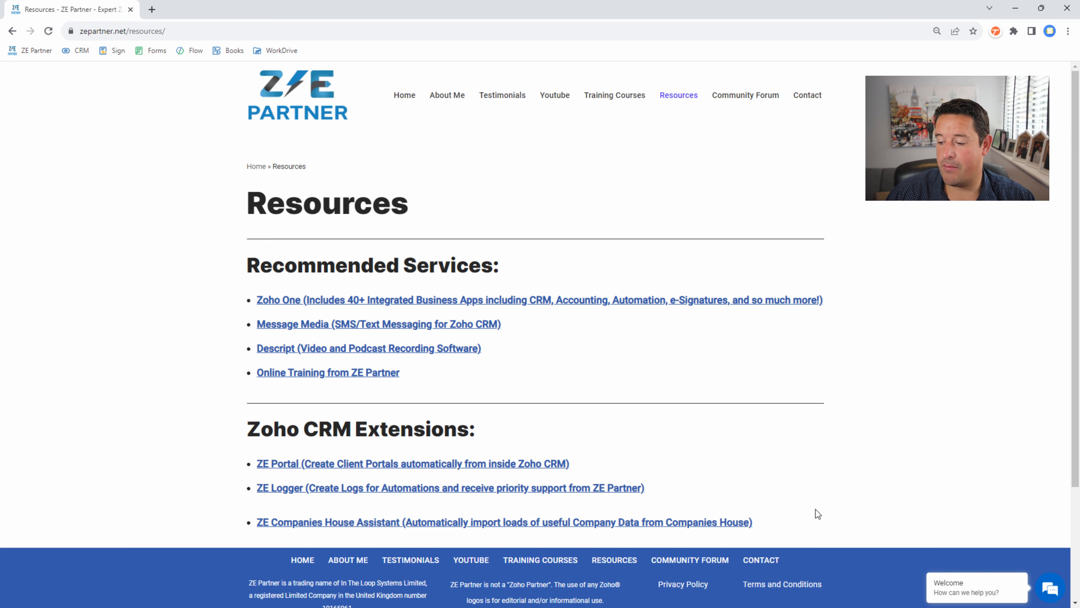
left_click(312, 528)
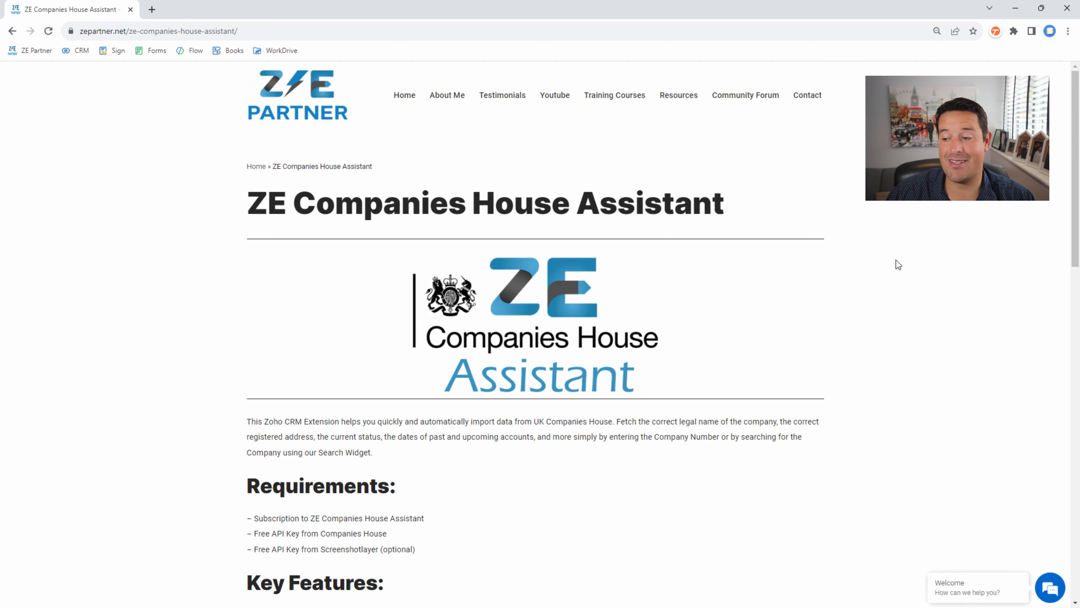
- Subscribe to the assistant's £29 monthly plan
scroll(868, 240, "down", 1)
scroll(859, 236, "down", 4)
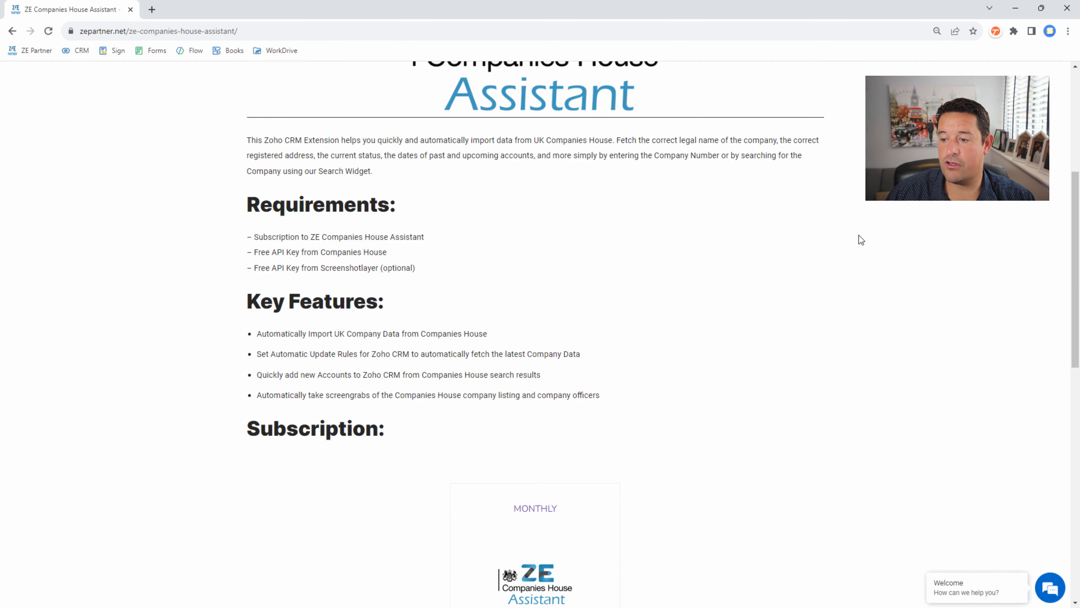
scroll(859, 234, "down", 4)
scroll(459, 351, "down", 3)
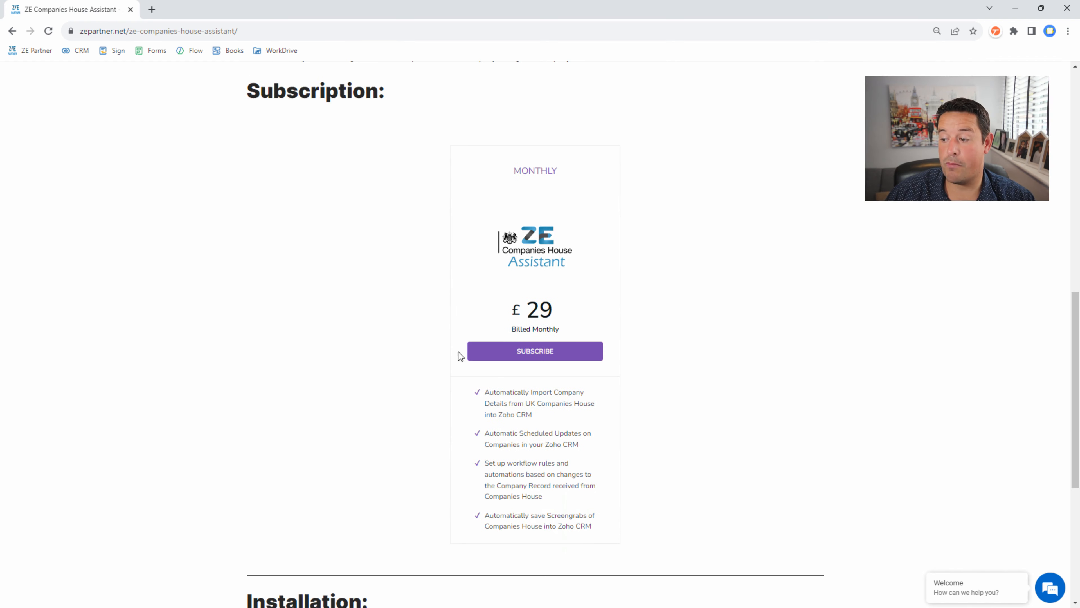
left_click(511, 352)
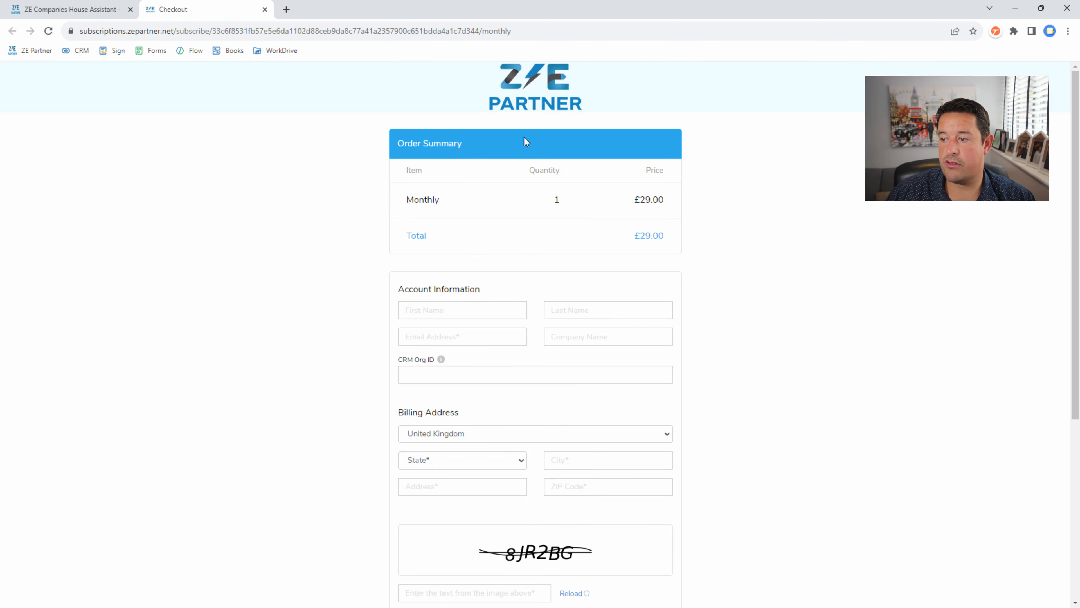
- Fill CRM Org ID with the organisation ID copied from the Zoho CRM web address
scroll(301, 299, "down", 3)
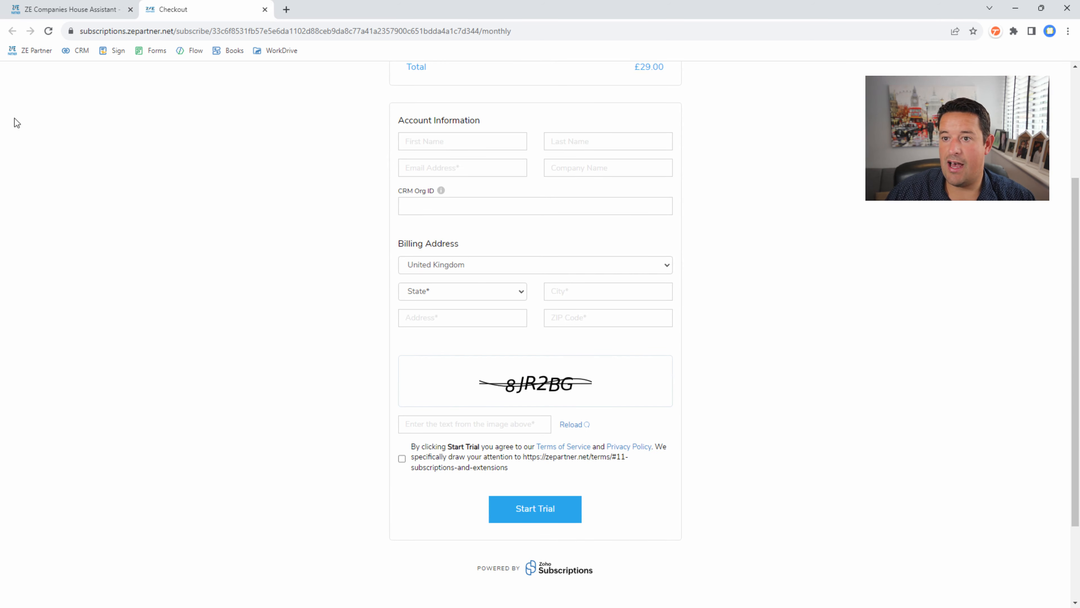
left_click(439, 207)
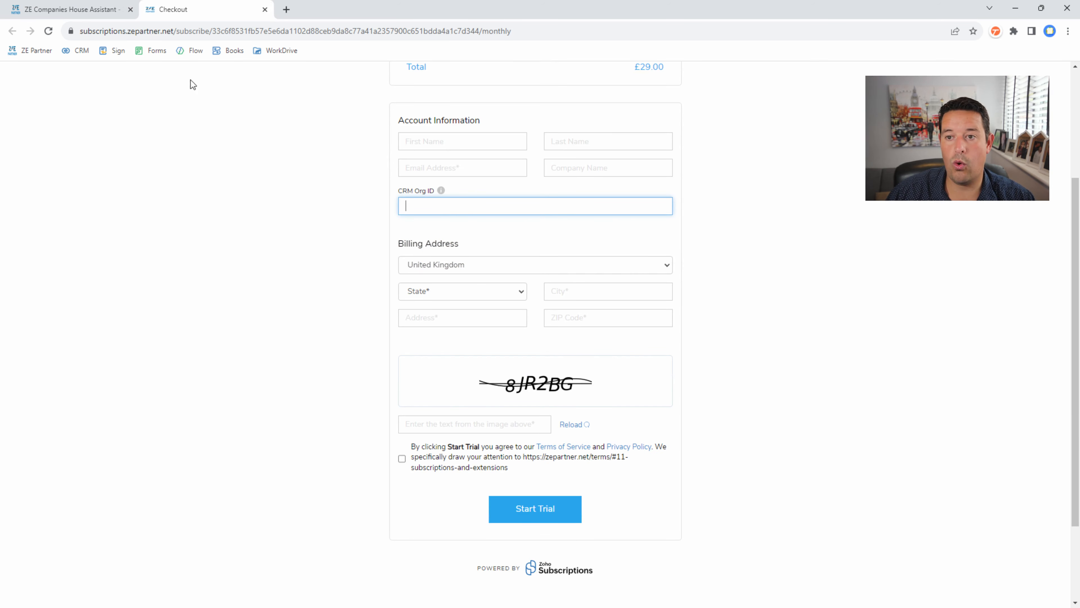
middle_click(71, 51)
left_click(338, 9)
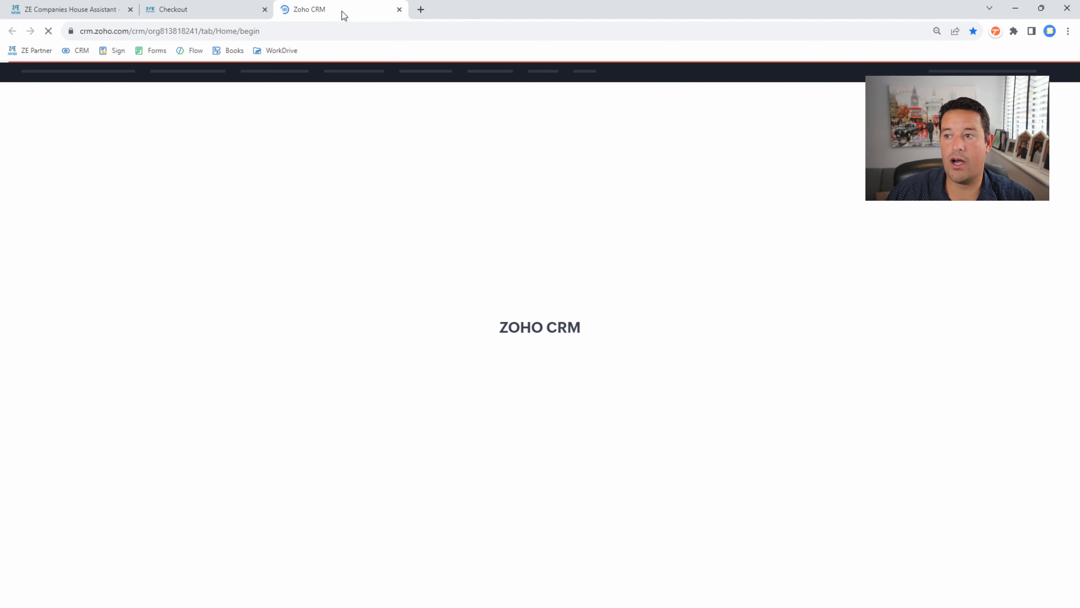
left_click_drag(148, 31, 199, 31)
key("ctrl+c")
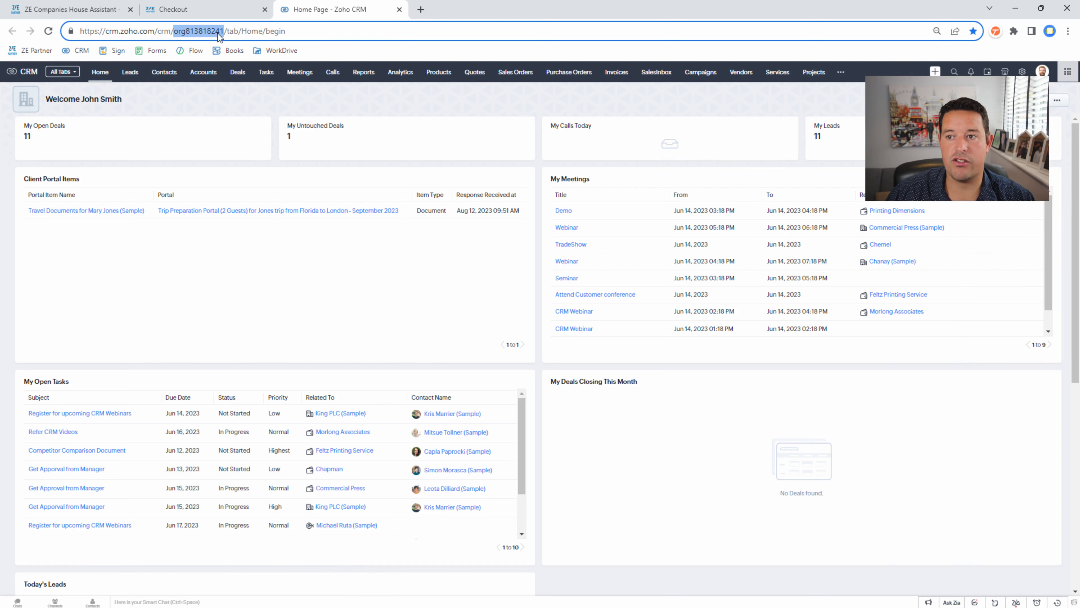
left_click(209, 12)
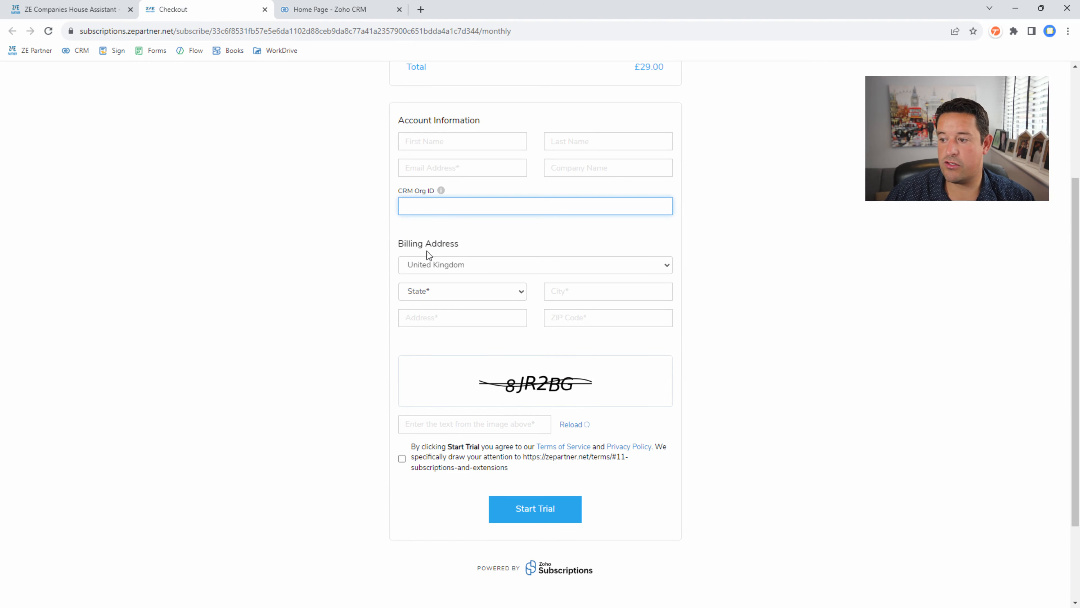
key("ctrl+v")
left_click(787, 188)
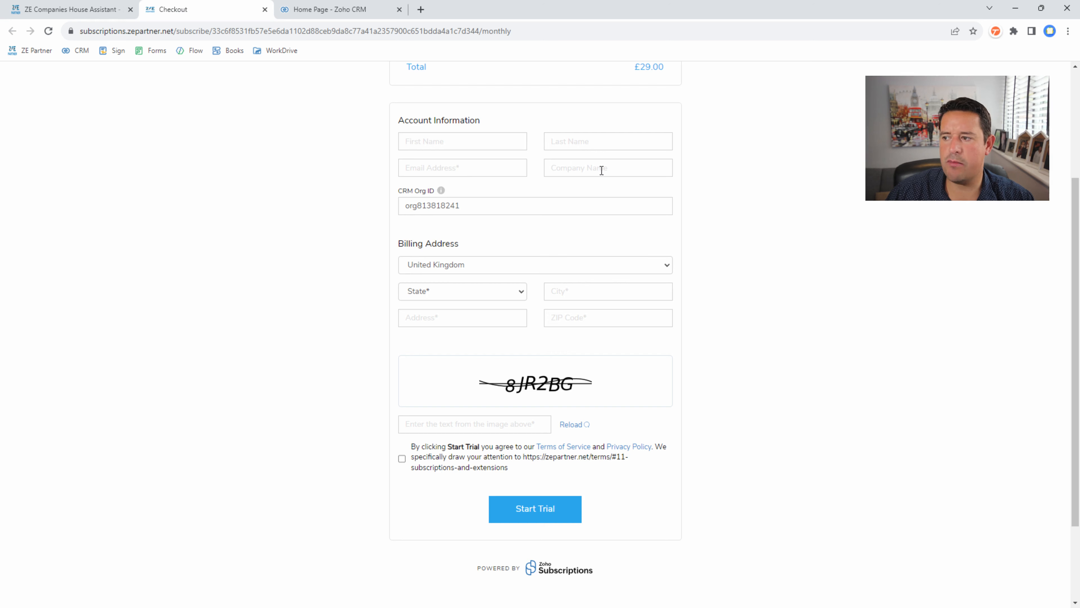
scroll(500, 241, "down", 2)
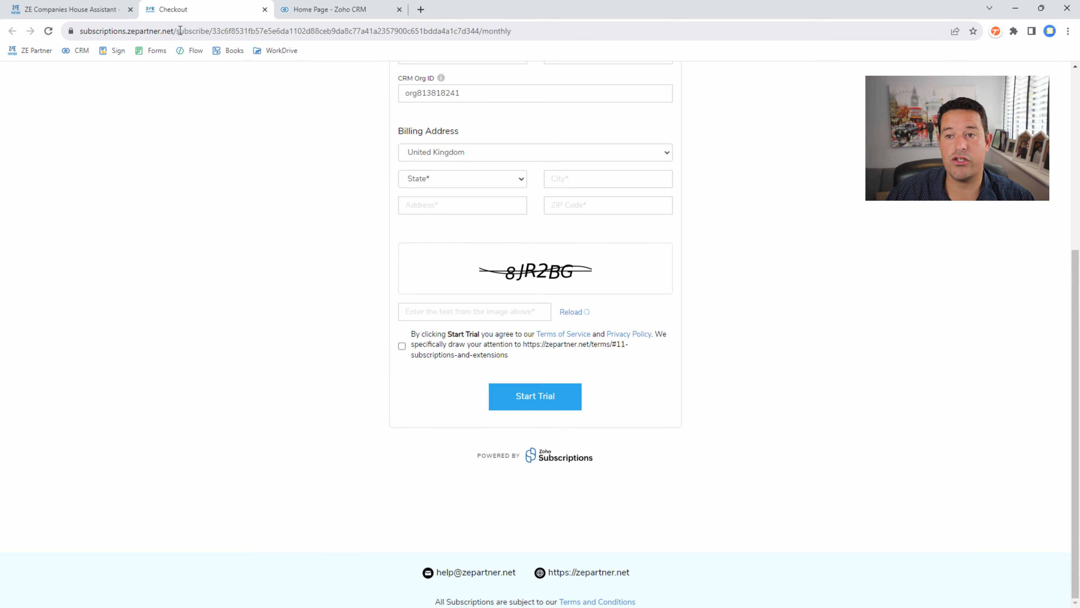
left_click(55, 7)
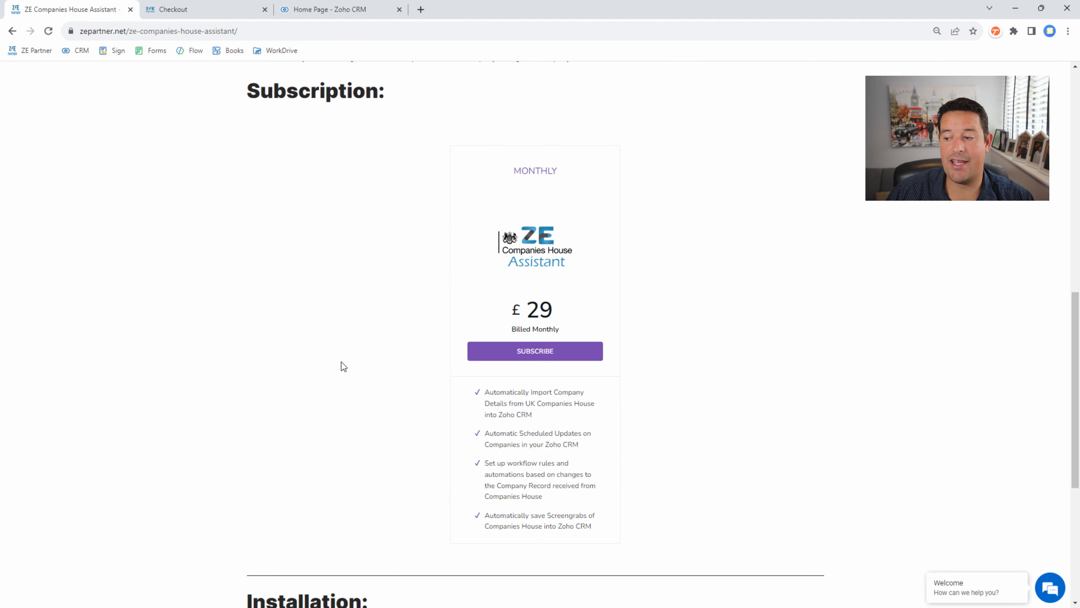
- Install the extension for all users, accepting the Terms of Service and CRM data access
scroll(341, 366, "down", 6)
left_click(477, 373)
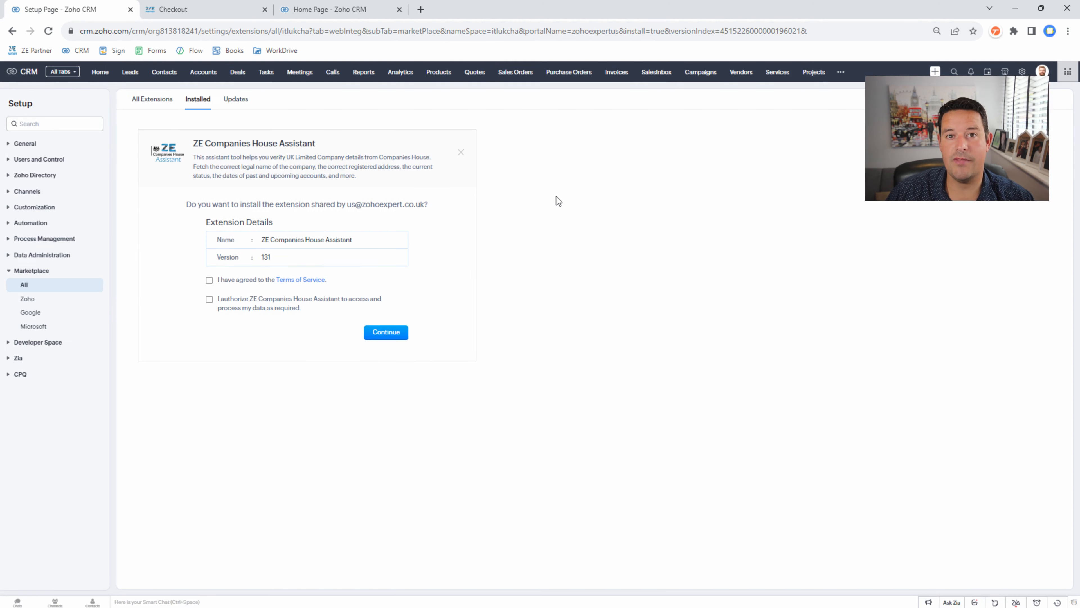
left_click(251, 281)
left_click(250, 308)
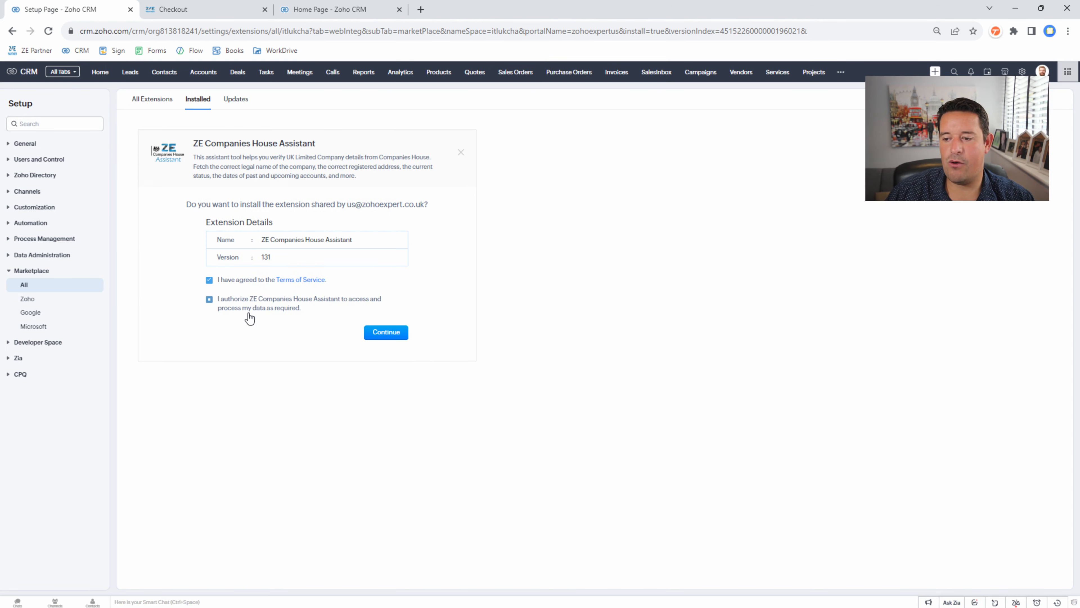
left_click(393, 334)
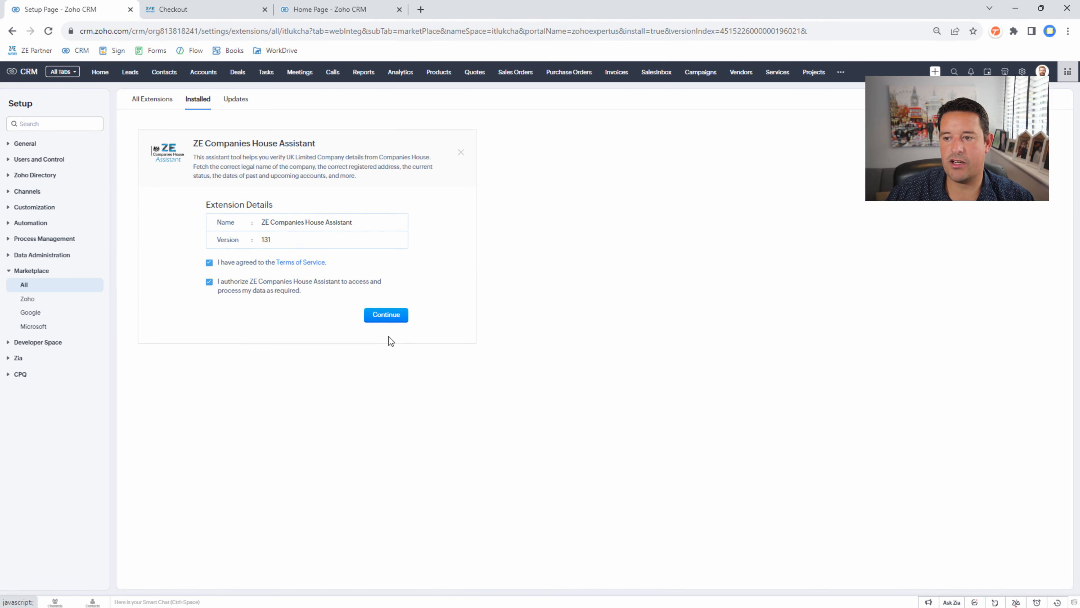
left_click(253, 251)
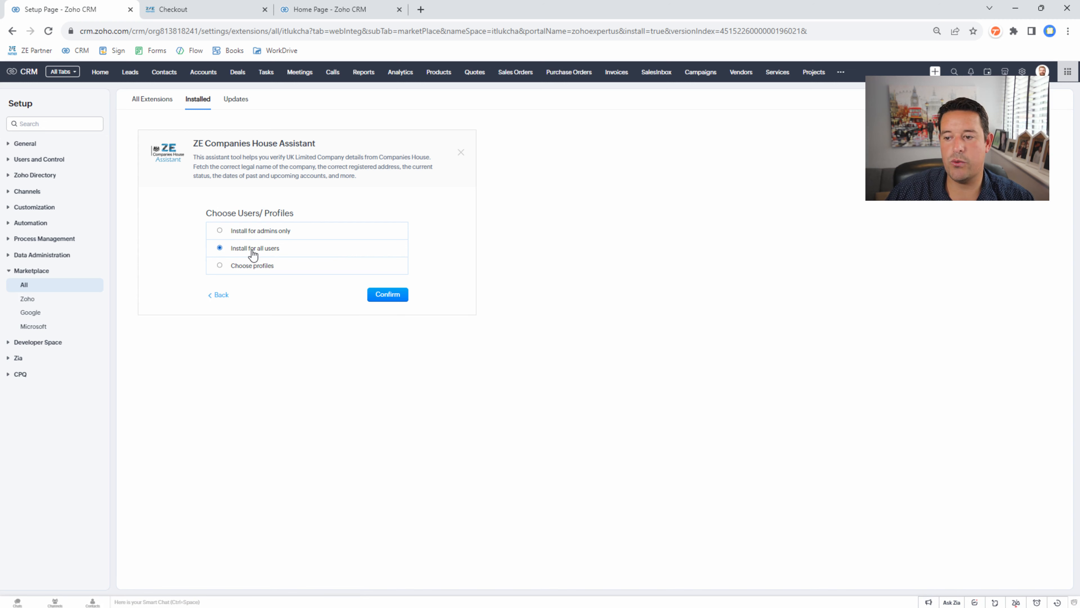
left_click(387, 295)
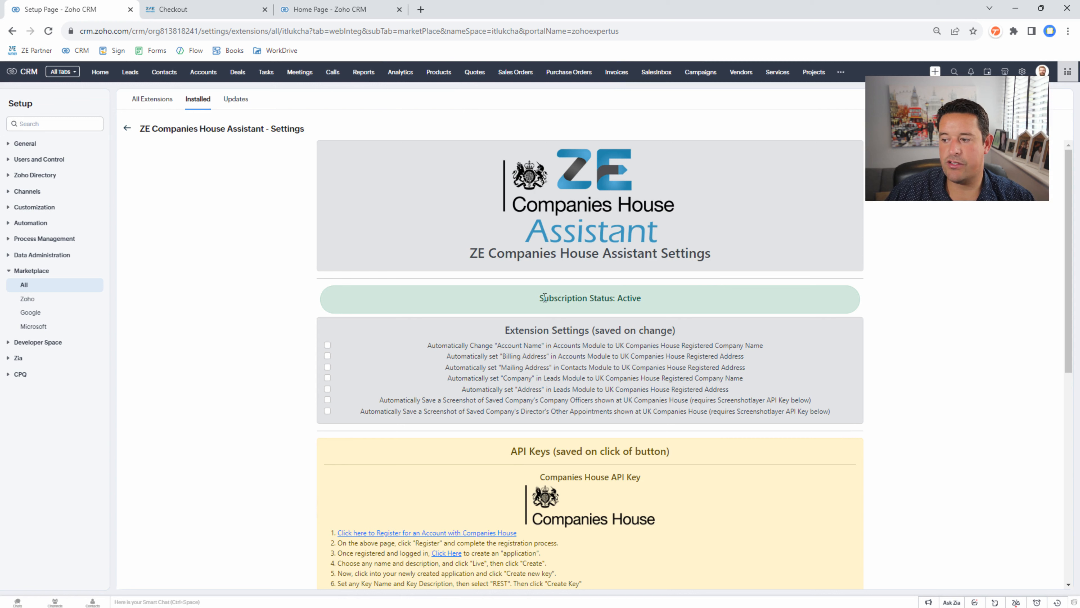
- Check that the assistant's Subscription Status reads Active
left_click_drag(544, 298, 655, 305)
left_click(658, 305)
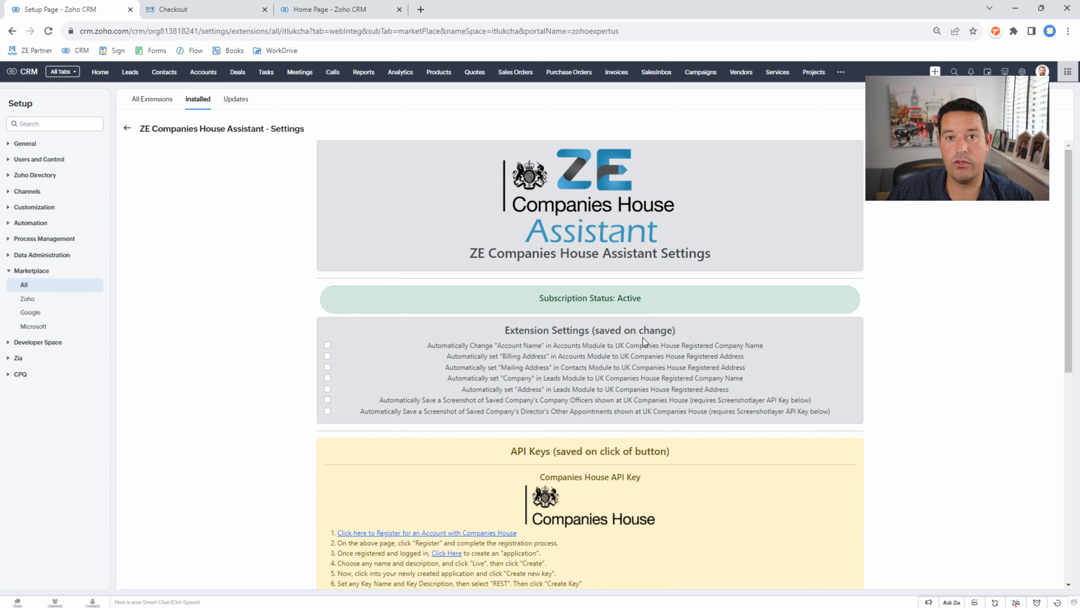
left_click_drag(495, 299, 643, 298)
left_click(676, 305)
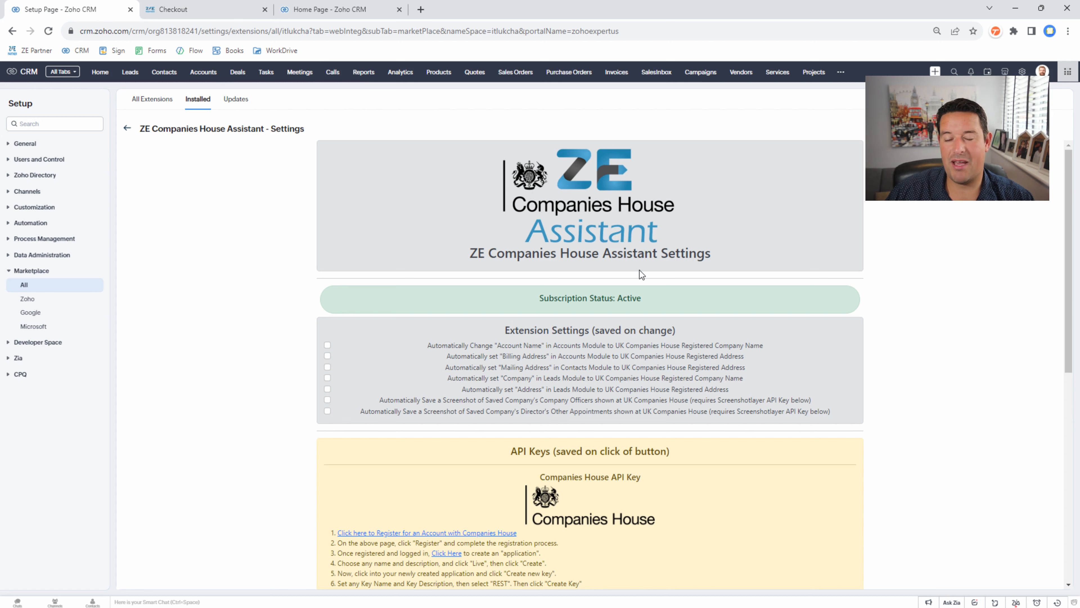
left_click_drag(529, 304, 663, 305)
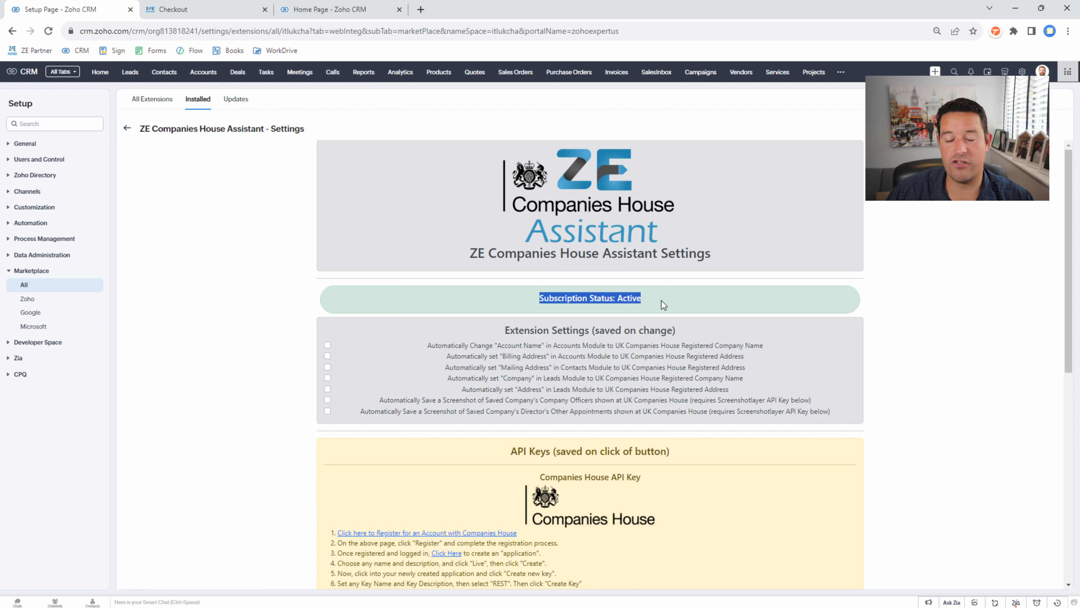
left_click(663, 304)
- Open the Companies House registration link from the API Keys section in a new tab
scroll(562, 335, "down", 3)
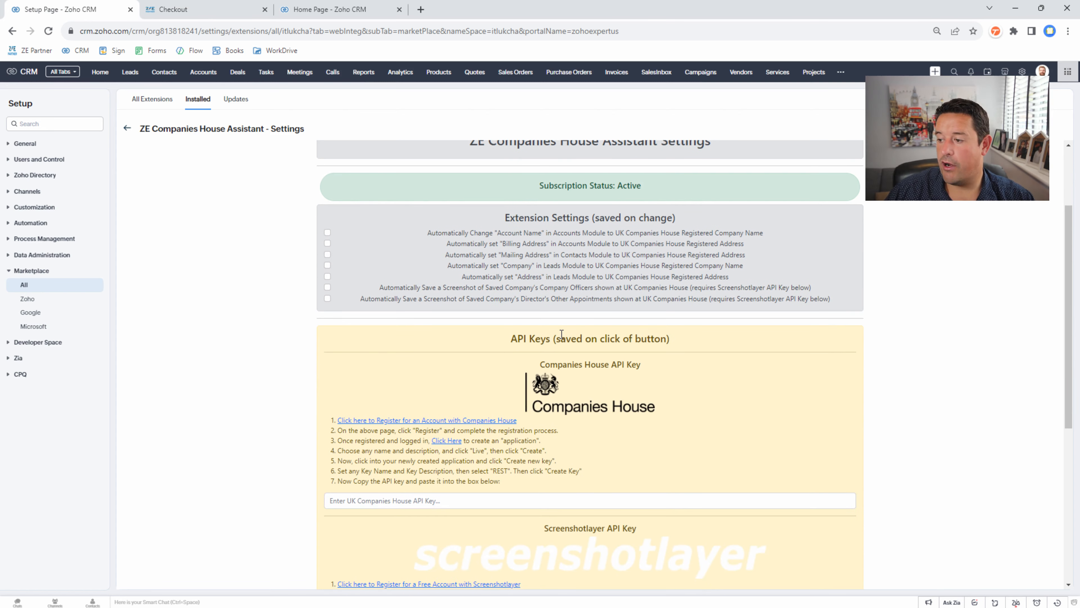
scroll(514, 387, "down", 2)
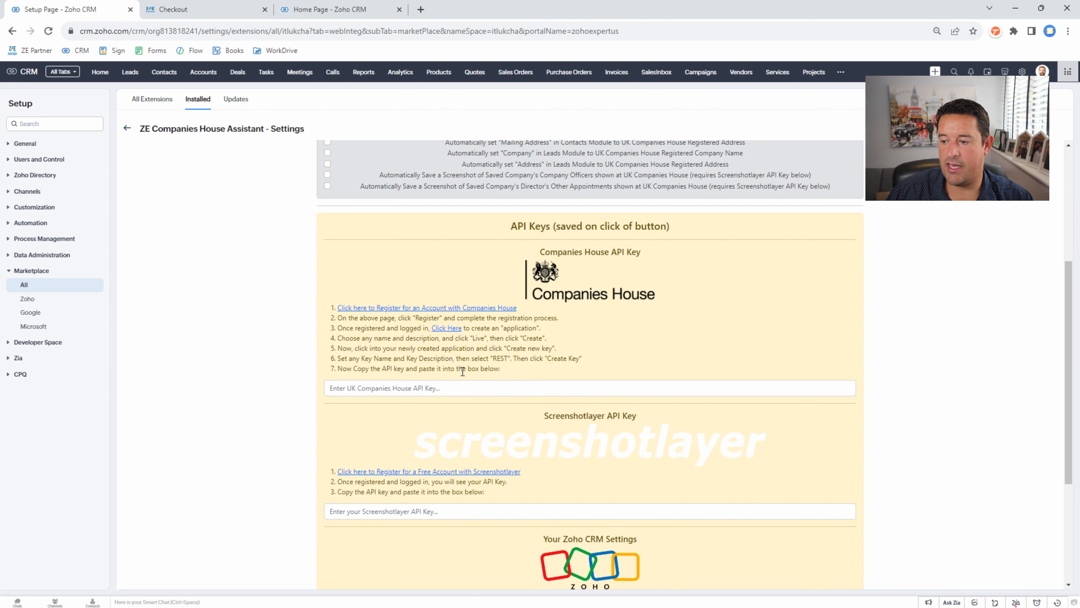
left_click(451, 309)
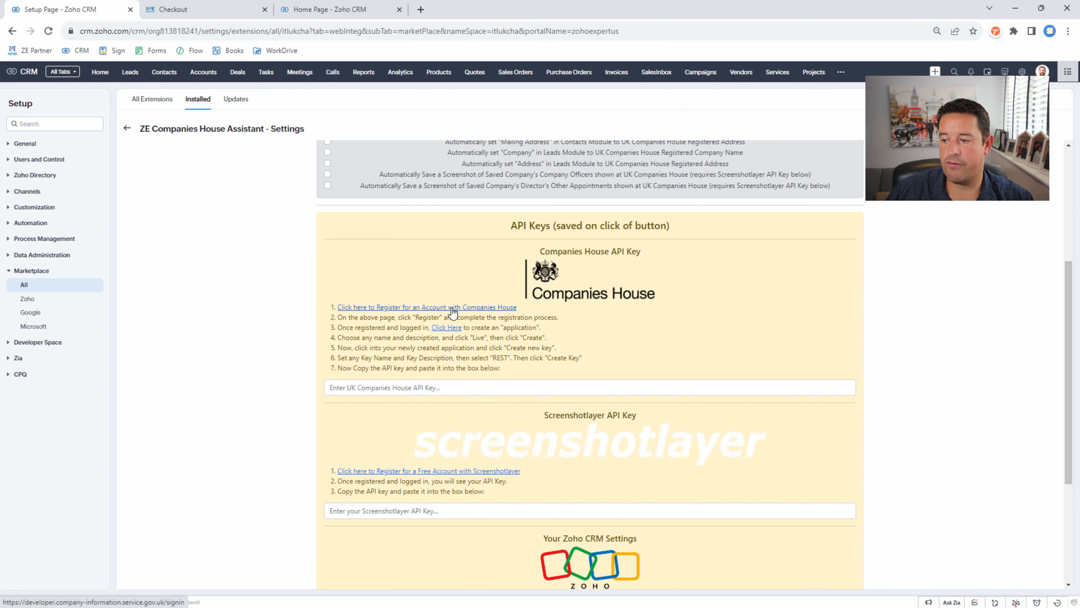
- Reject analytics cookies and request Companies House registration with the account e-mail entered twice
scroll(446, 298, "down", 1)
left_click(203, 10)
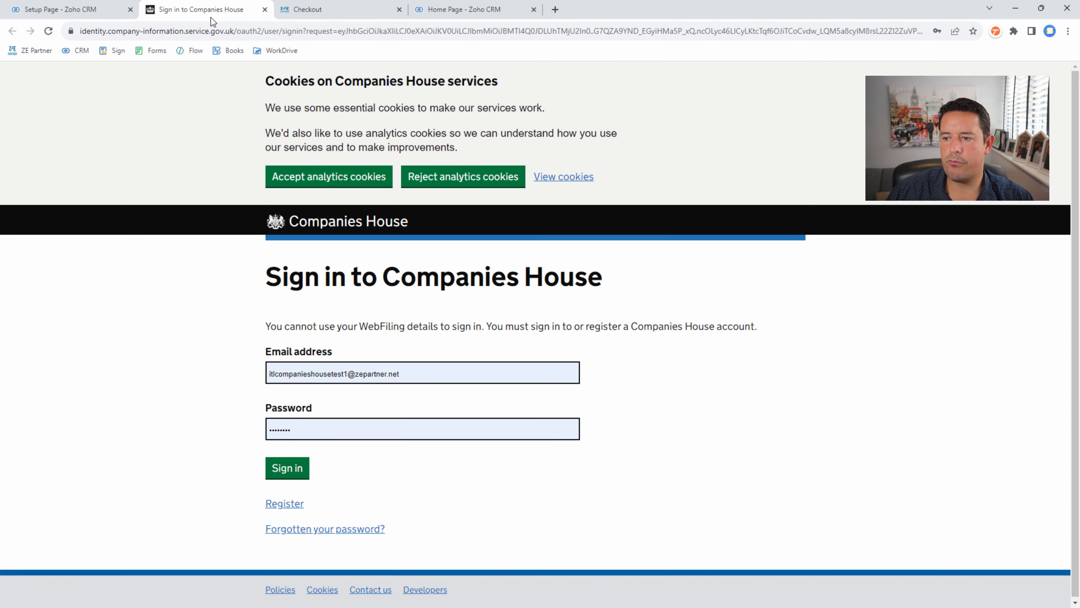
left_click(472, 181)
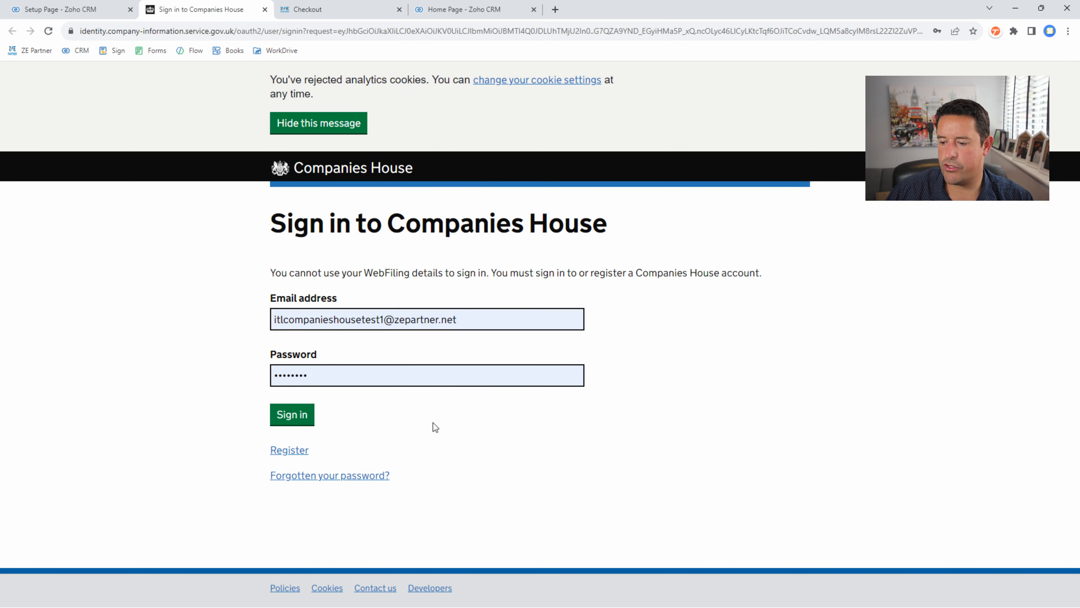
left_click(289, 450)
left_click(327, 198)
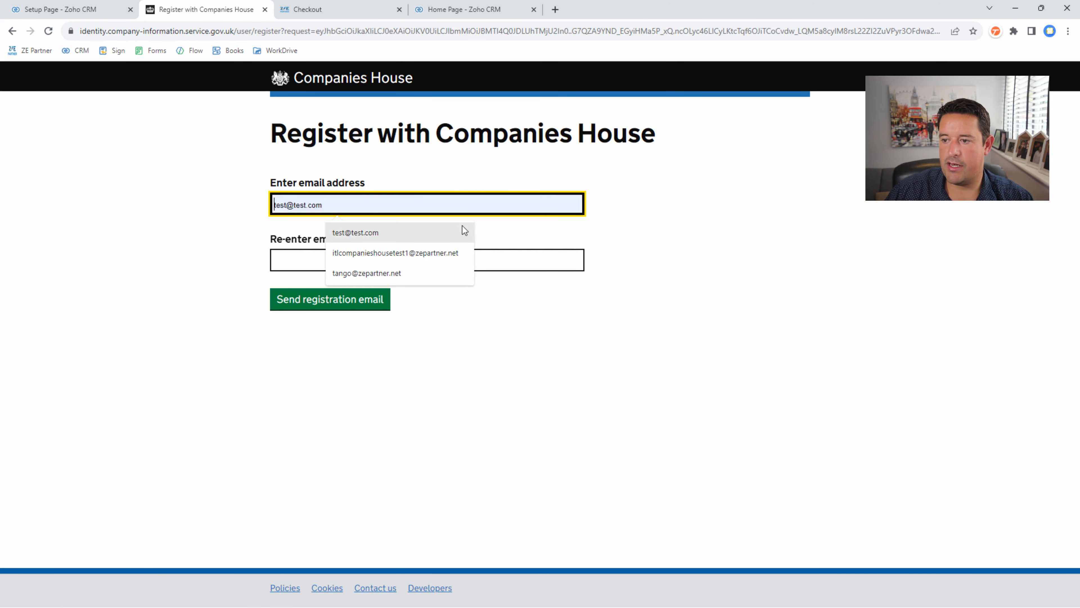
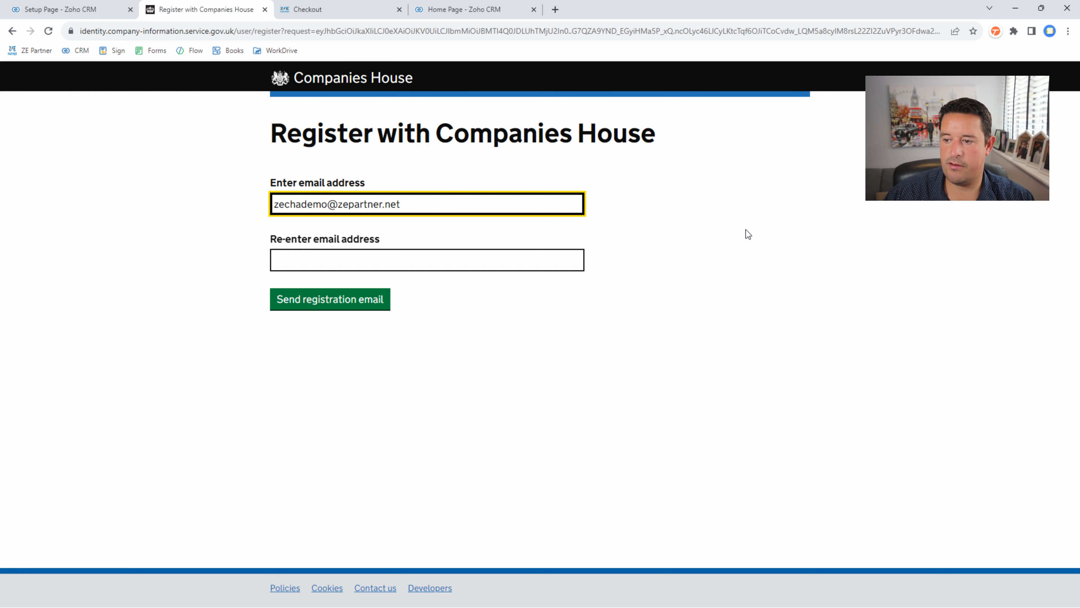
key("ctrl+a")
key("ctrl+c")
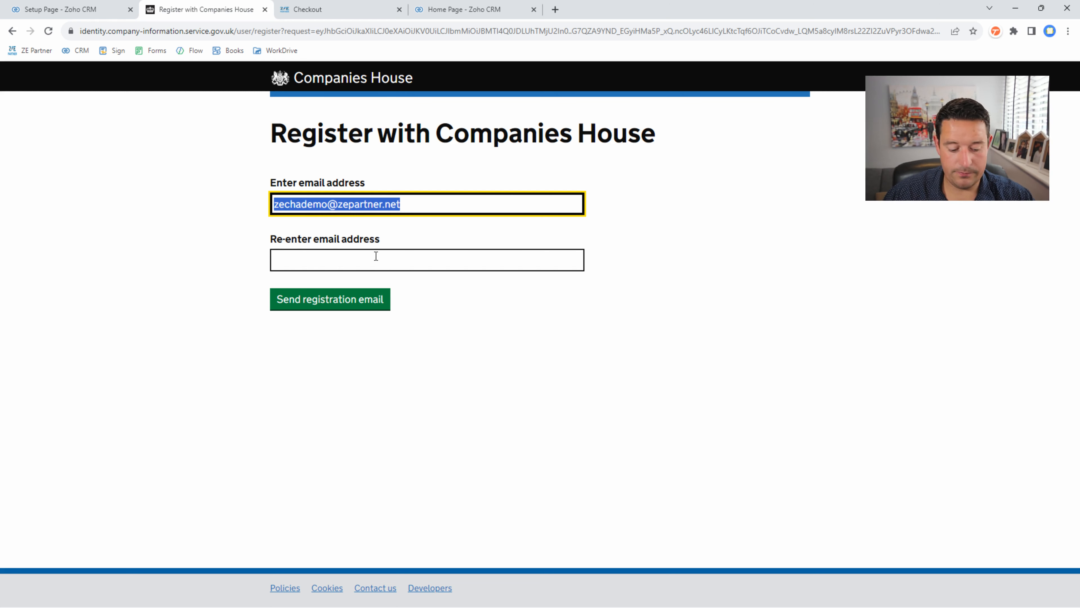
left_click(376, 256)
key("ctrl+v")
left_click(322, 298)
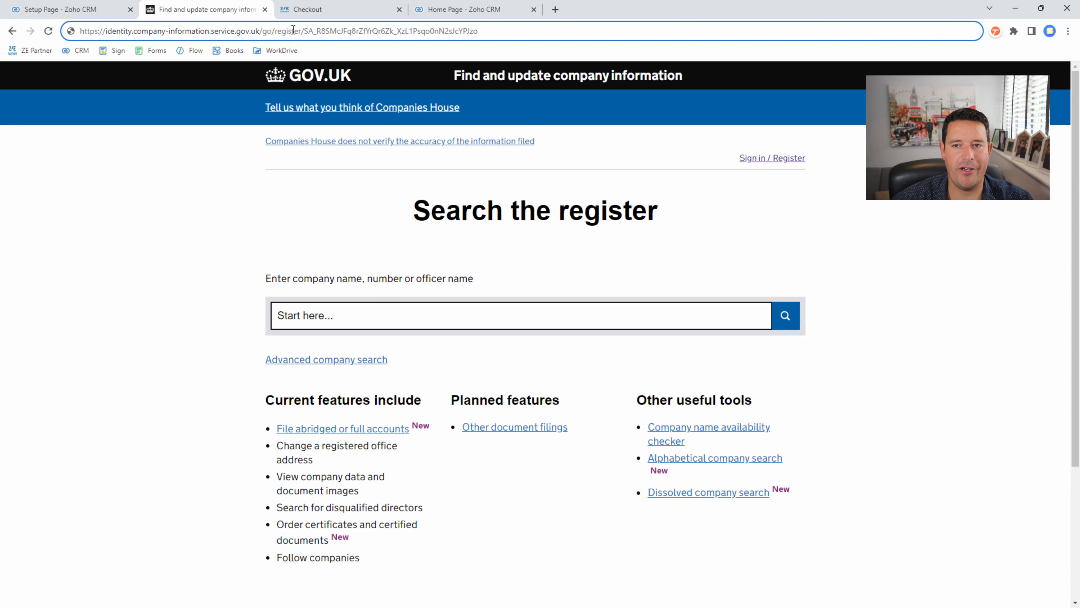
- Activate the account from the e-mail link and set its password
key("Return")
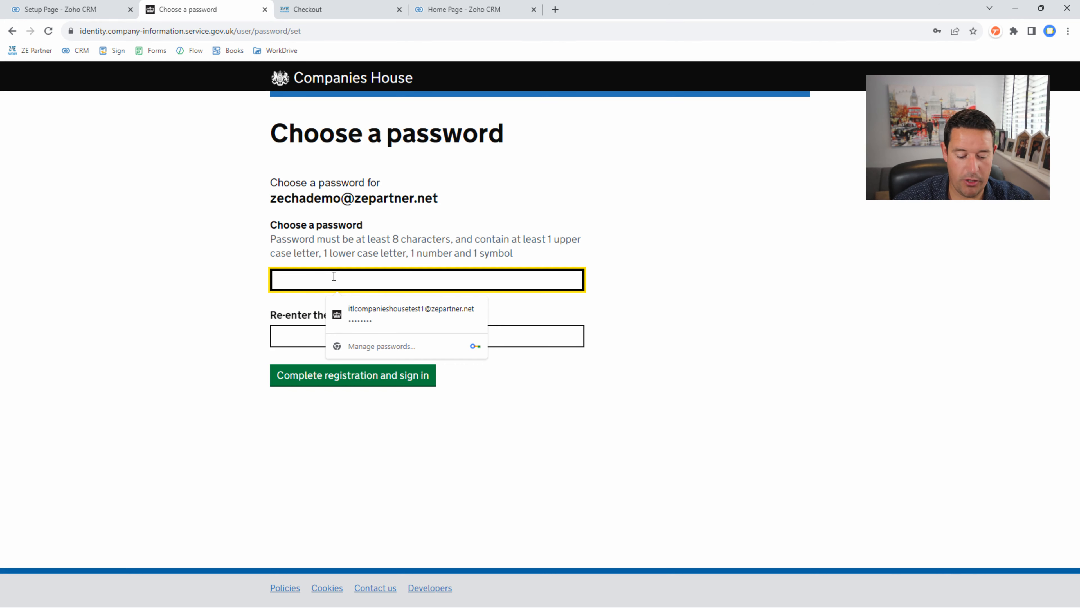
type("••••••••")
key("Tab")
type("••••••••")
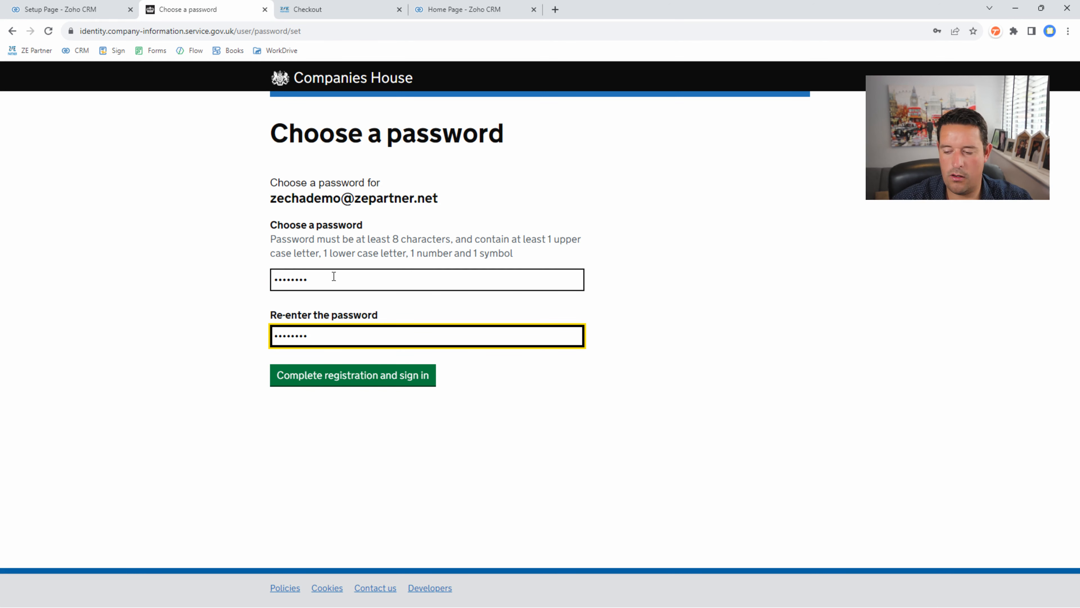
left_click(325, 382)
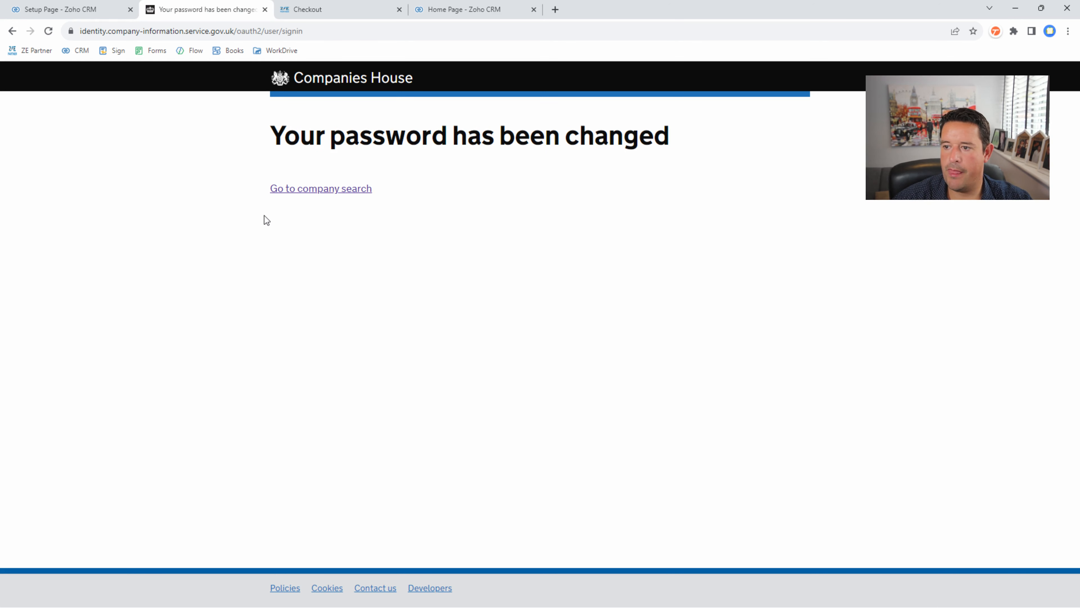
- Sign in to the new Companies House account with its password
left_click(292, 190)
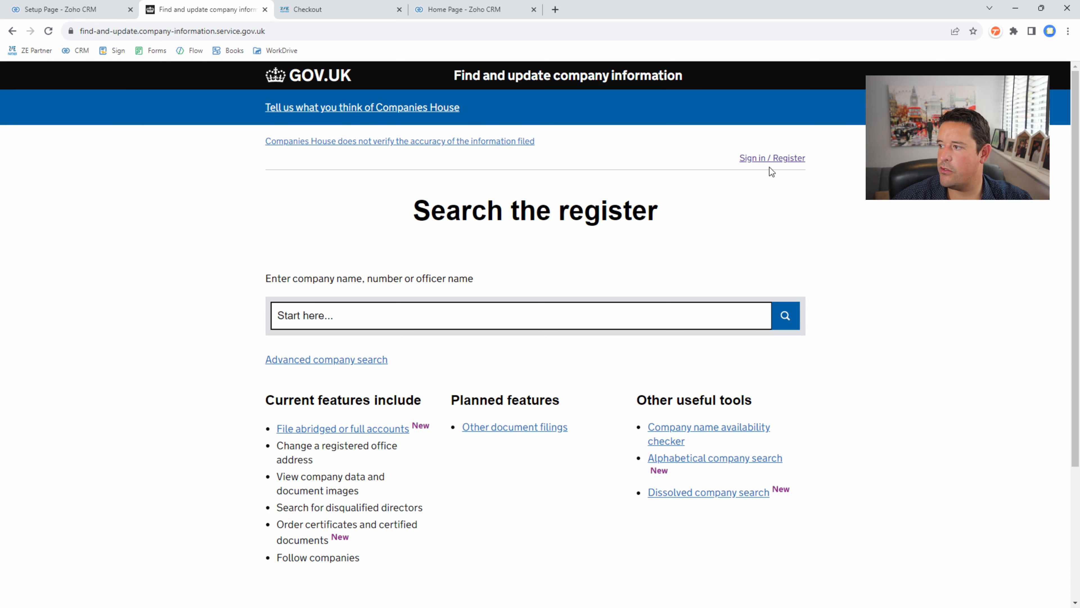
left_click(770, 160)
left_click(334, 226)
key("Tab")
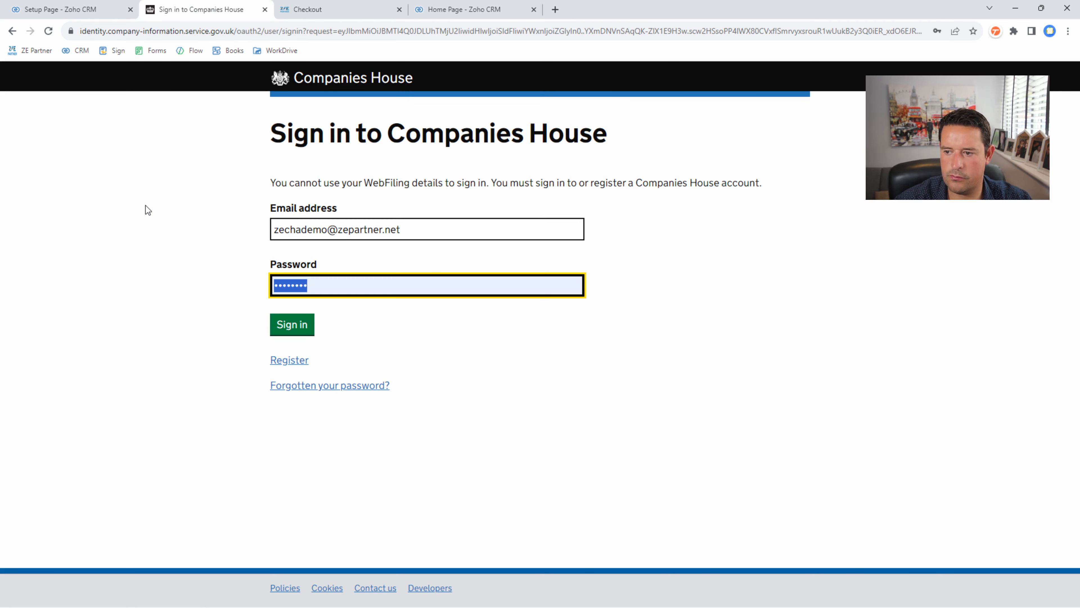
type("•••••••")
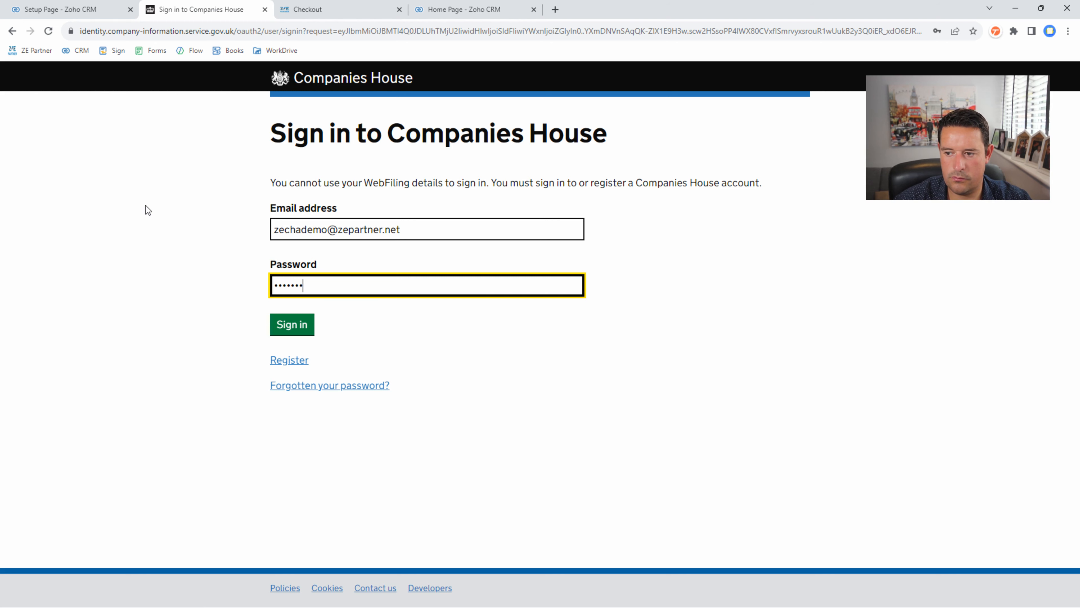
left_click(300, 327)
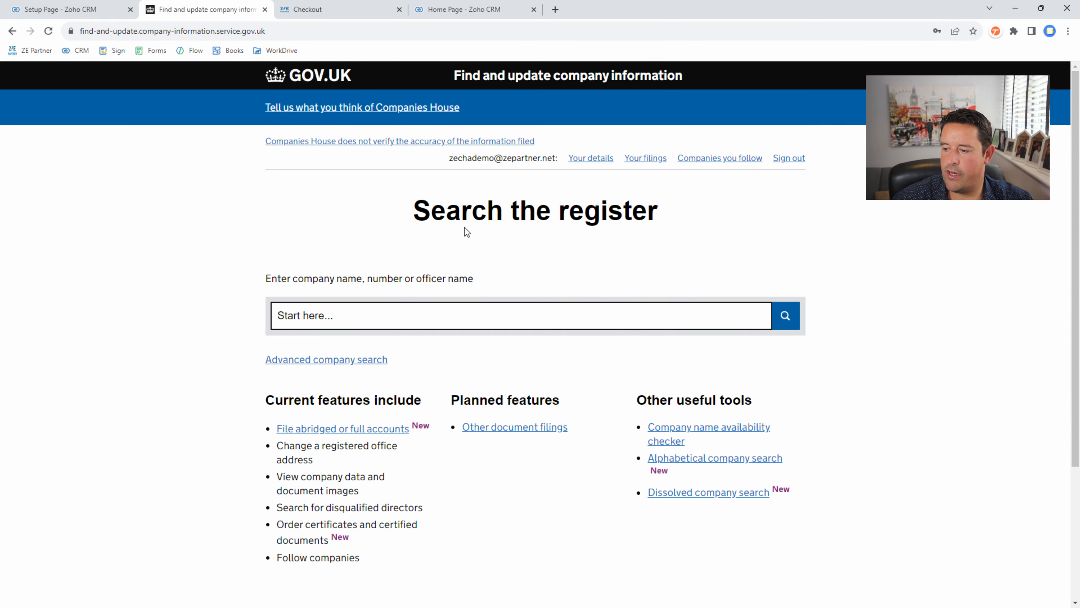
scroll(466, 227, "down", 1)
scroll(465, 227, "up", 1)
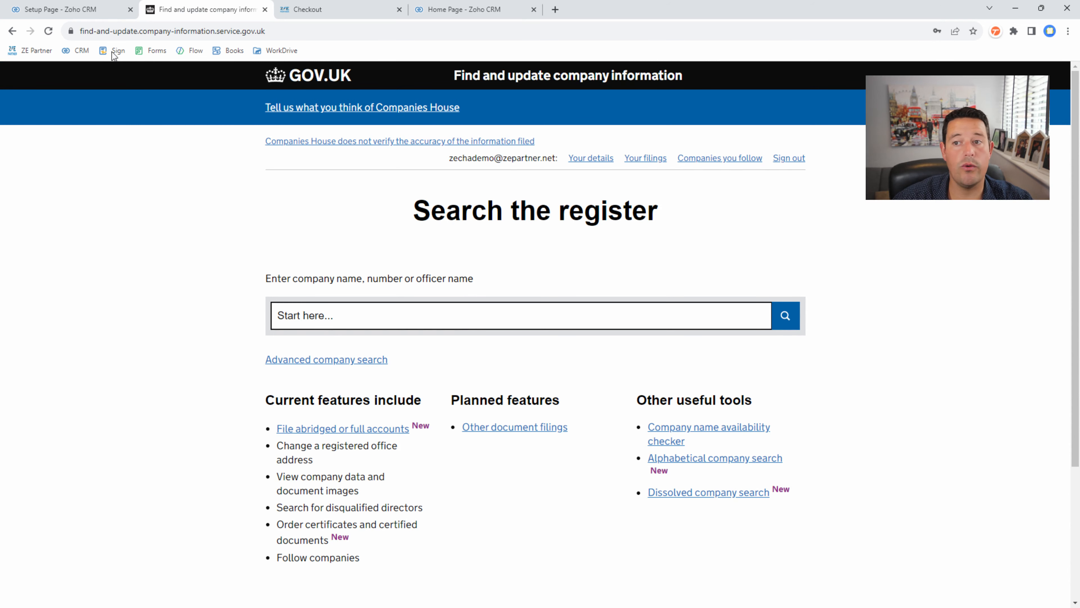
- Open the assistant's create-application link in a new tab
left_click(94, 10)
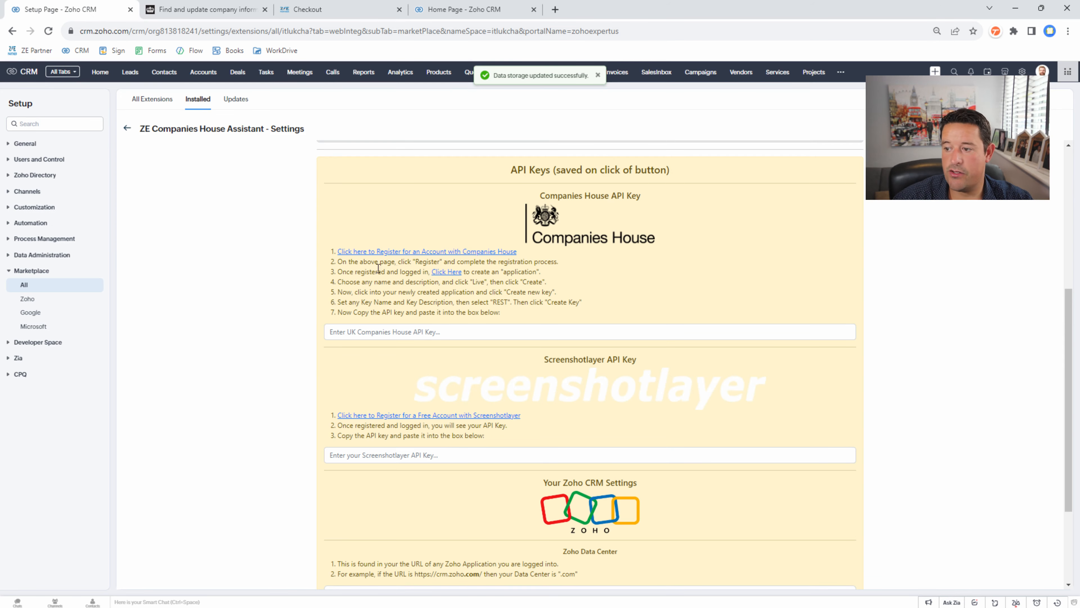
right_click(445, 273)
left_click(481, 282)
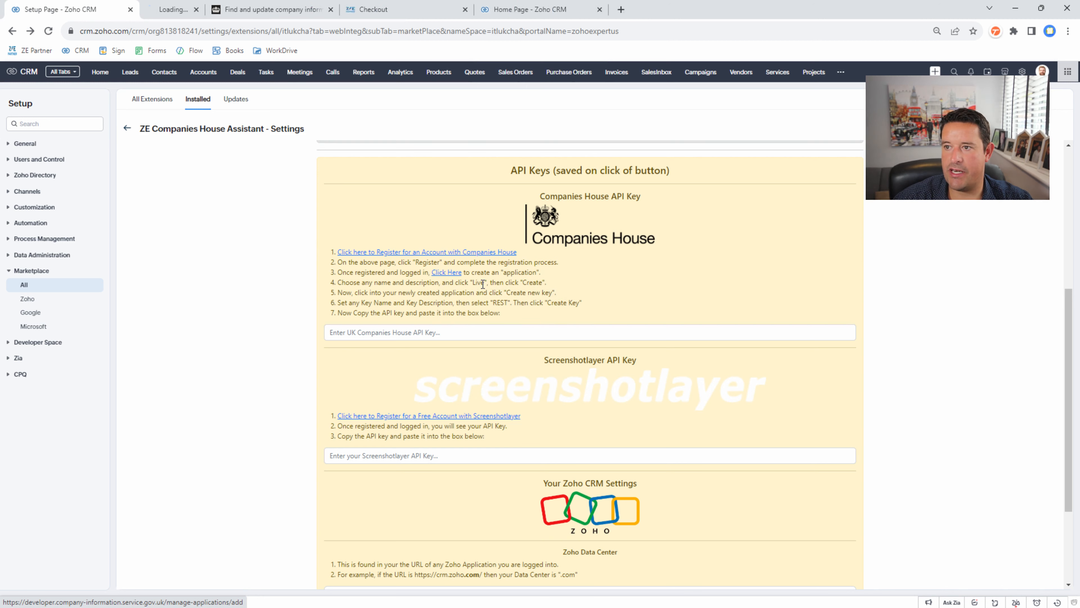
- Name the application 'ZE Companies House Assistant' and use the same text as its description
left_click(204, 10)
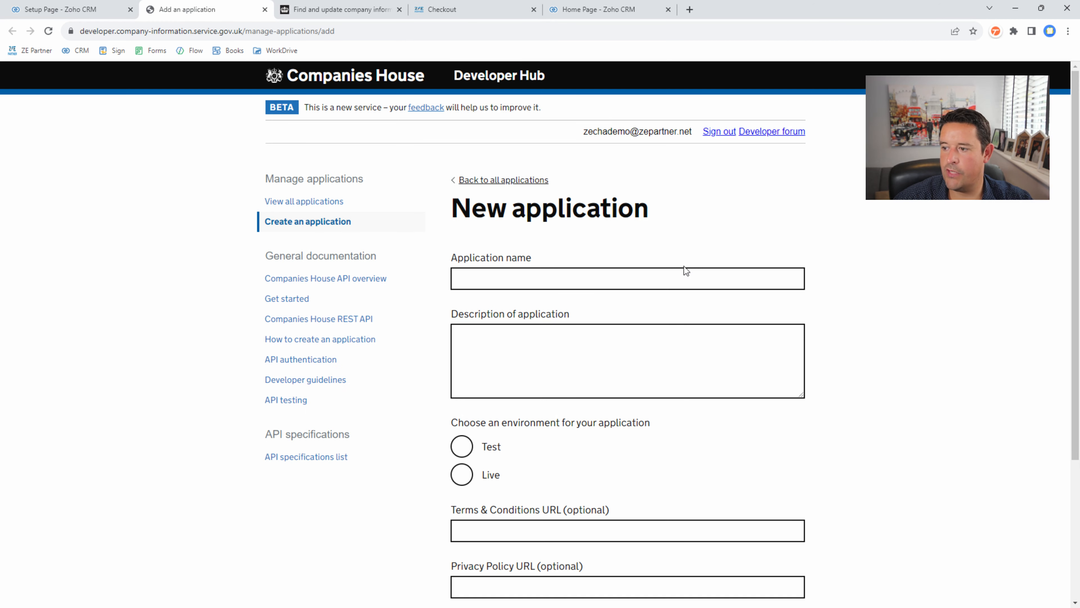
scroll(584, 281, "down", 1)
left_click(570, 223)
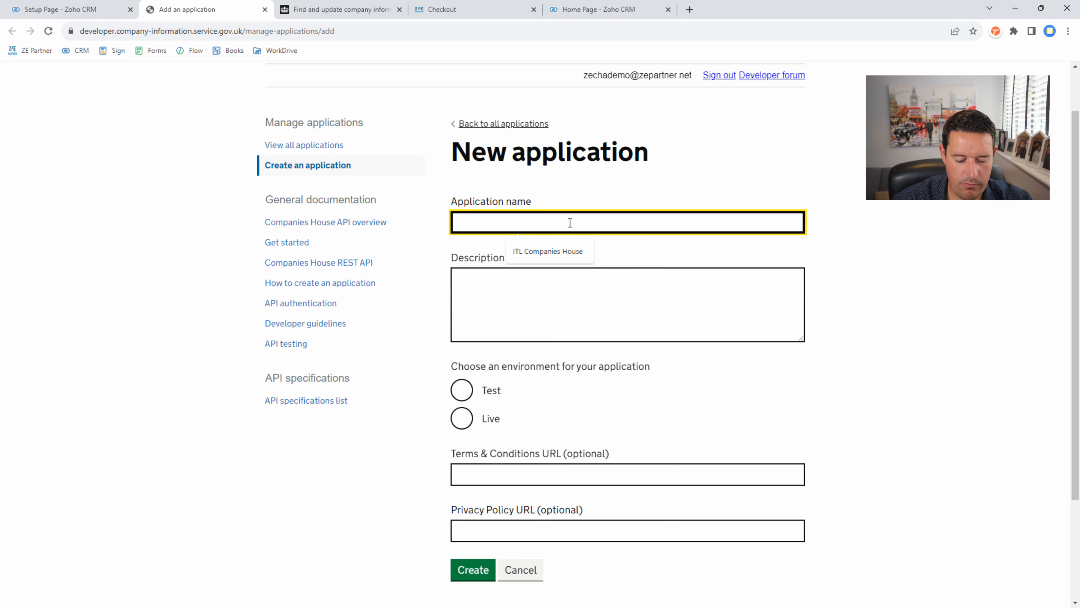
type("ZE Com")
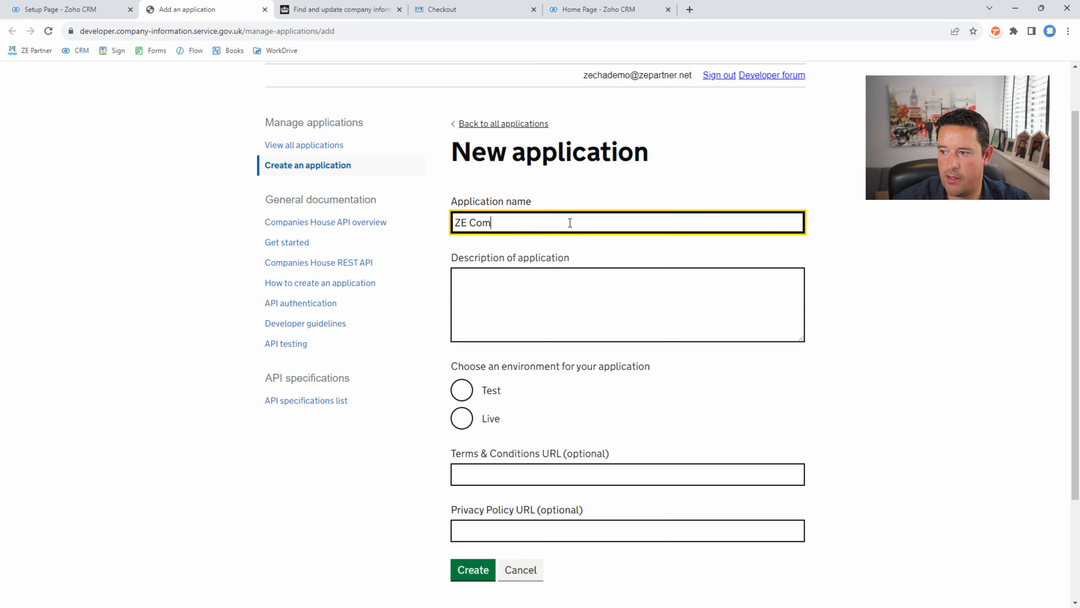
type("panies House Assistant")
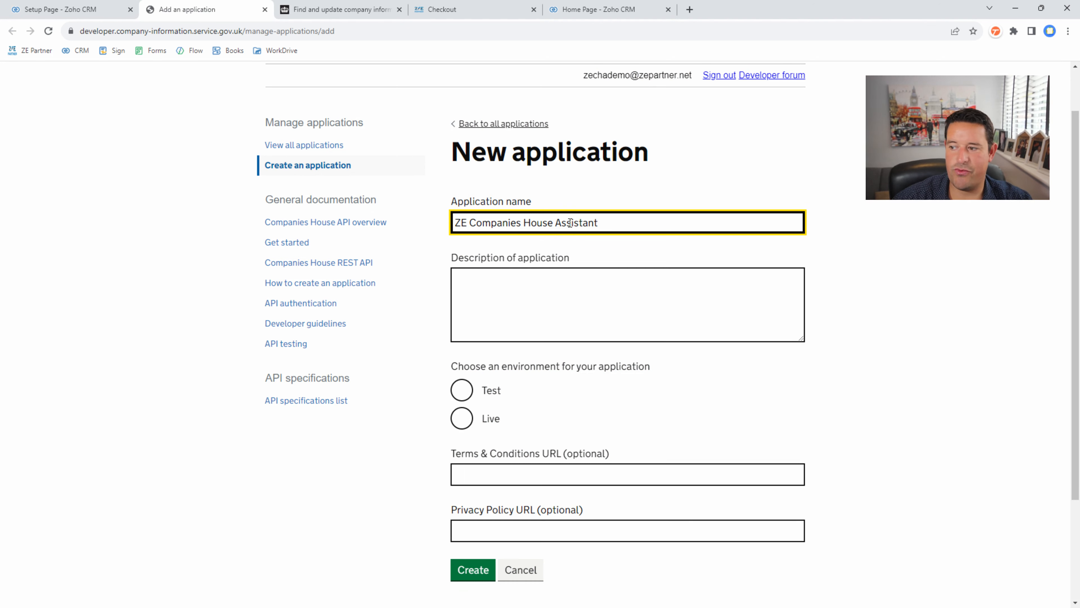
key("ctrl+a")
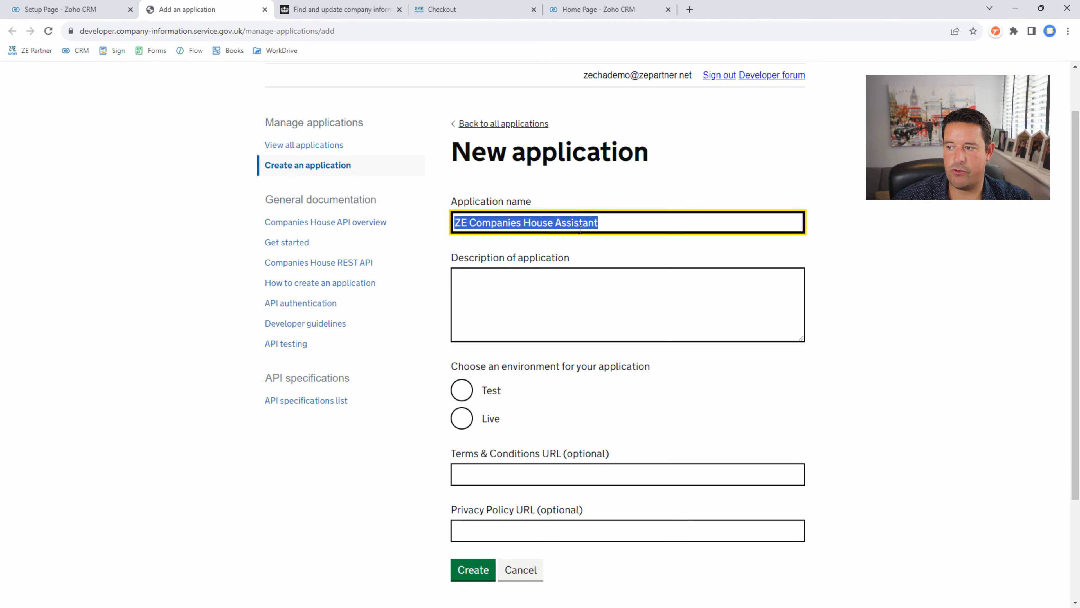
key("ctrl+c")
left_click(537, 274)
key("ctrl+v")
- Create it as a Live application and open its details page
scroll(535, 289, "down", 3)
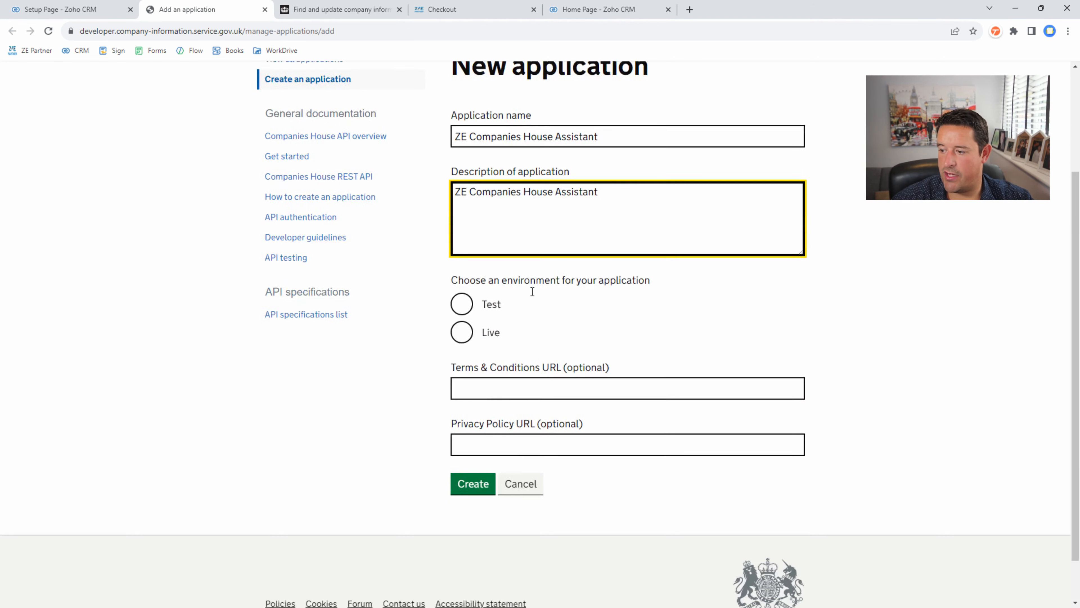
left_click(461, 280)
left_click(476, 339)
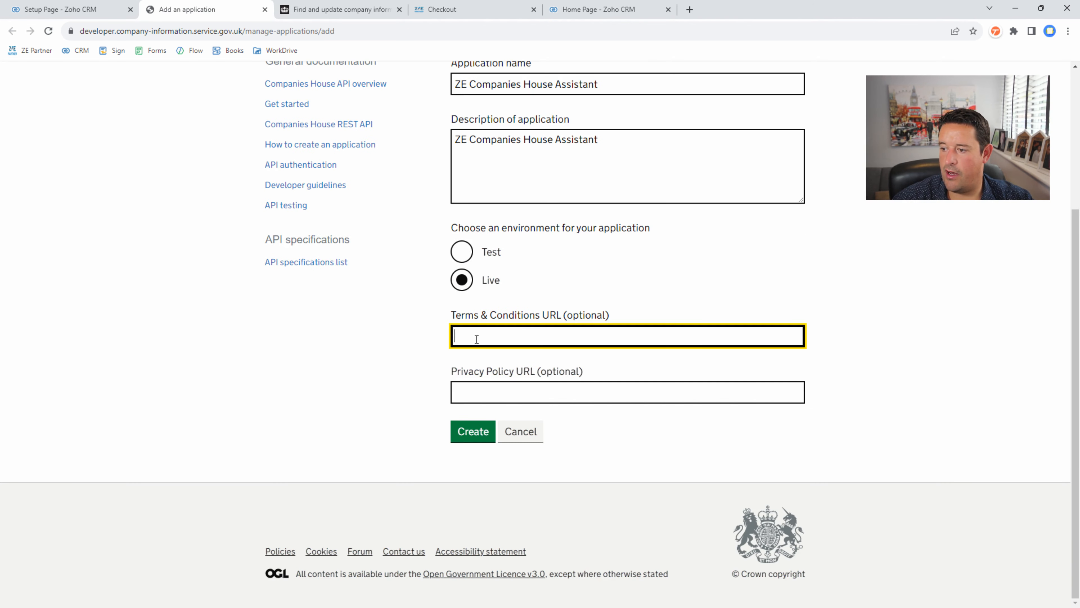
left_click(467, 433)
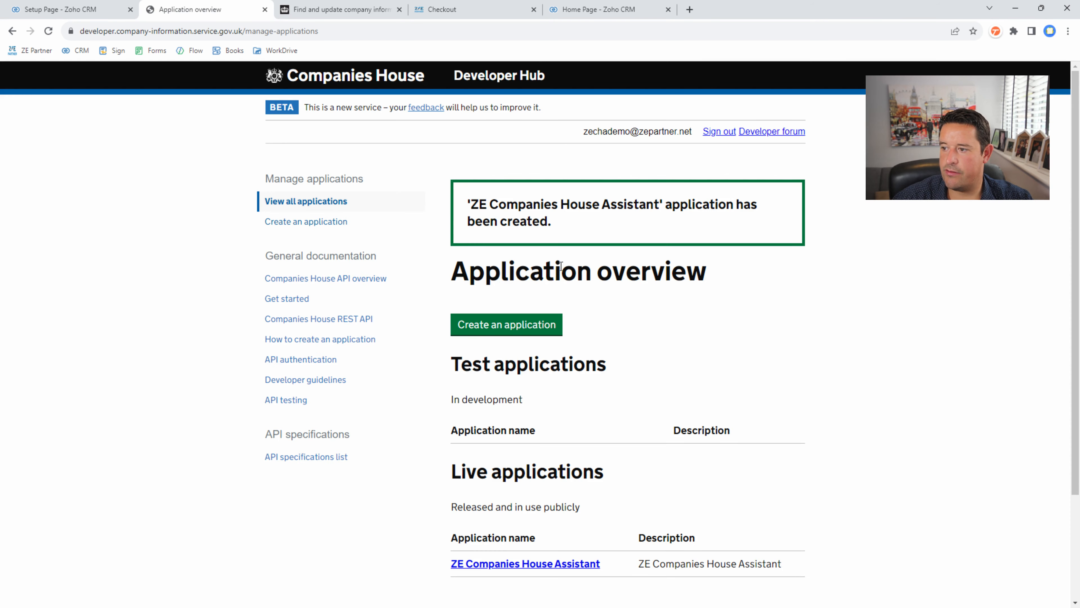
scroll(679, 277, "down", 1)
scroll(679, 277, "down", 1)
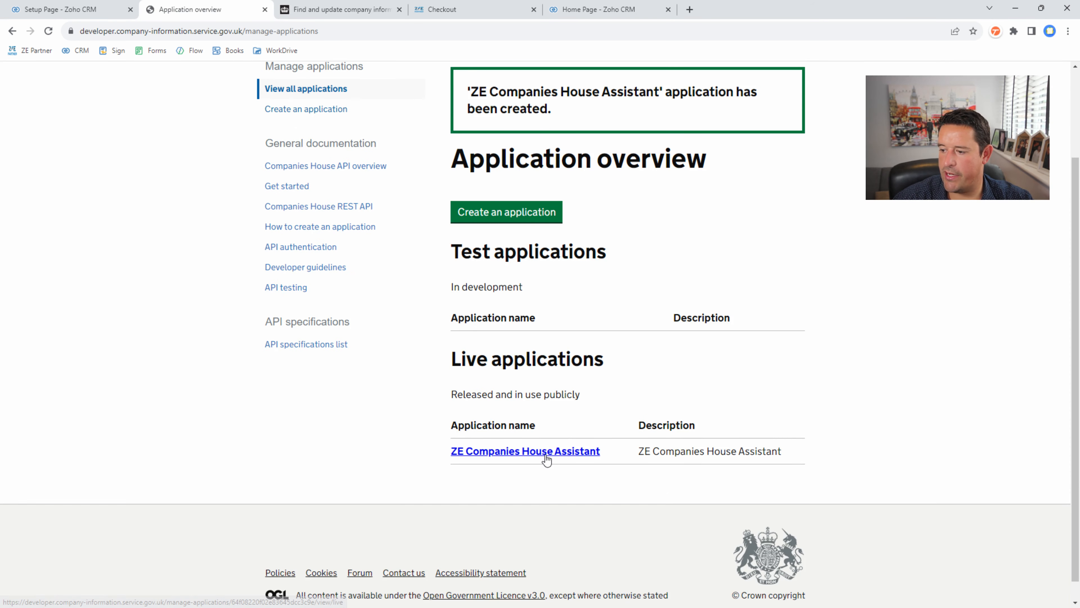
left_click(545, 452)
scroll(540, 445, "down", 3)
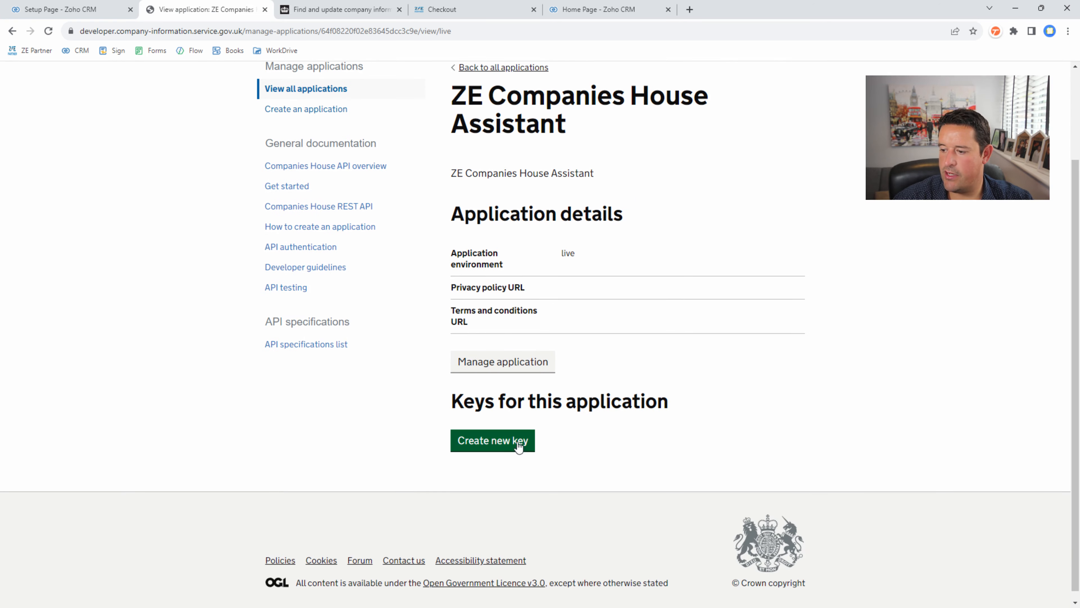
- Create a REST API key named and described 'ZE Companies House Assistant'
left_click(502, 441)
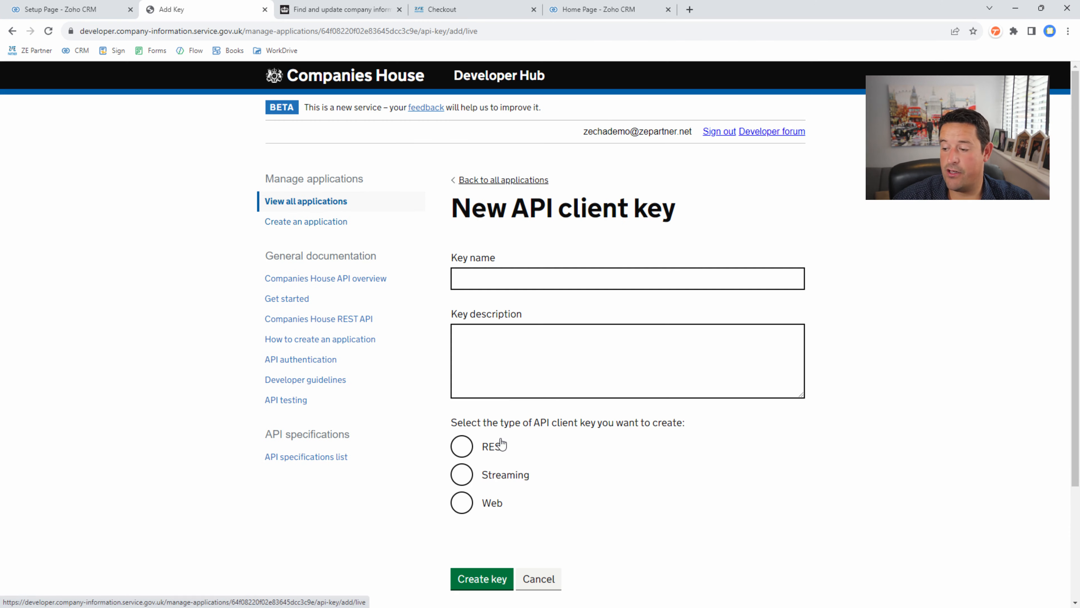
left_click(513, 276)
left_click(523, 313)
left_click(507, 357)
key("ctrl+v")
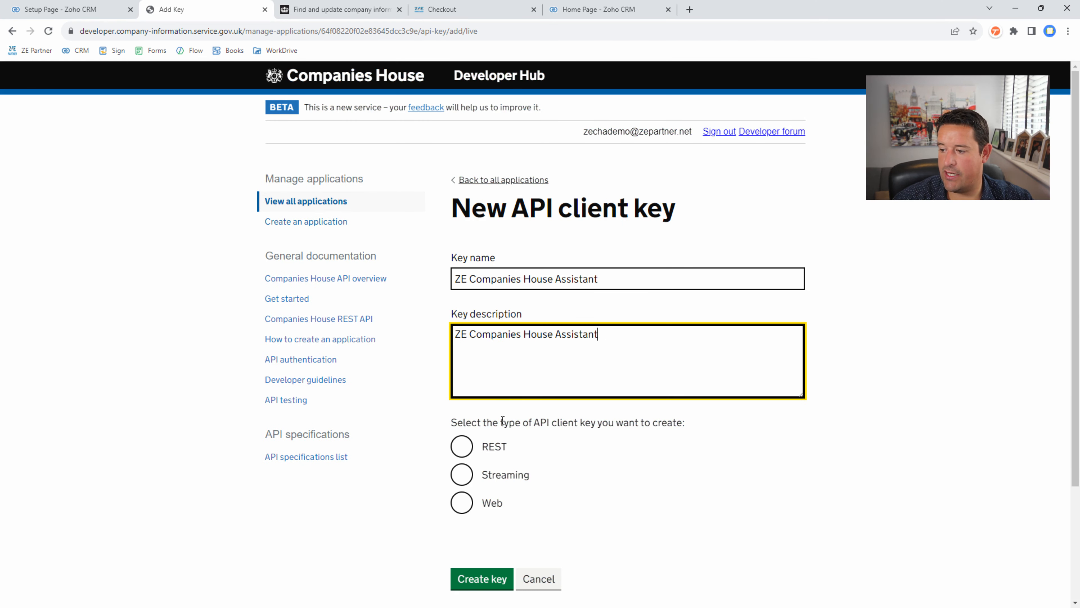
left_click(462, 450)
scroll(482, 473, "down", 5)
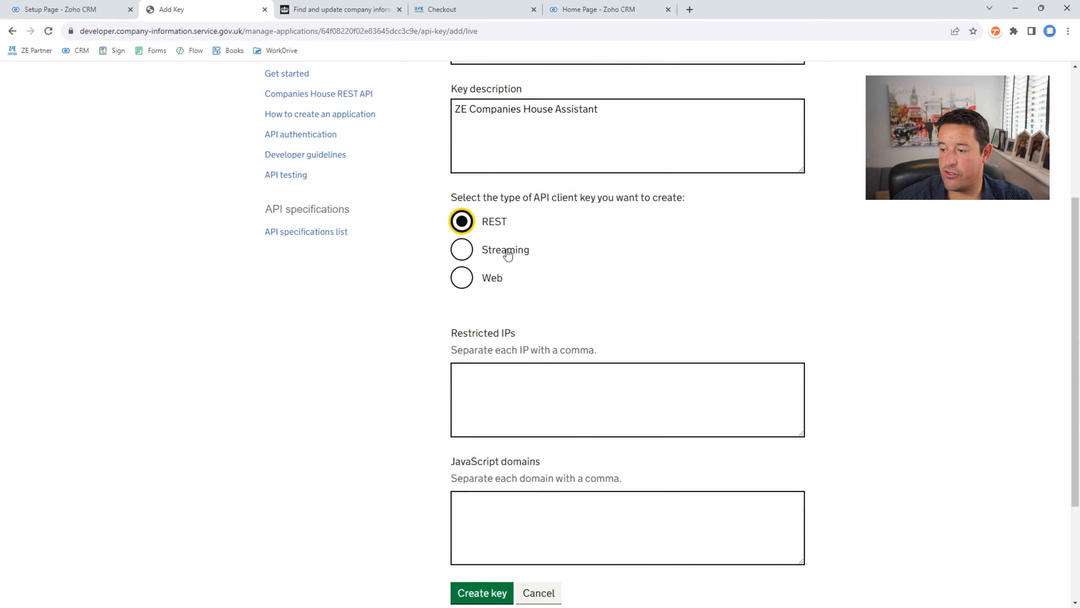
scroll(567, 326, "down", 3)
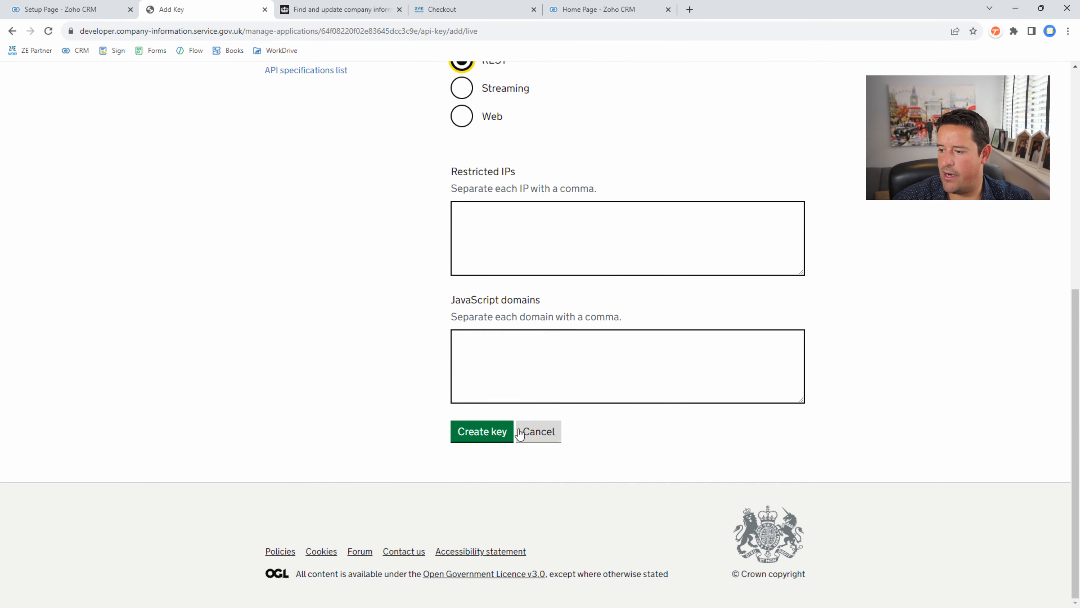
left_click(485, 431)
- Copy the new REST API key to the clipboard
scroll(593, 342, "down", 1)
scroll(593, 342, "down", 5)
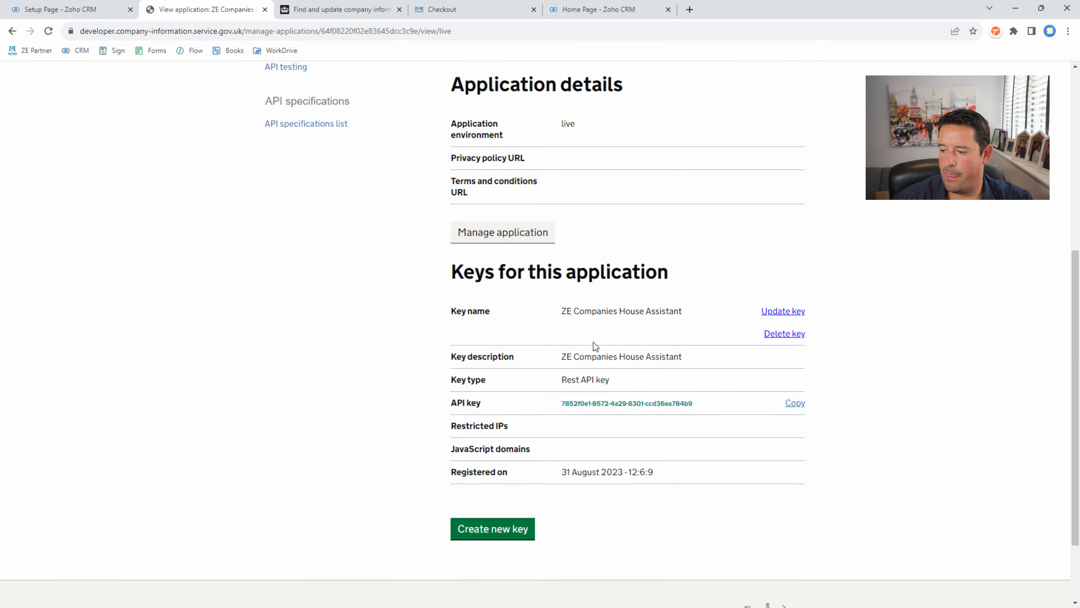
left_click(794, 399)
scroll(789, 405, "down", 2)
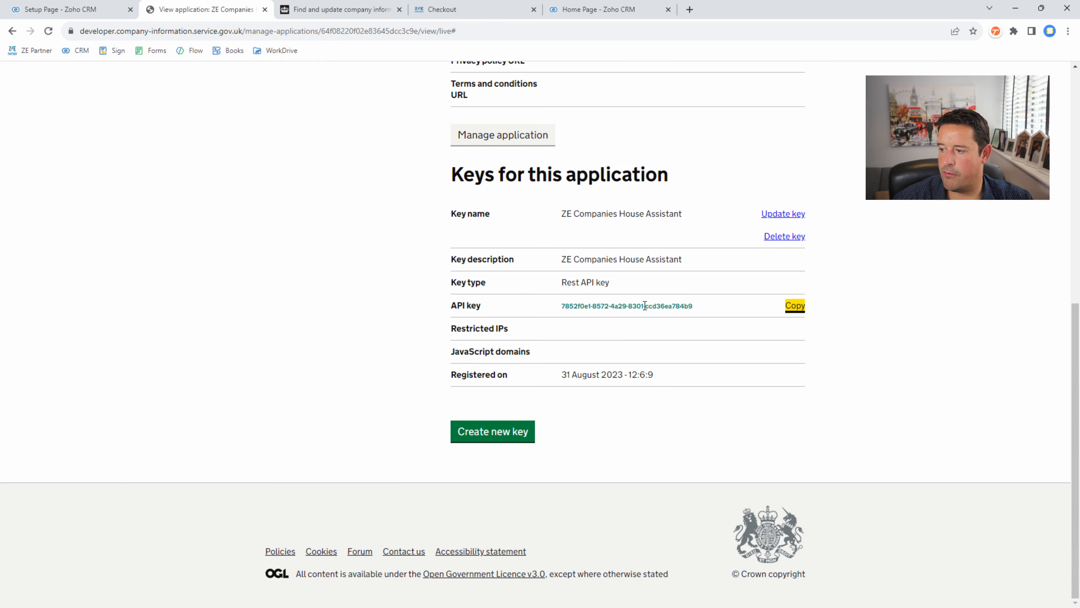
left_click_drag(702, 306, 563, 312)
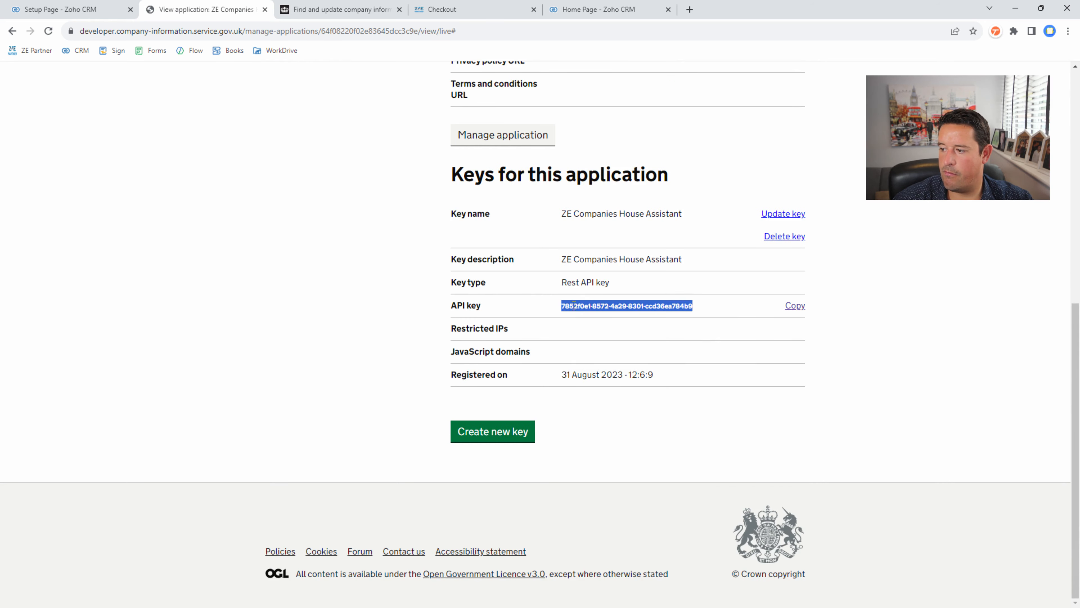
right_click(569, 304)
left_click(597, 318)
- Paste the Companies House API key into the assistant settings, removing the leading space
left_click(92, 5)
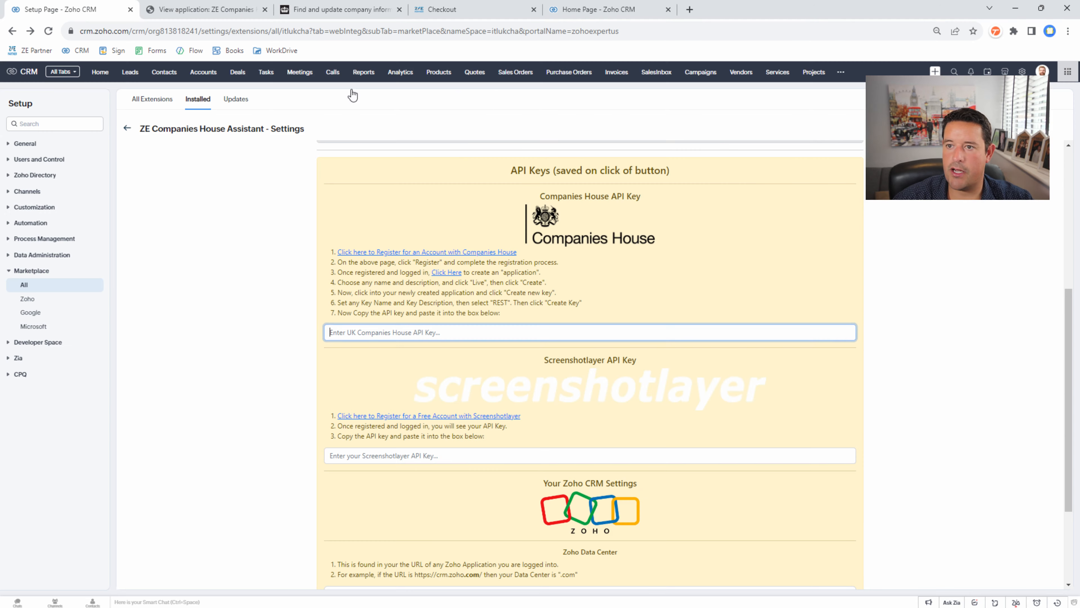
left_click(347, 332)
key("ctrl+v")
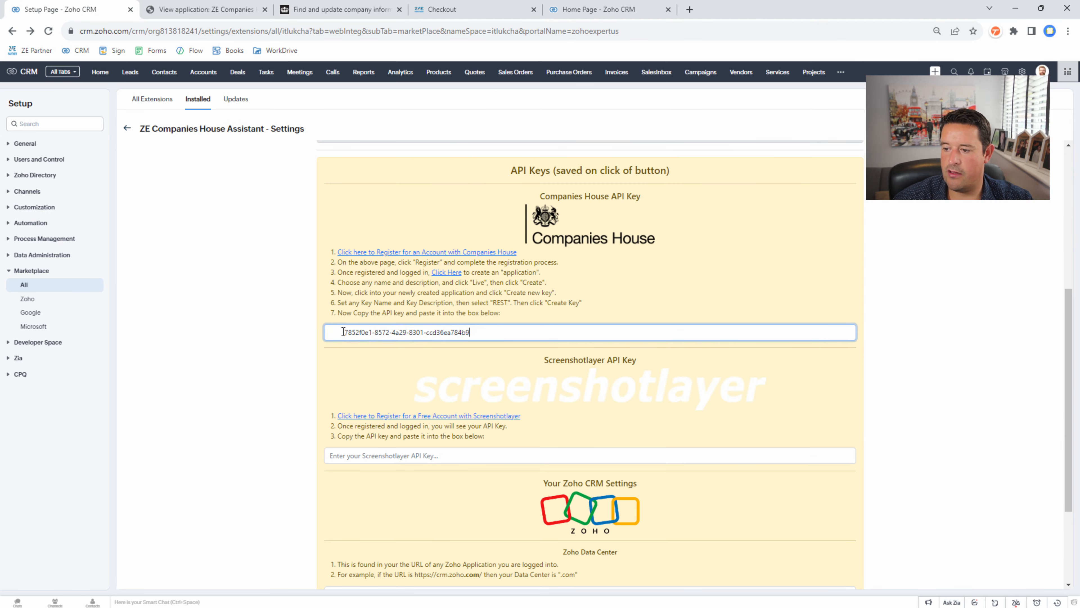
left_click_drag(344, 332, 300, 331)
key("BackSpace")
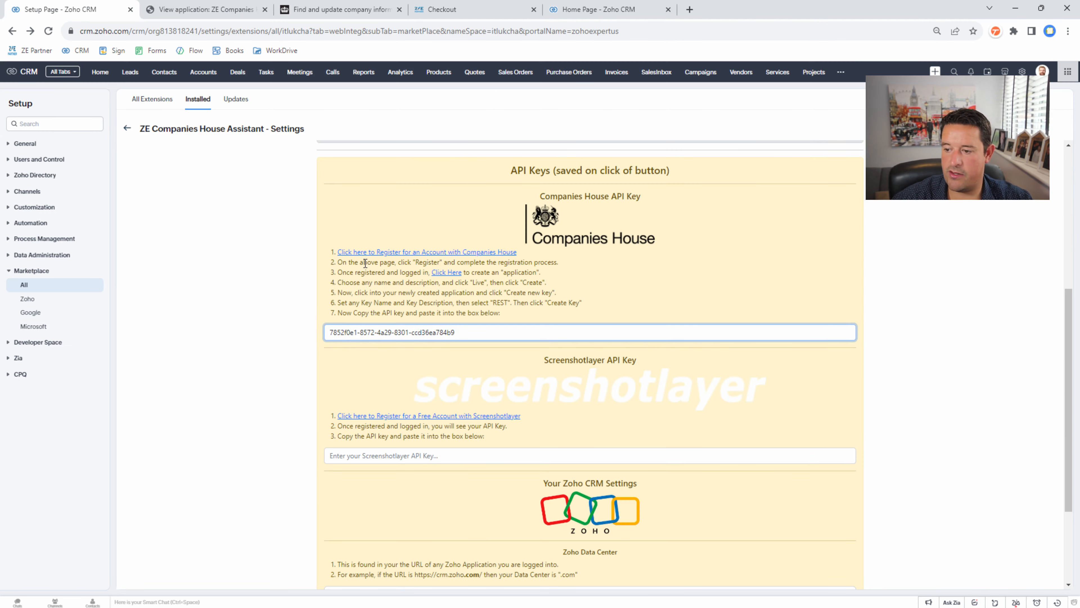
- Open the Screenshotlayer registration link in a new tab
scroll(422, 324, "down", 1)
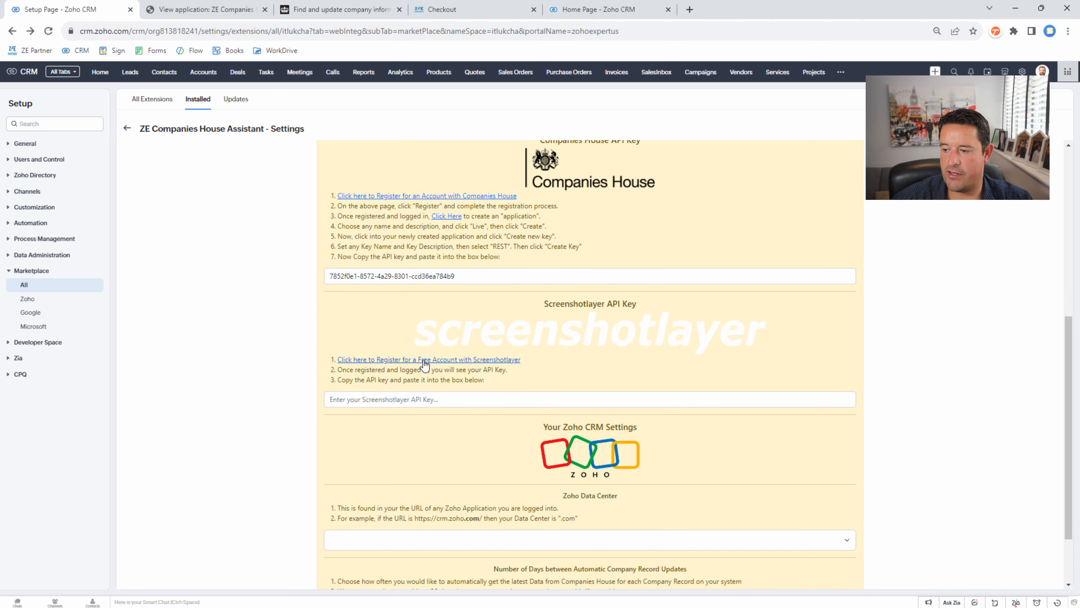
right_click(422, 363)
left_click(452, 371)
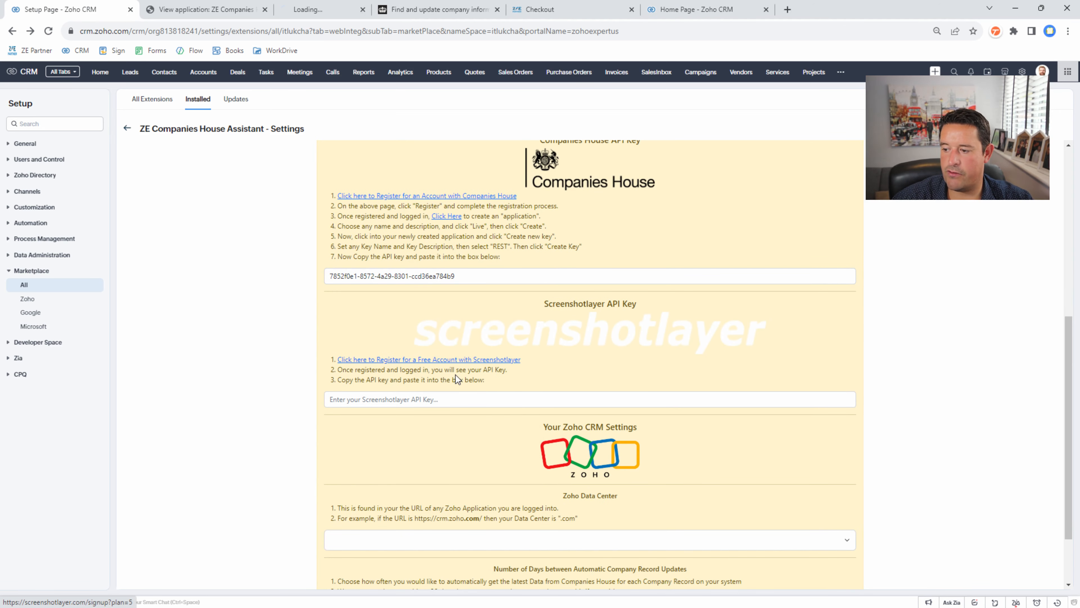
- Enter and confirm the account e-mail, then enter a password
left_click(336, 9)
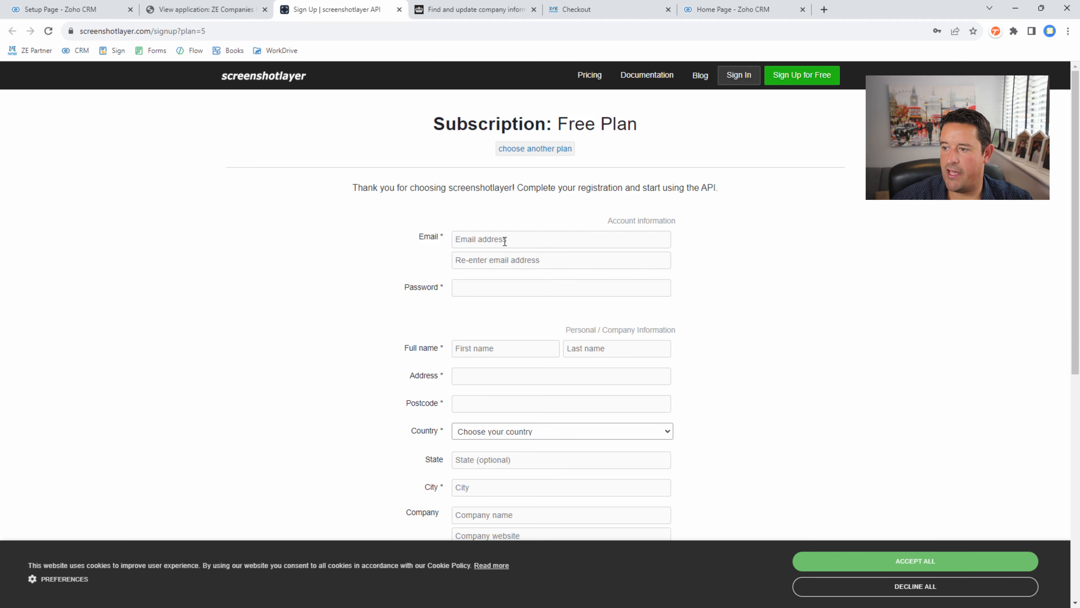
left_click(481, 240)
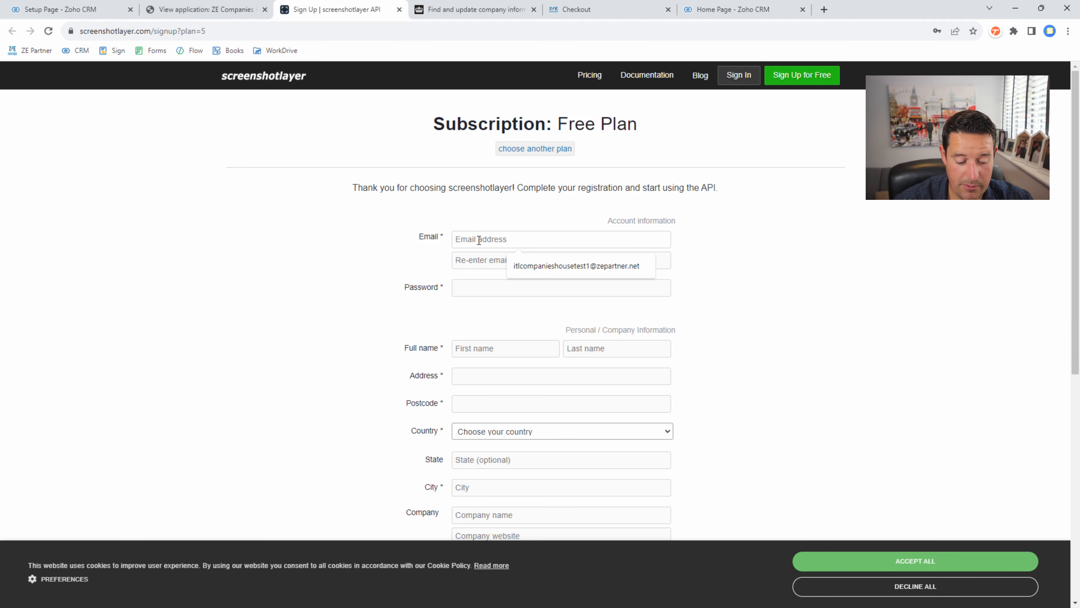
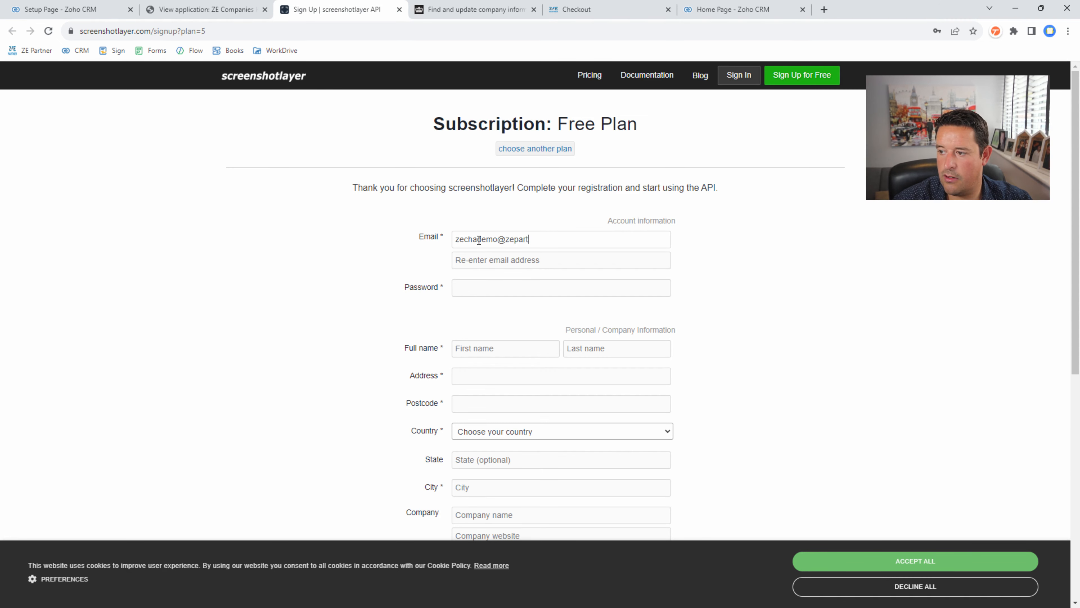
key("ctrl+a")
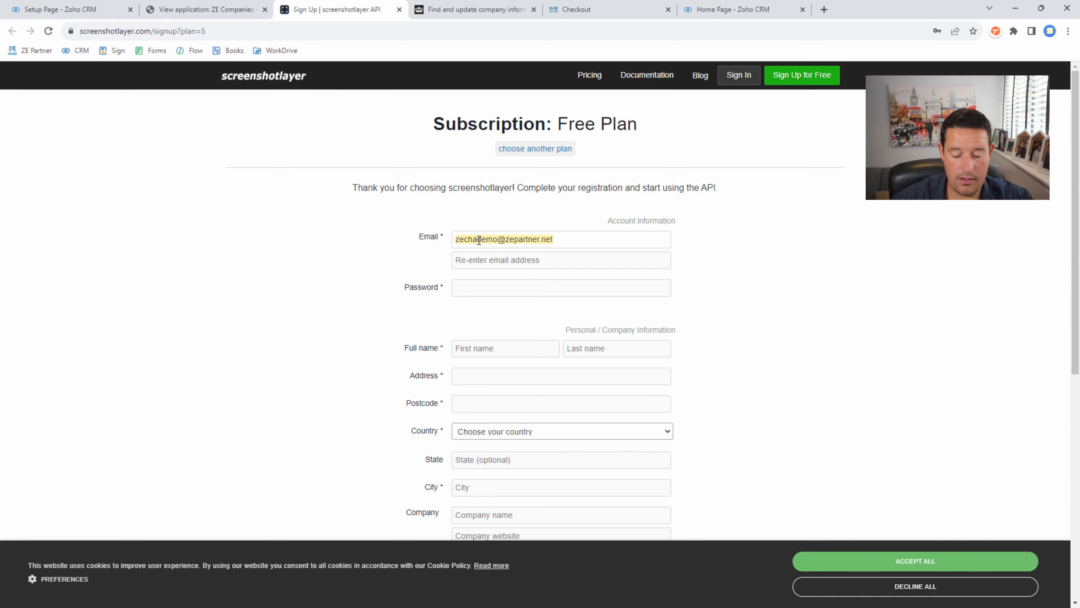
key("ctrl+c")
left_click(487, 260)
key("ctrl+v")
left_click(471, 288)
type("a")
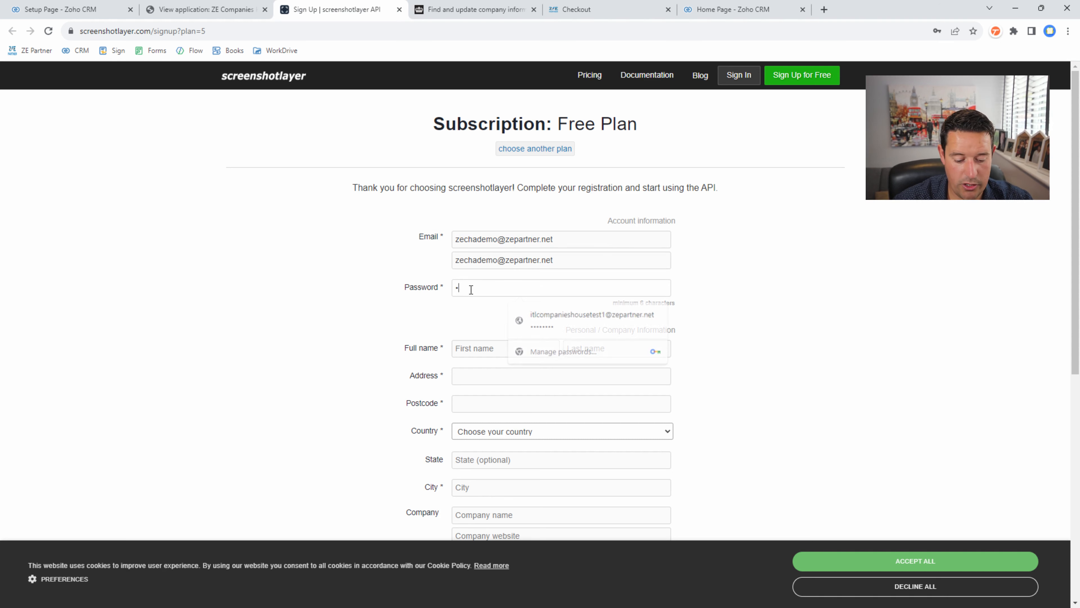
type("bcdefgh")
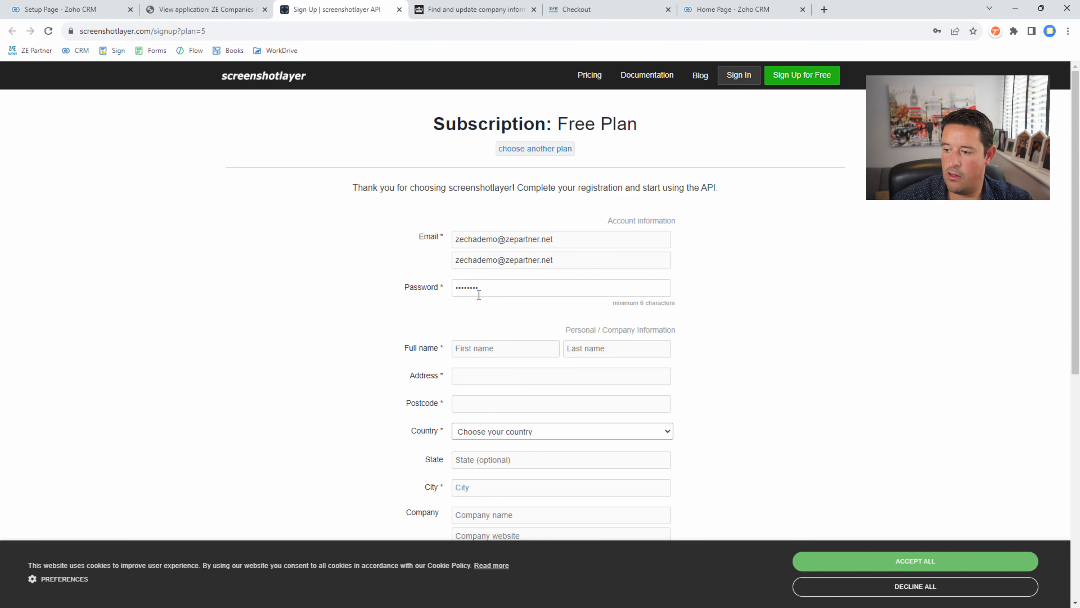
- Fill in the first name, last name, street address and postcode
left_click(493, 349)
type("ZE")
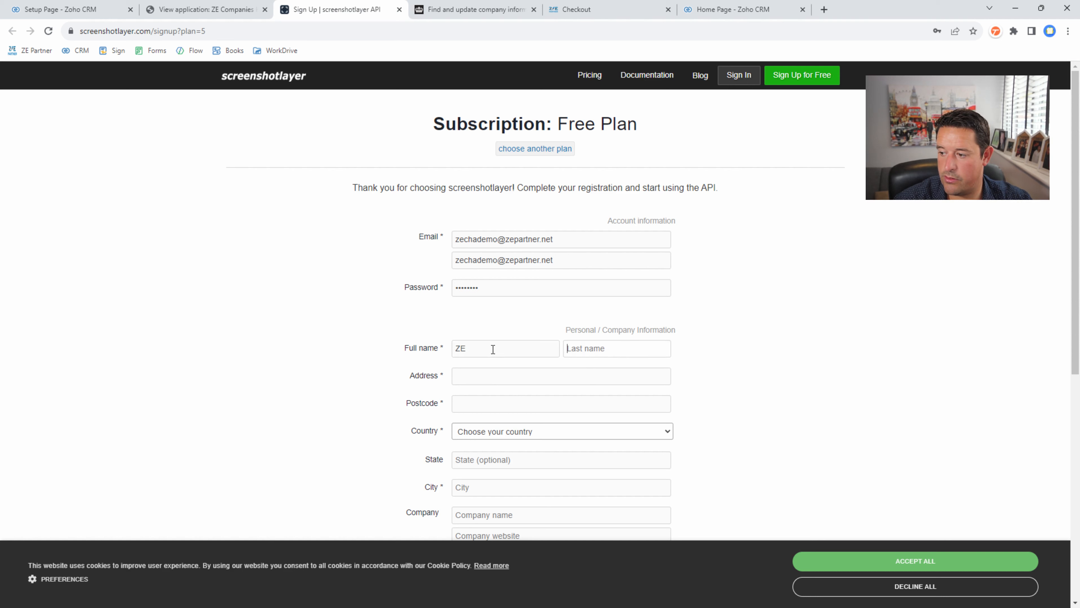
key("Tab")
type("Demo")
left_click(499, 377)
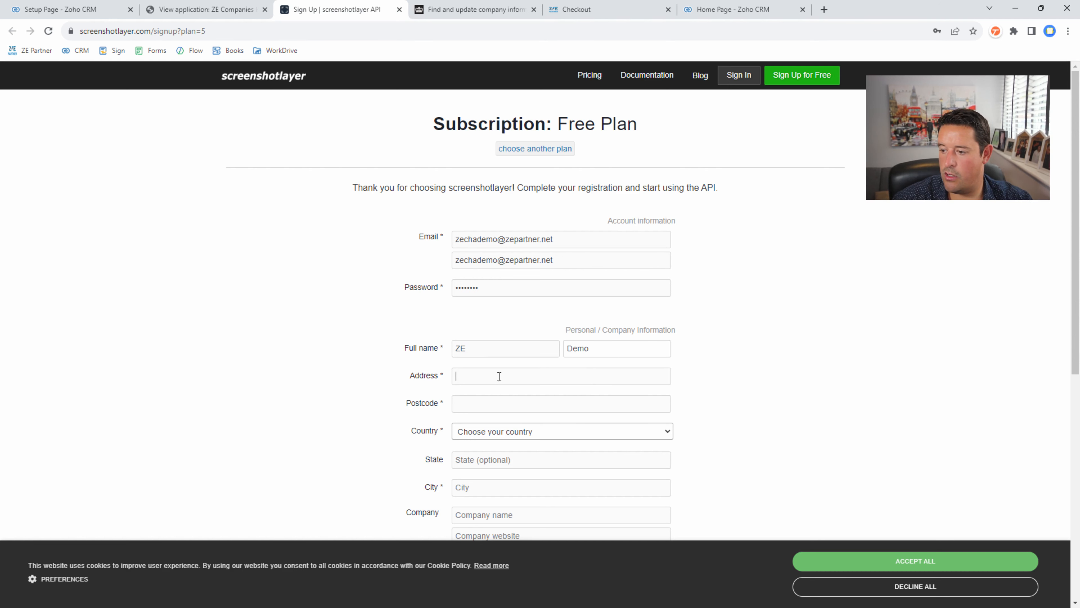
type("1 Test Stre")
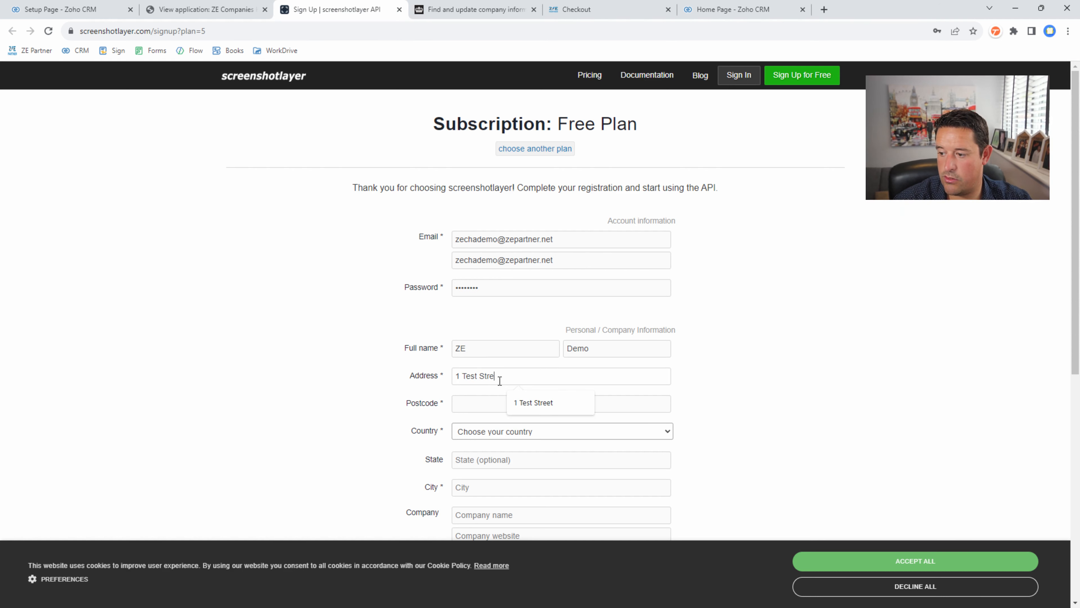
type("etAL1")
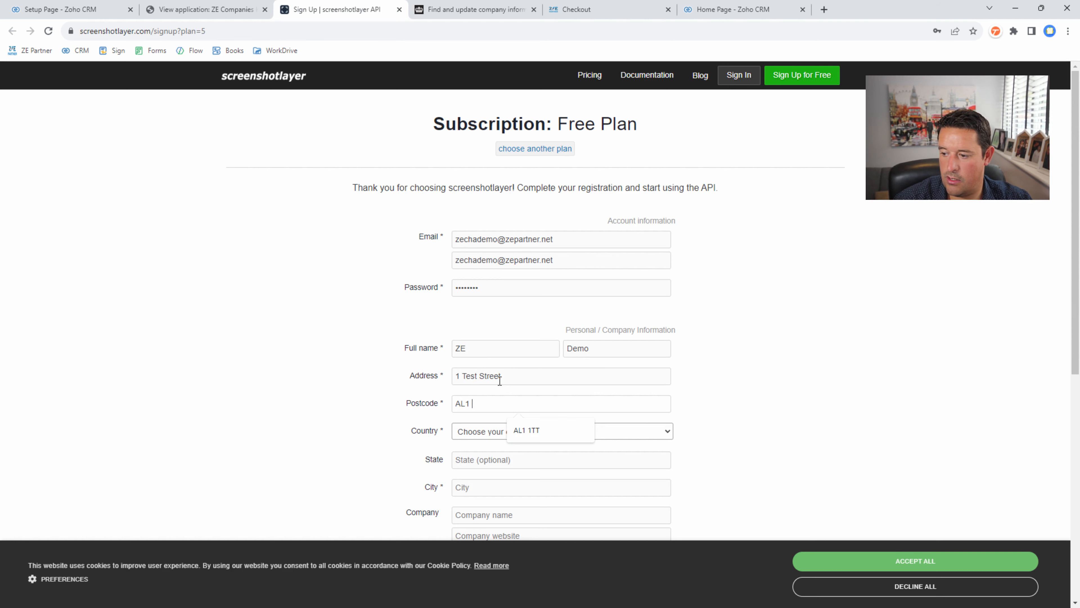
type(" 1TT")
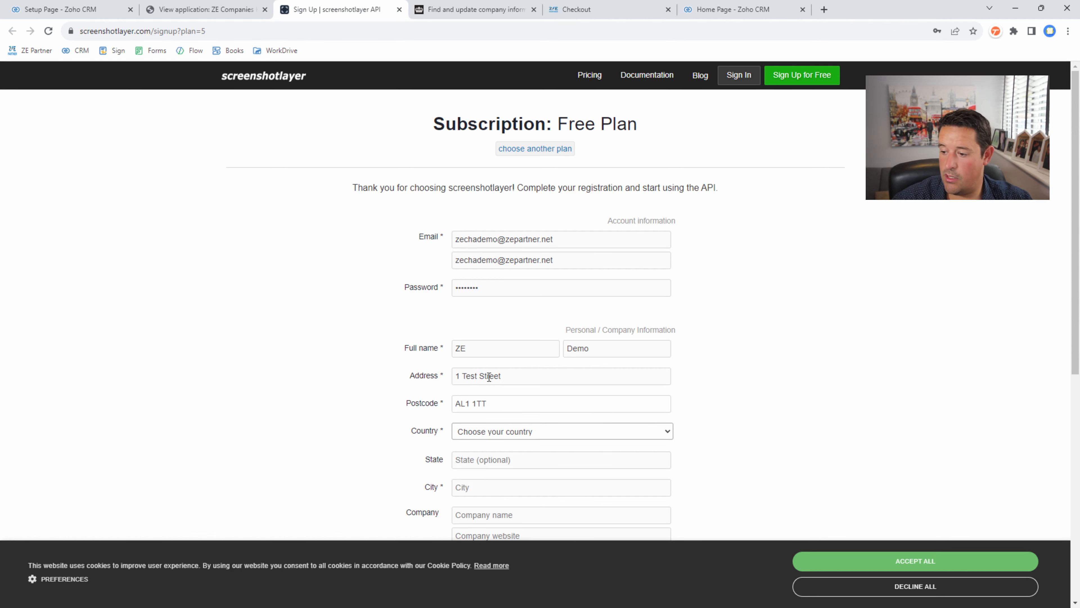
- Choose United Kingdom as the country
left_click(483, 432)
scroll(501, 341, "down", 12)
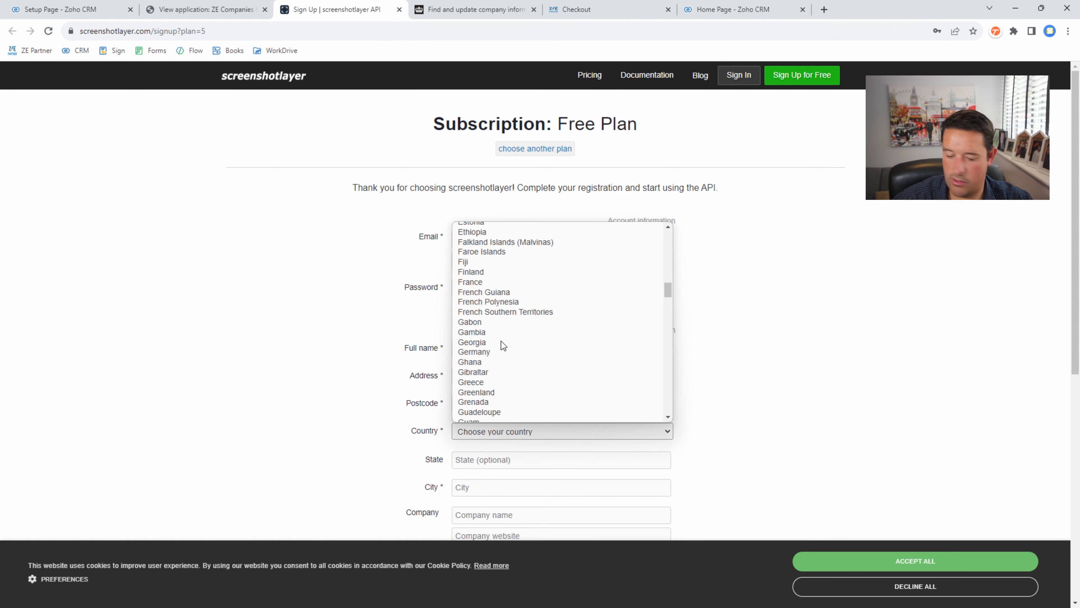
type("un")
scroll(492, 359, "down", 3)
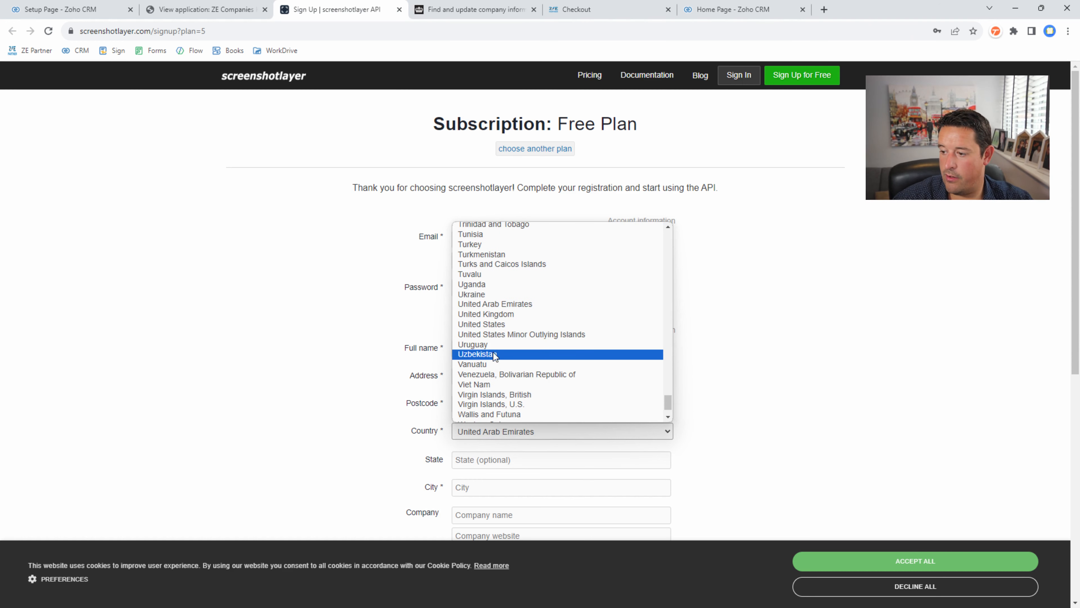
left_click(489, 314)
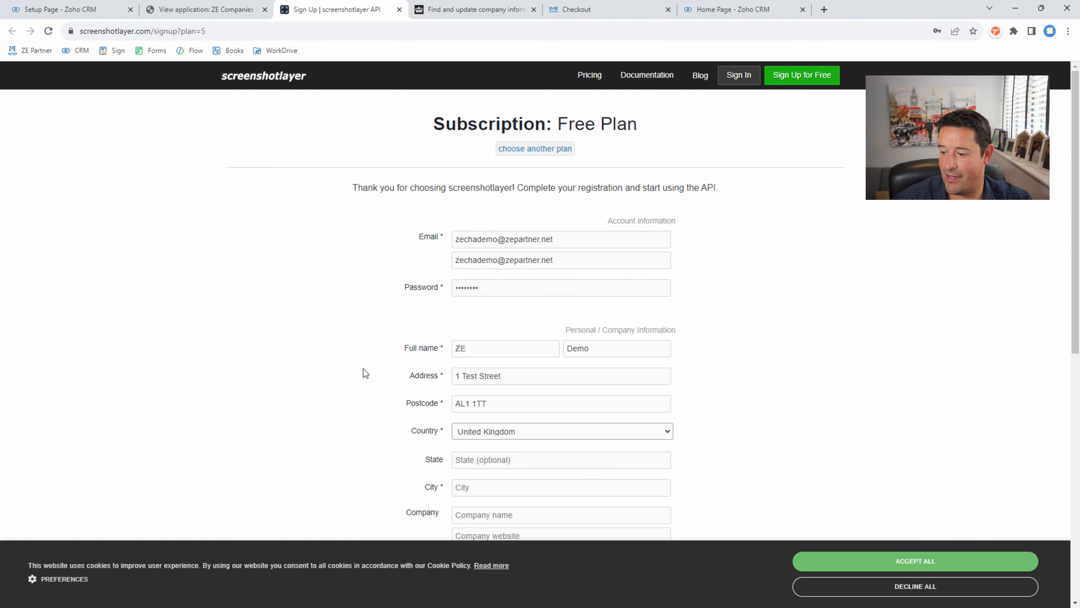
scroll(364, 368, "down", 5)
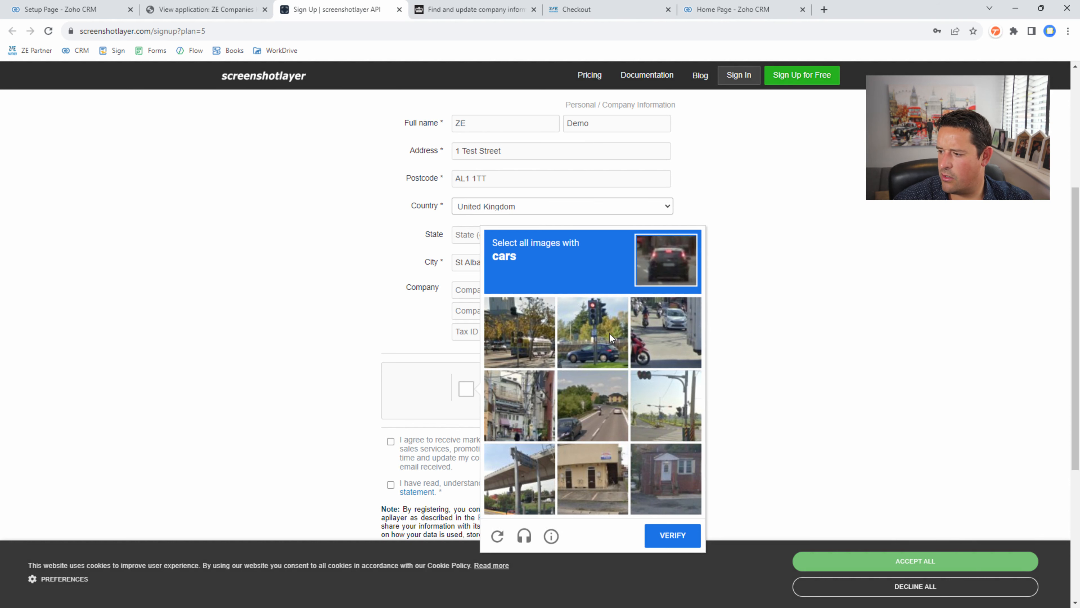
- Solve the reCAPTCHA by selecting the car pictures and verifying
left_click(609, 334)
left_click(655, 330)
left_click(606, 408)
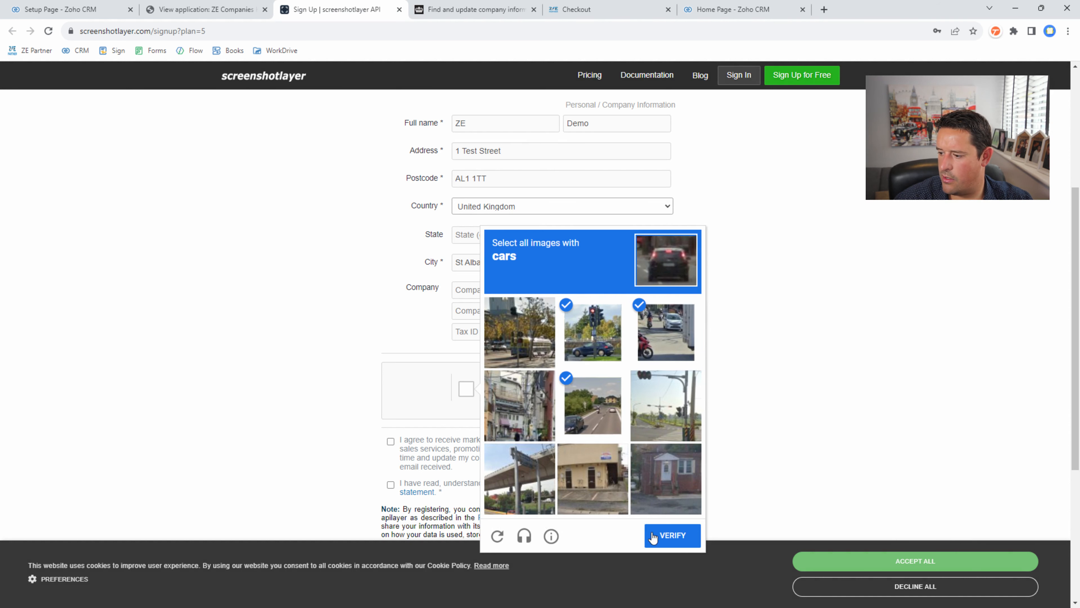
left_click(670, 535)
scroll(518, 341, "down", 4)
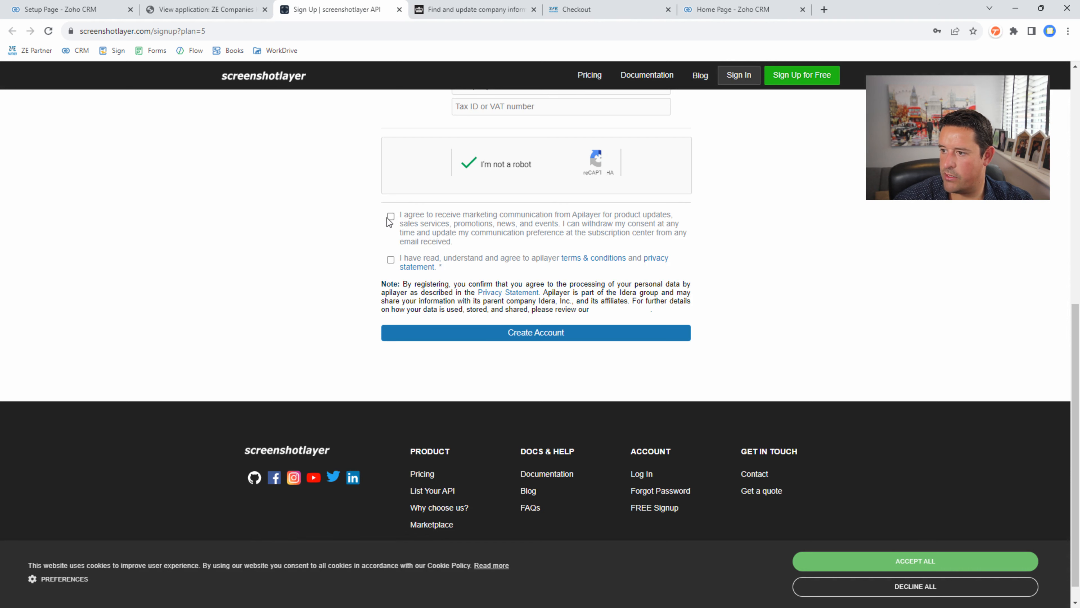
- Accept the terms, create the account, and select the API access key on the dashboard
left_click(390, 259)
left_click(547, 336)
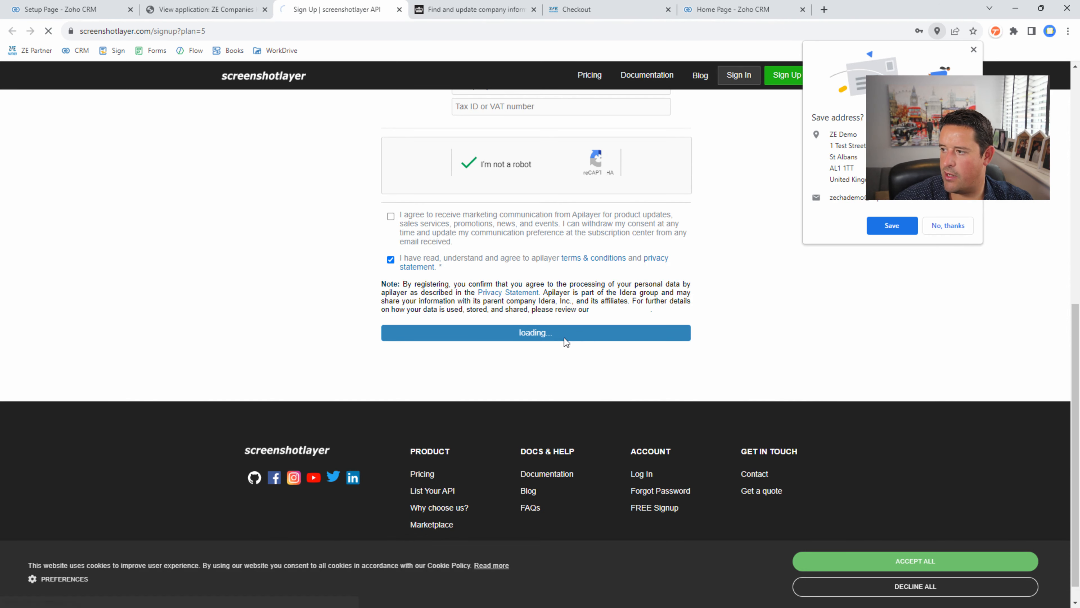
left_click(947, 225)
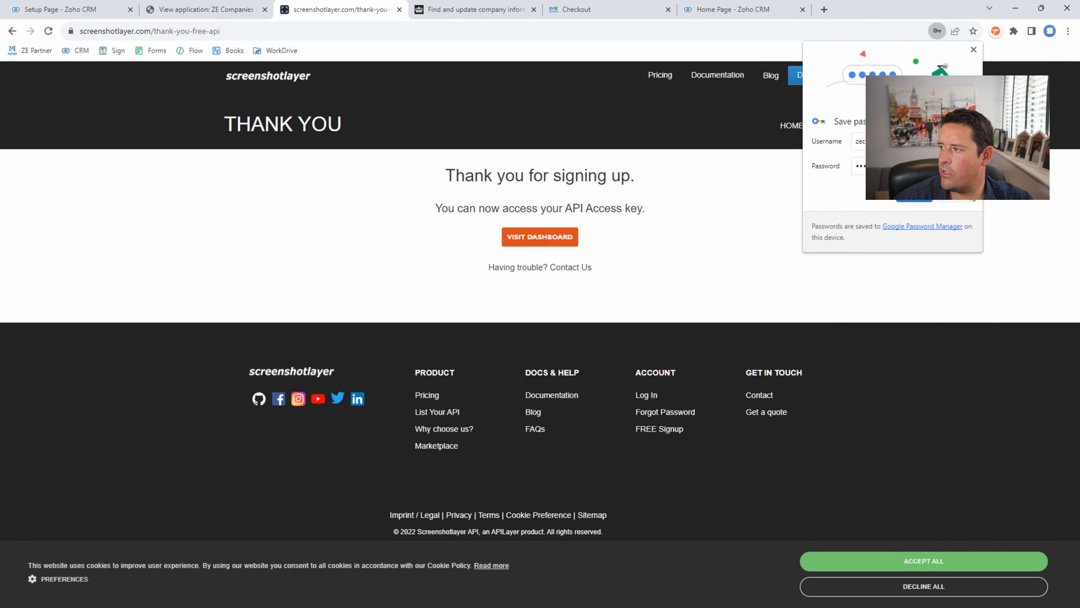
left_click(914, 200)
left_click(541, 240)
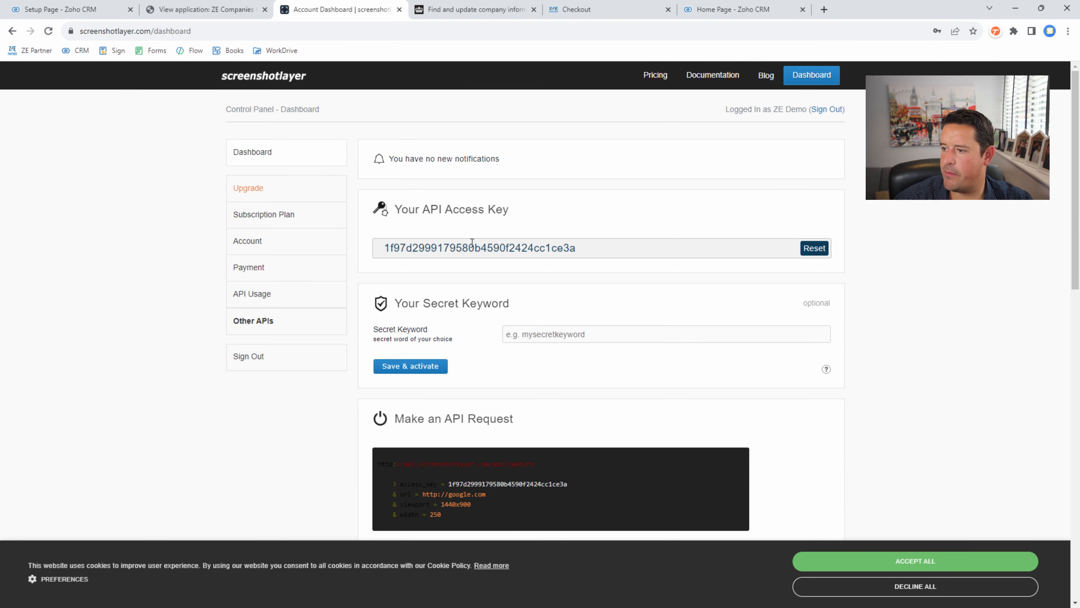
left_click_drag(593, 248, 385, 242)
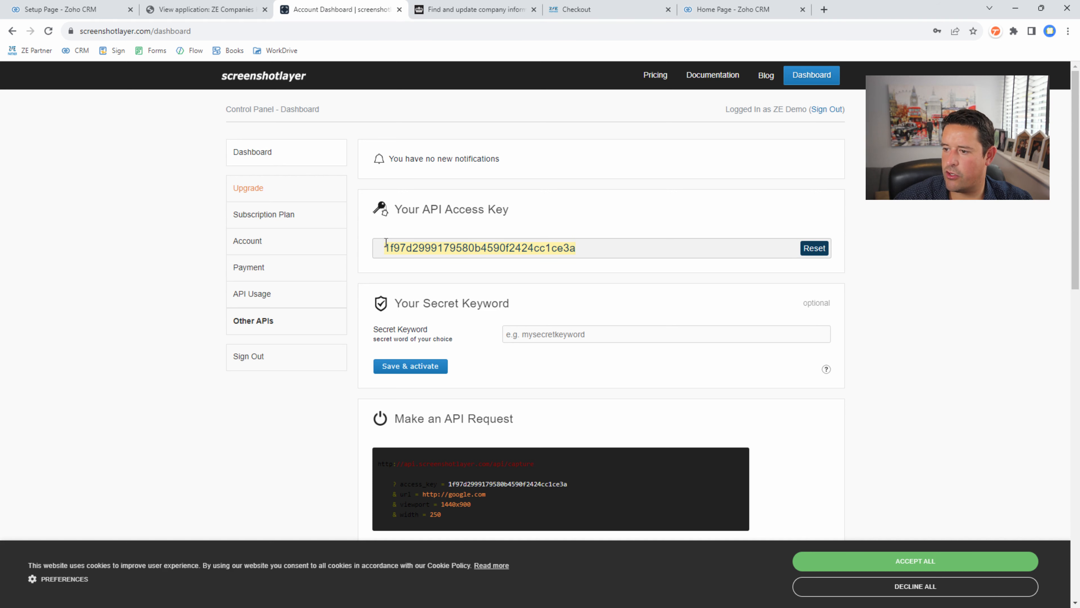
- Paste the Screenshotlayer API key into the assistant settings and choose .com as the Zoho data center
key("ctrl+1")
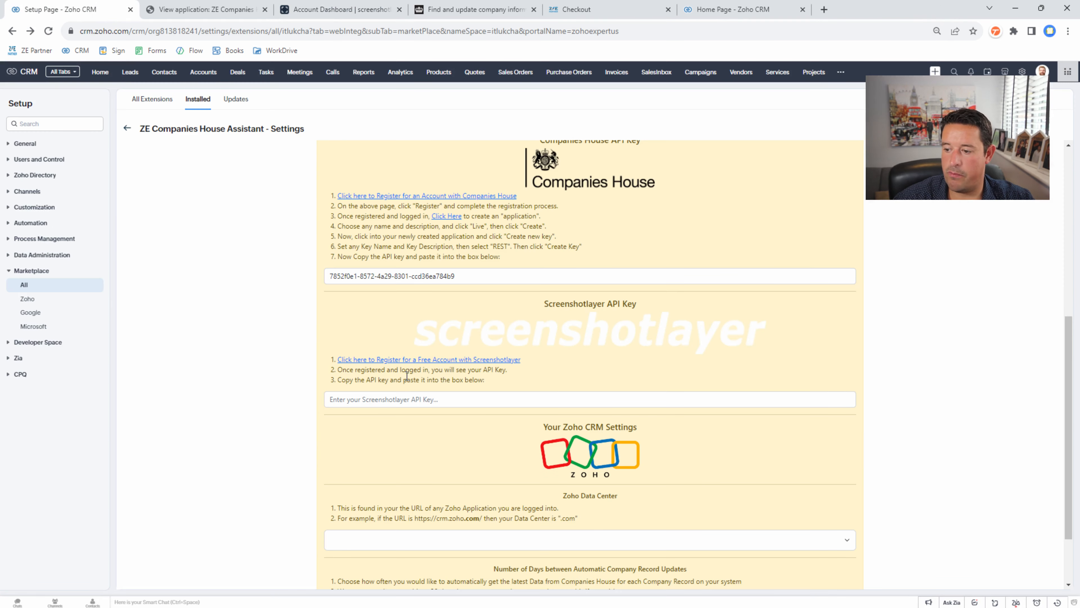
left_click(408, 399)
key("ctrl+v")
scroll(385, 365, "down", 2)
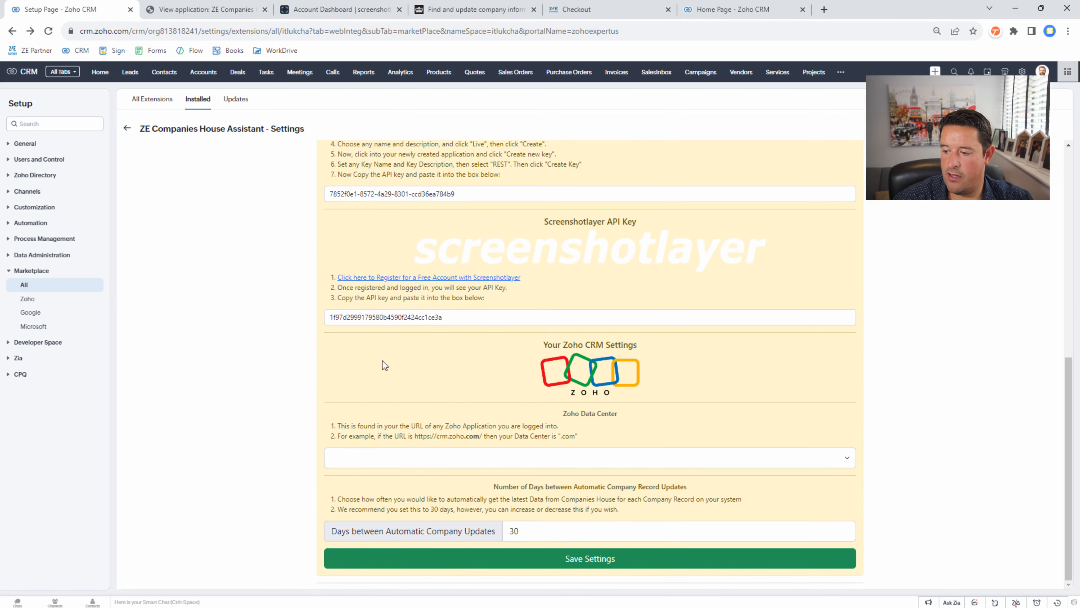
left_click(412, 457)
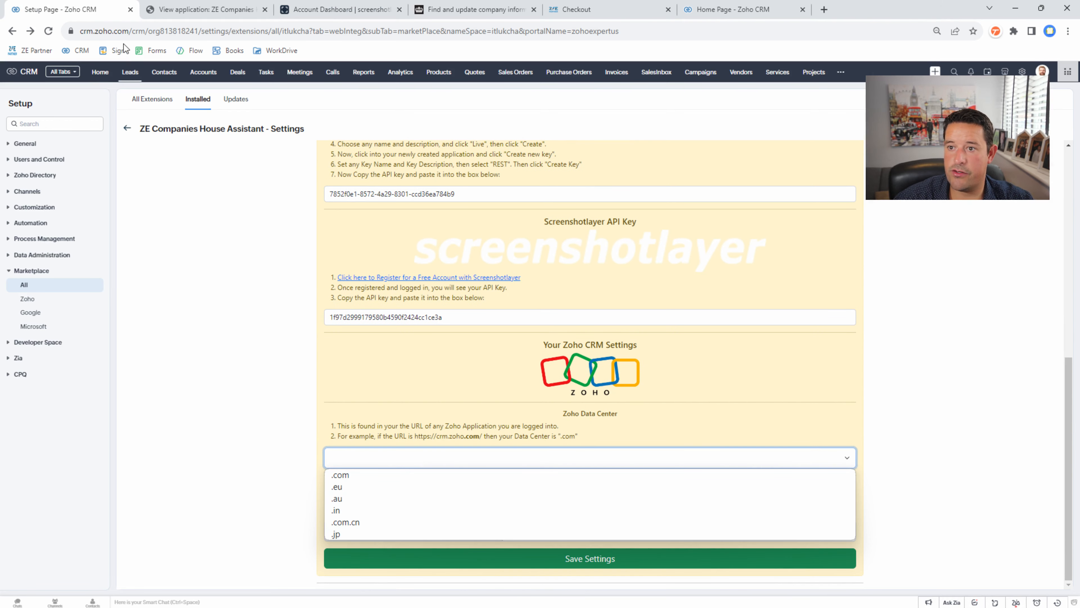
left_click_drag(112, 31, 129, 30)
left_click(415, 458)
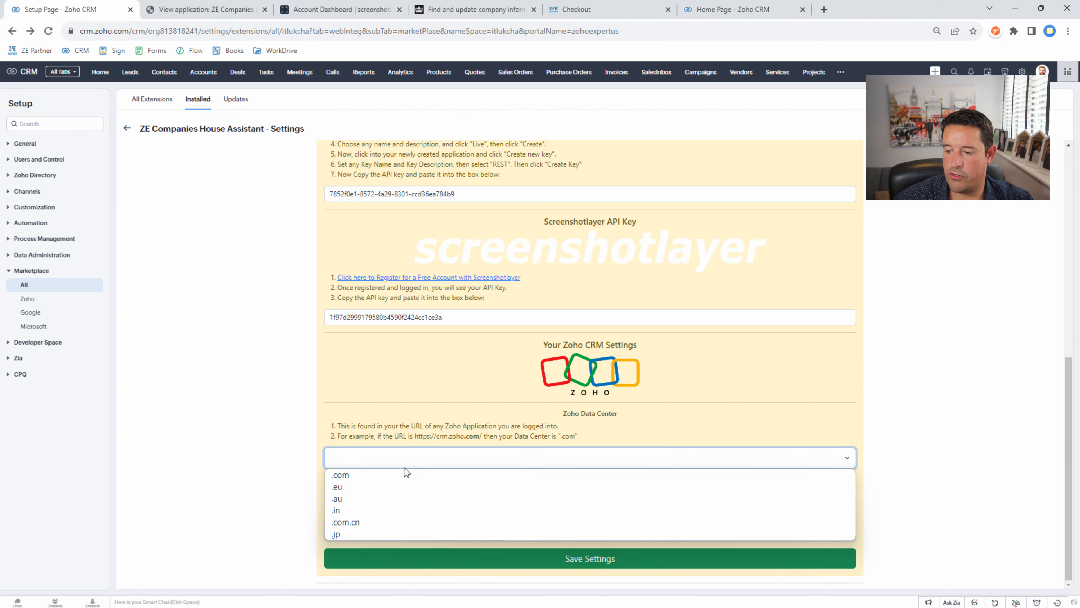
left_click(387, 476)
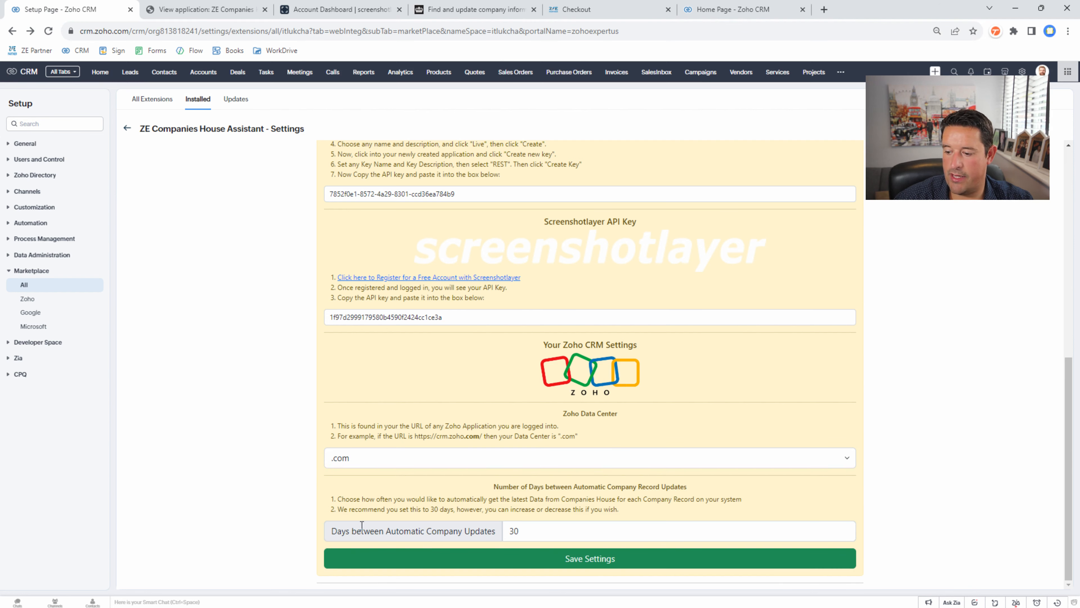
left_click_drag(342, 534, 503, 535)
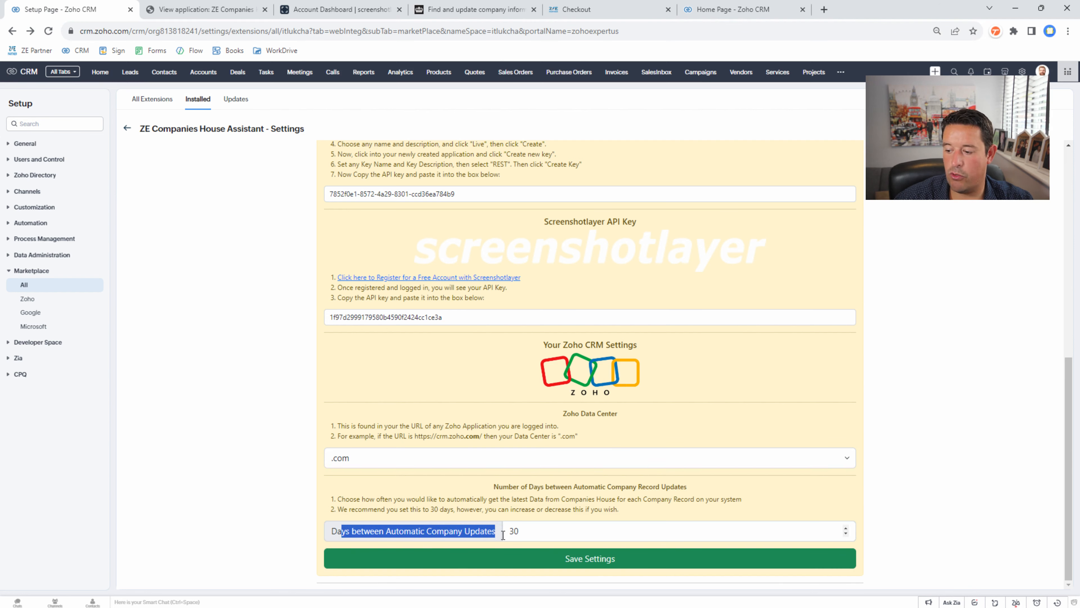
left_click(505, 533)
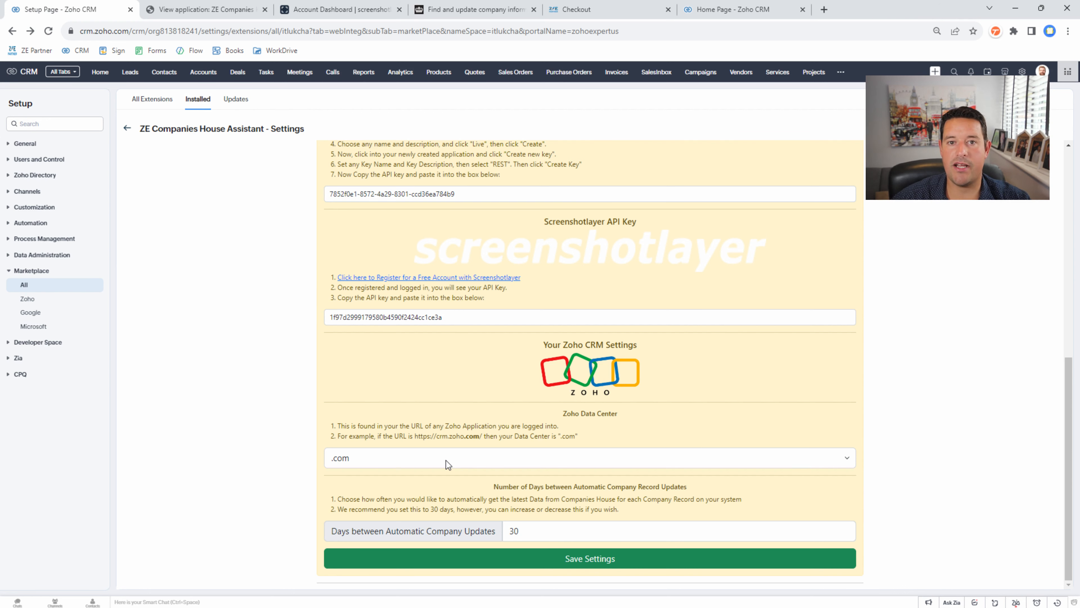
key("Tab")
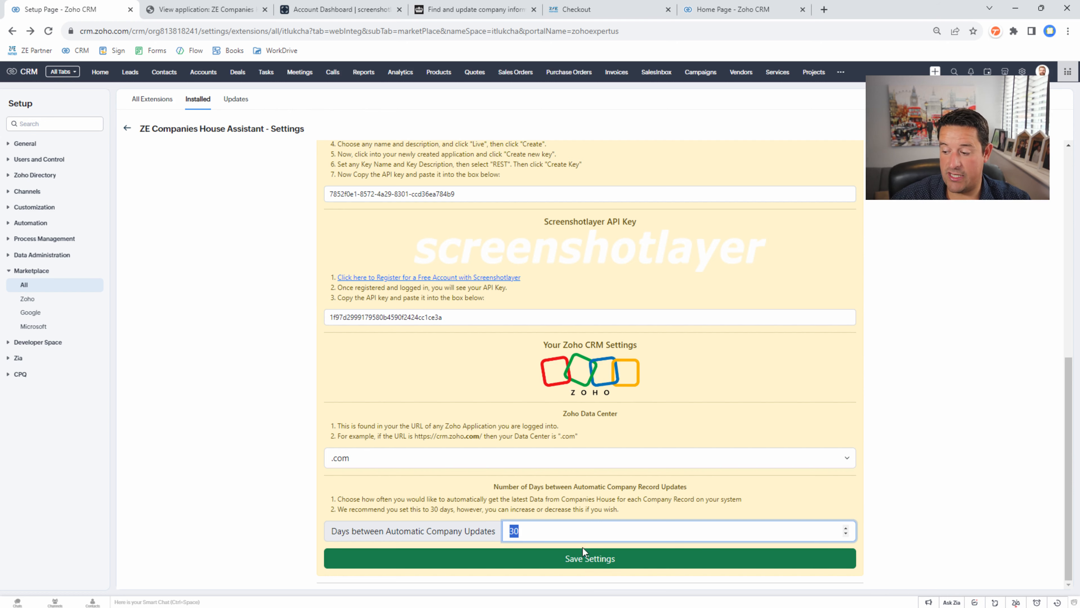
- Save the assistant settings at the bottom of the page so the subscription shows Active
scroll(510, 423, "up", 2)
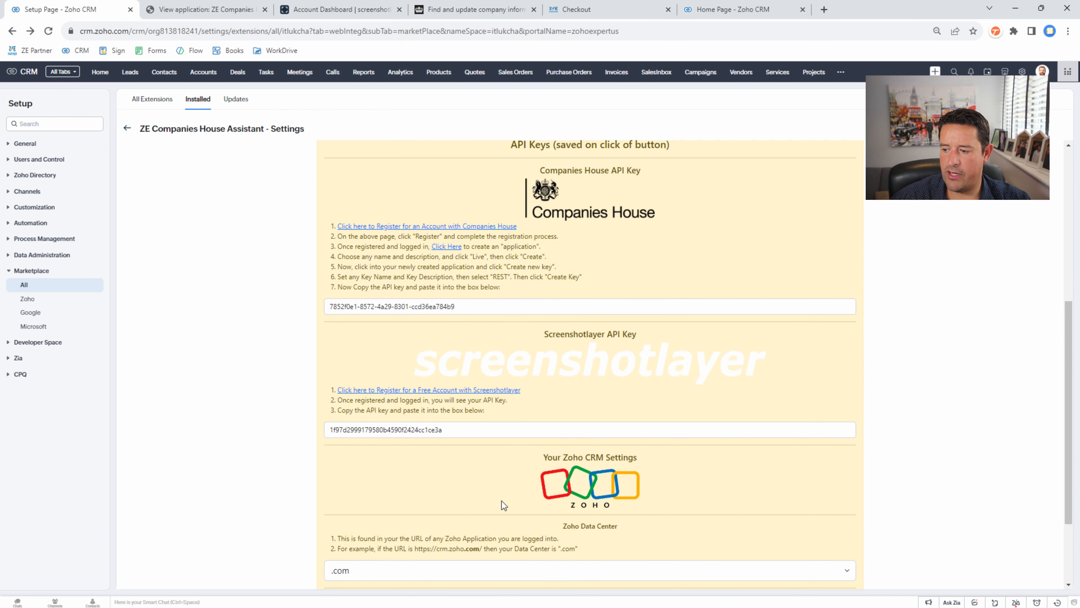
scroll(504, 489, "up", 7)
scroll(510, 482, "down", 10)
left_click(593, 559)
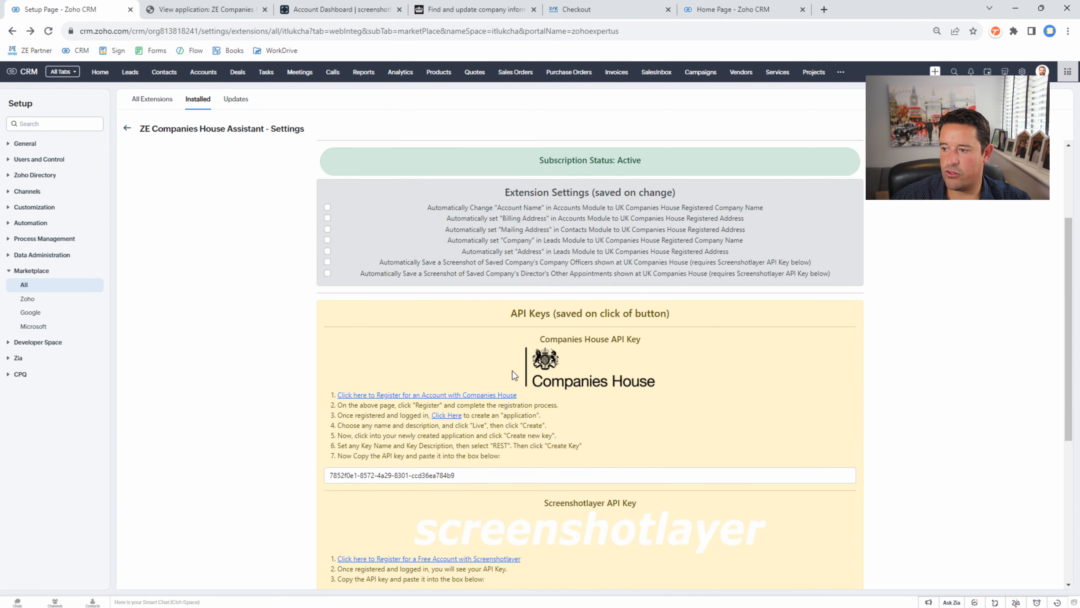
scroll(515, 375, "down", 6)
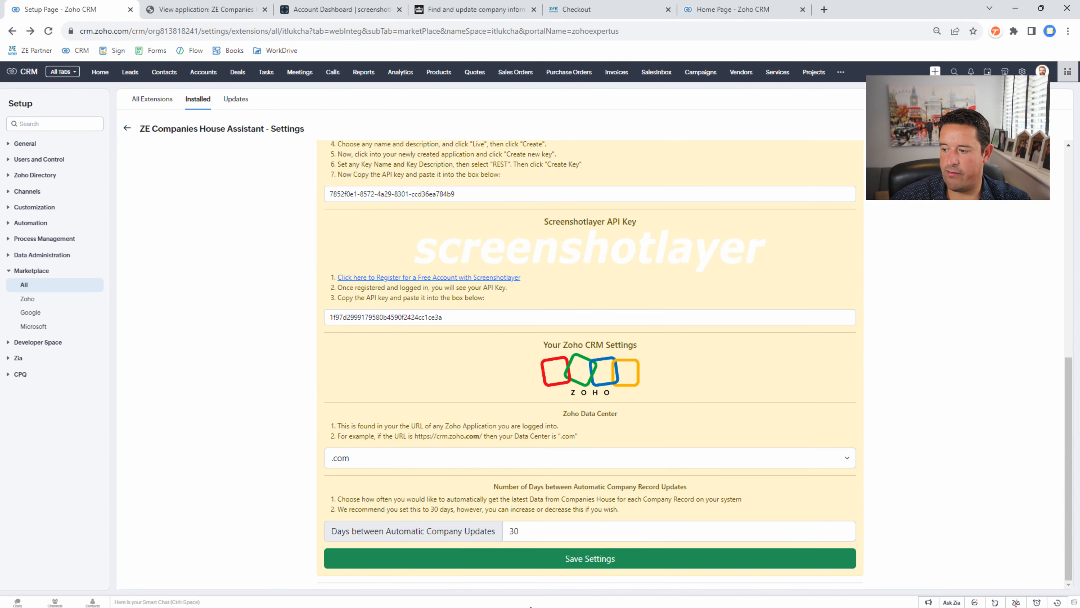
left_click(603, 564)
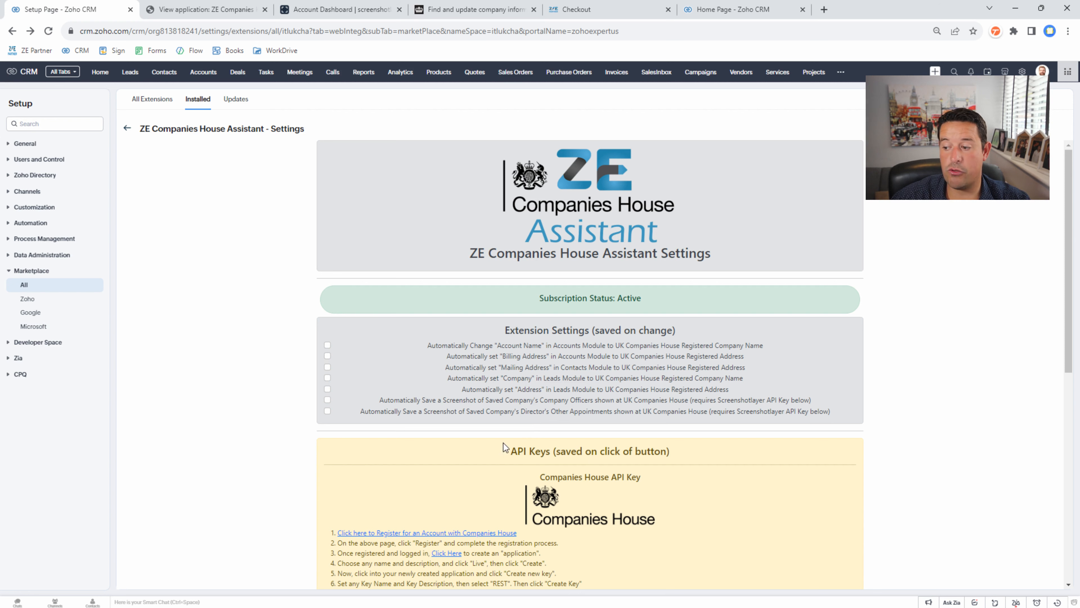
- Tick all seven automation options, from account naming and addresses through officer and appointment screenshots
left_click(501, 346)
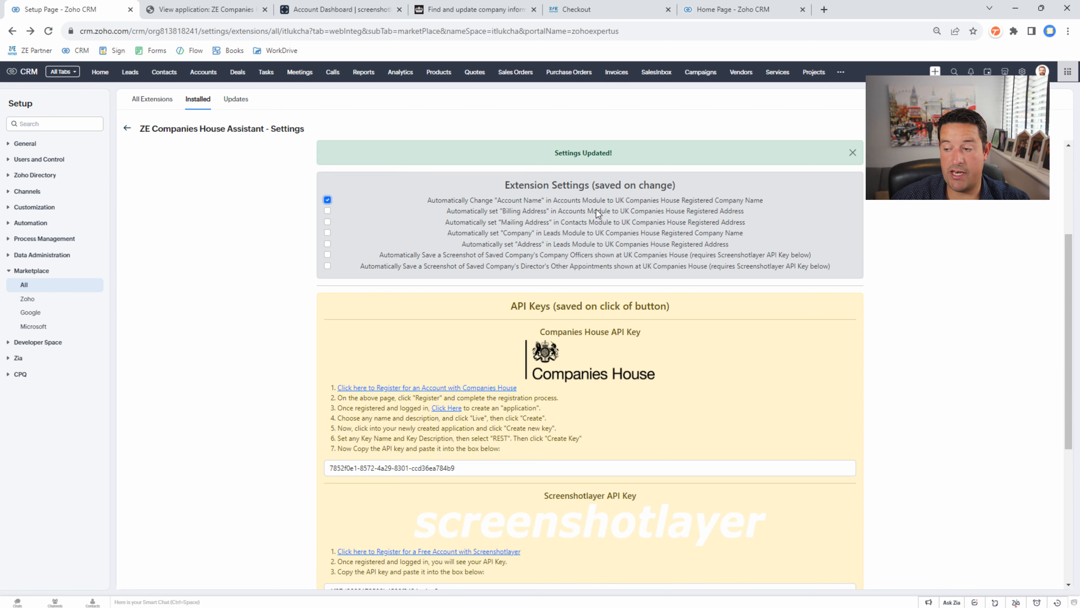
left_click(499, 213)
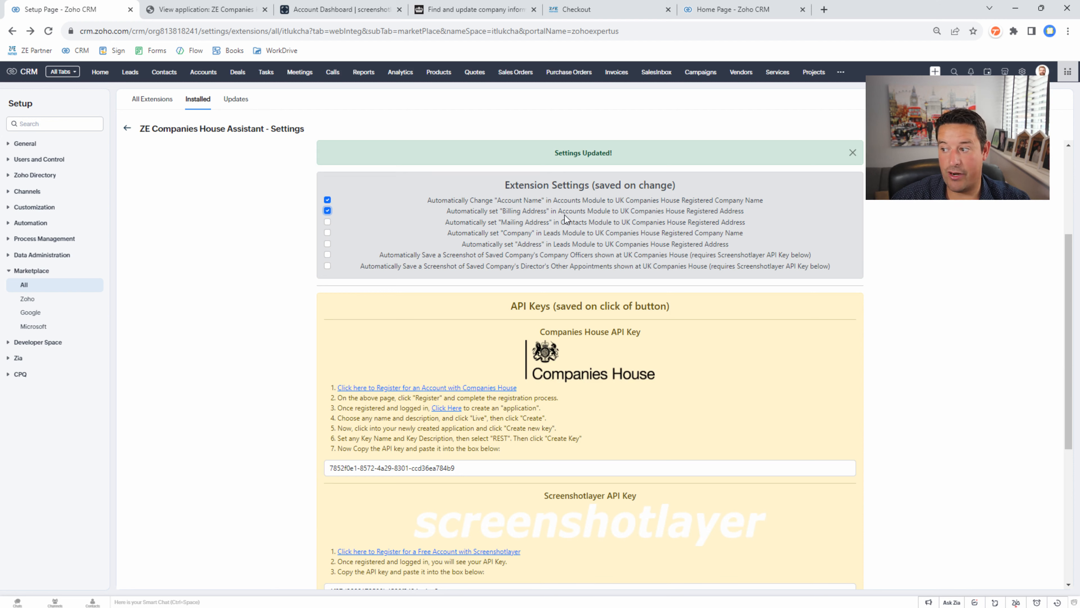
left_click(523, 223)
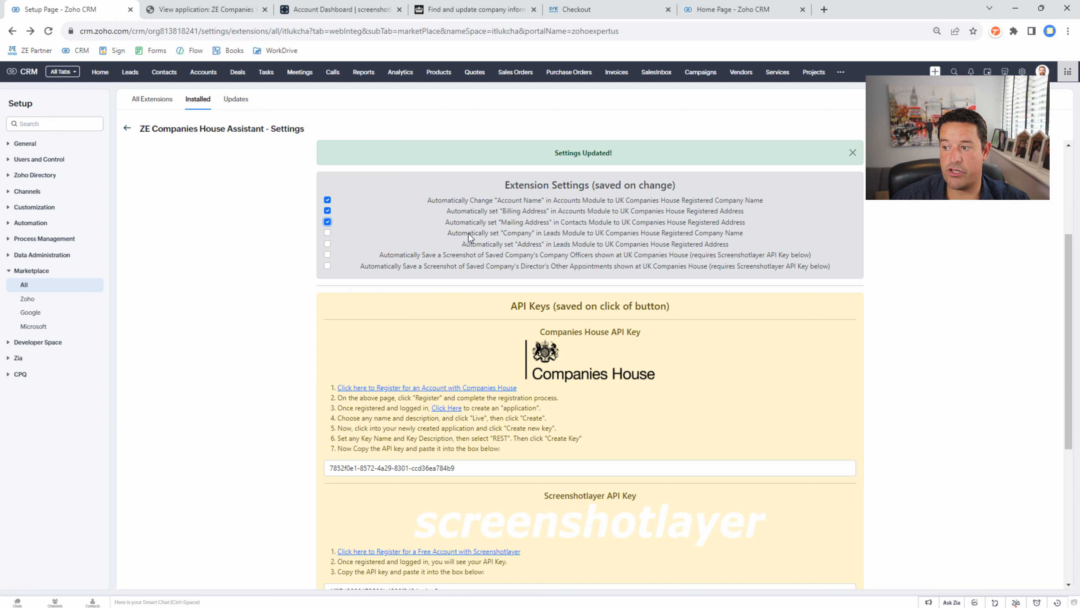
left_click(490, 234)
left_click(523, 246)
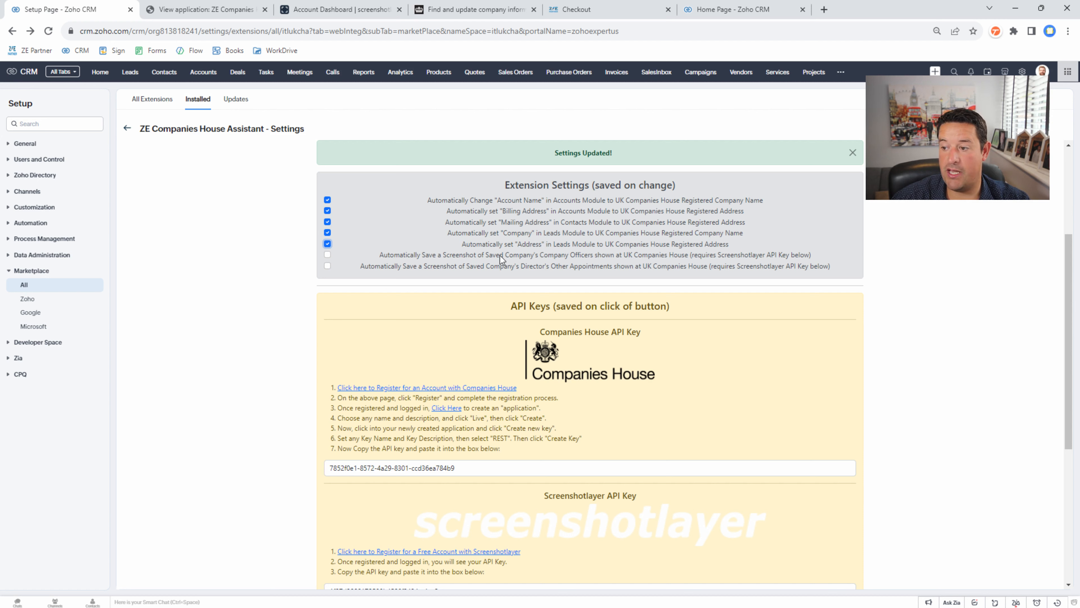
left_click(487, 256)
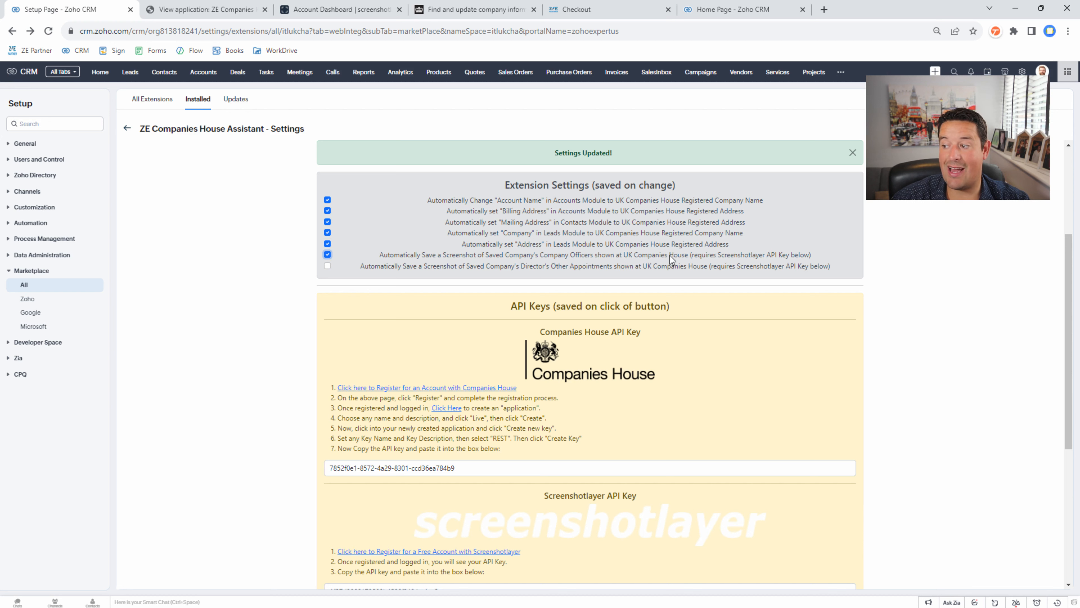
left_click(523, 268)
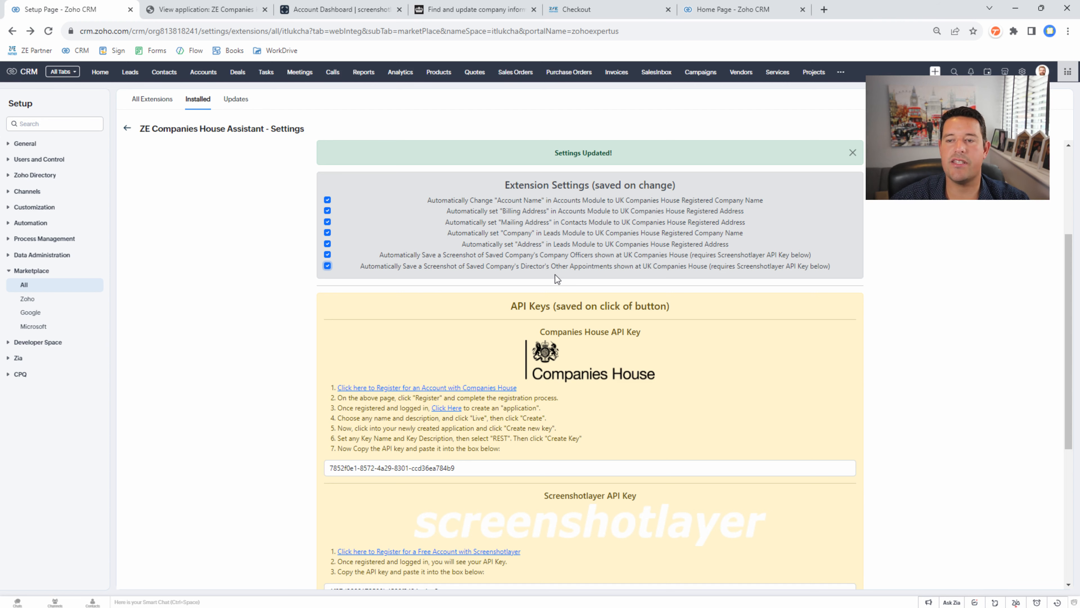
- Go to the Accounts module
scroll(587, 373, "down", 8)
scroll(501, 380, "up", 8)
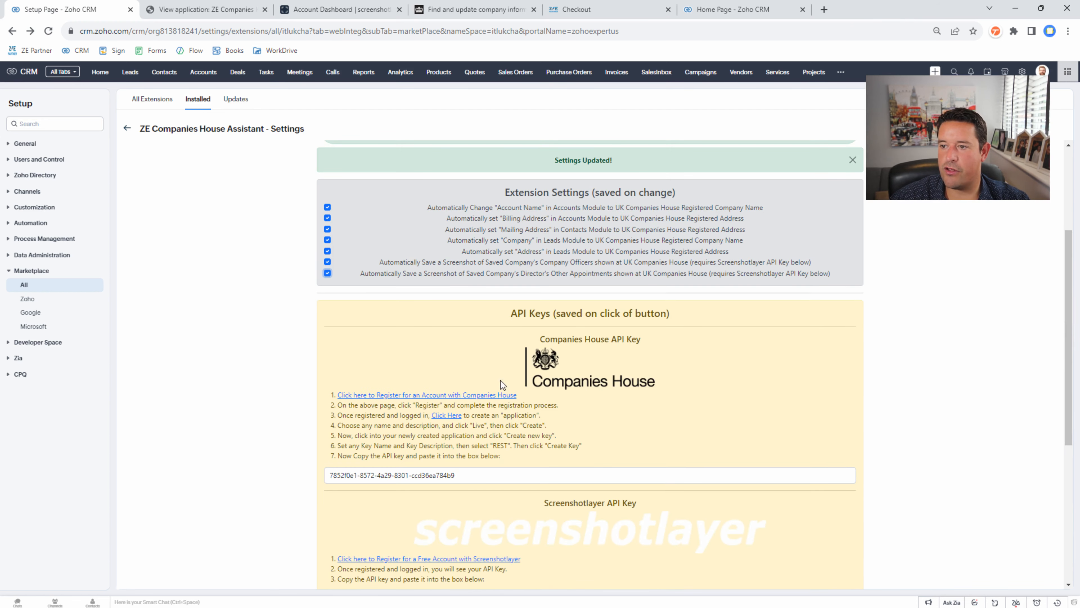
scroll(546, 148, "up", 4)
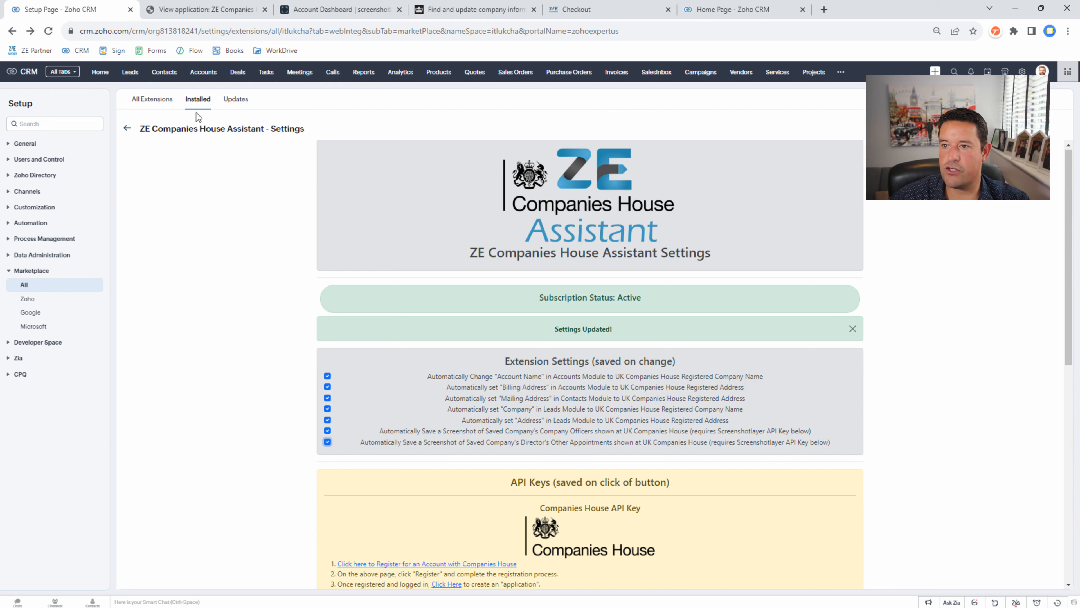
left_click(204, 75)
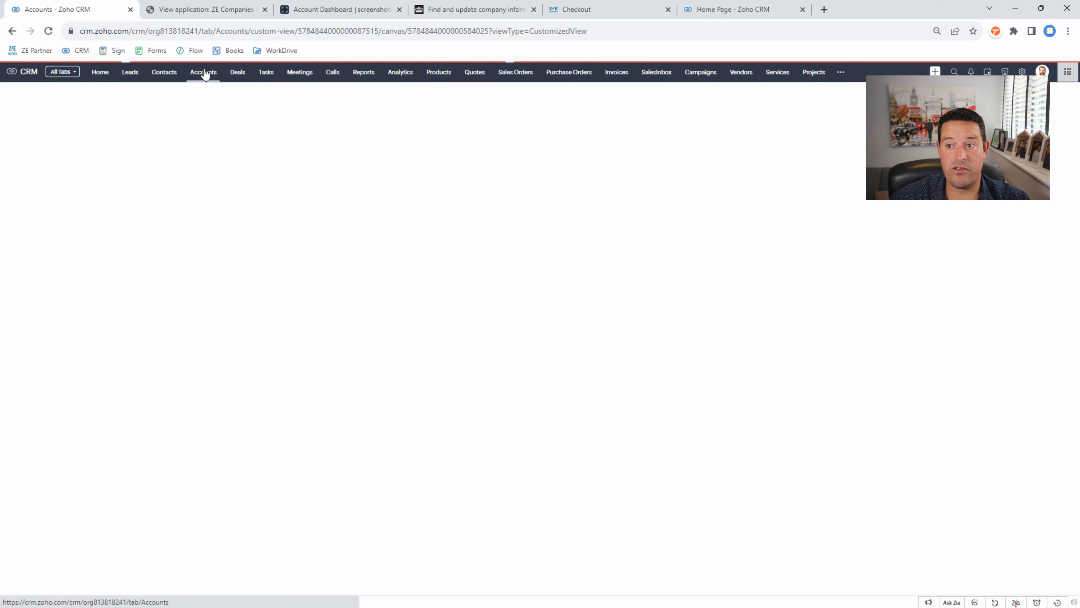
- Create an account from the Companies House search for IN THE LOOP SYSTEMS LIMITED and save it
left_click(952, 93)
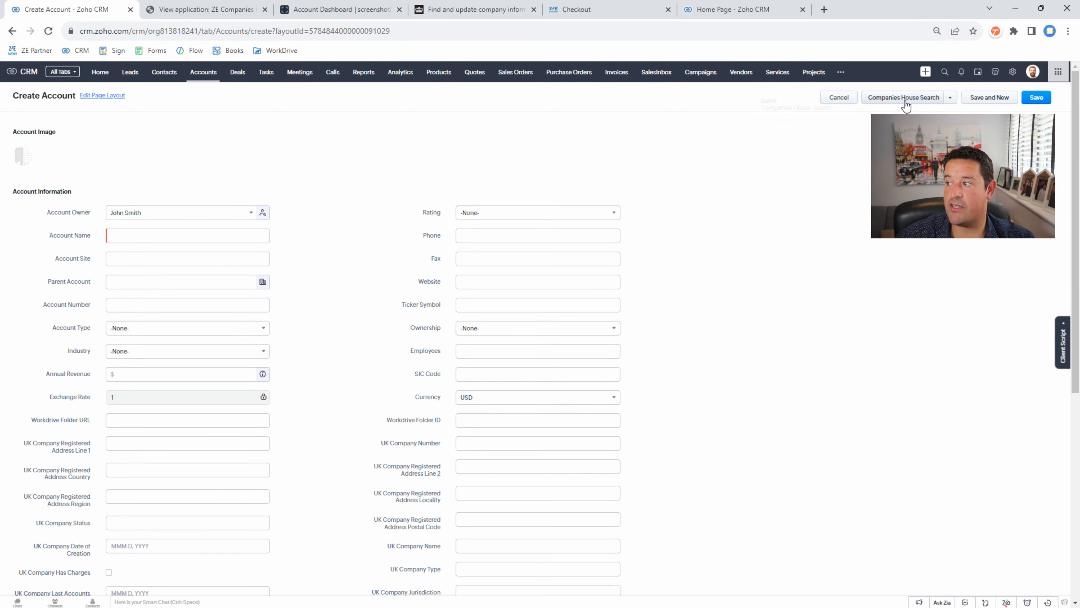
left_click(905, 102)
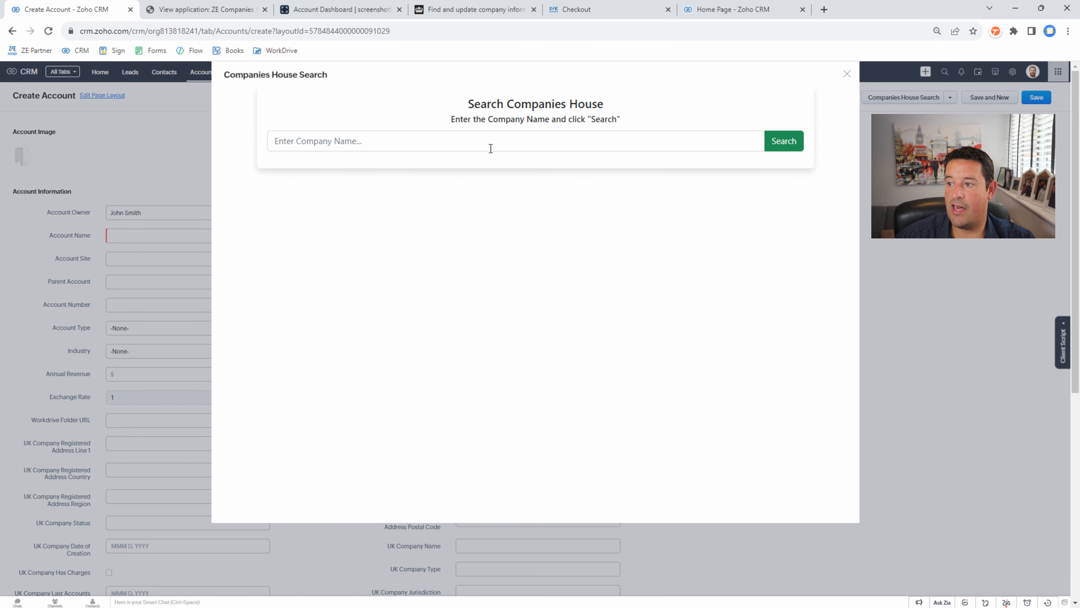
left_click(490, 148)
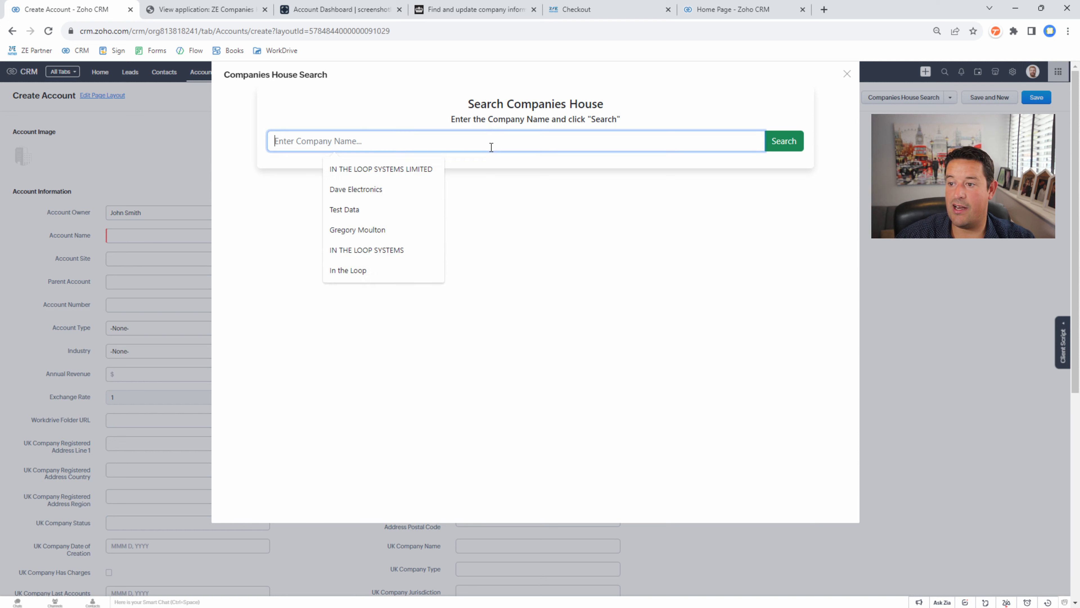
left_click(407, 170)
left_click(797, 144)
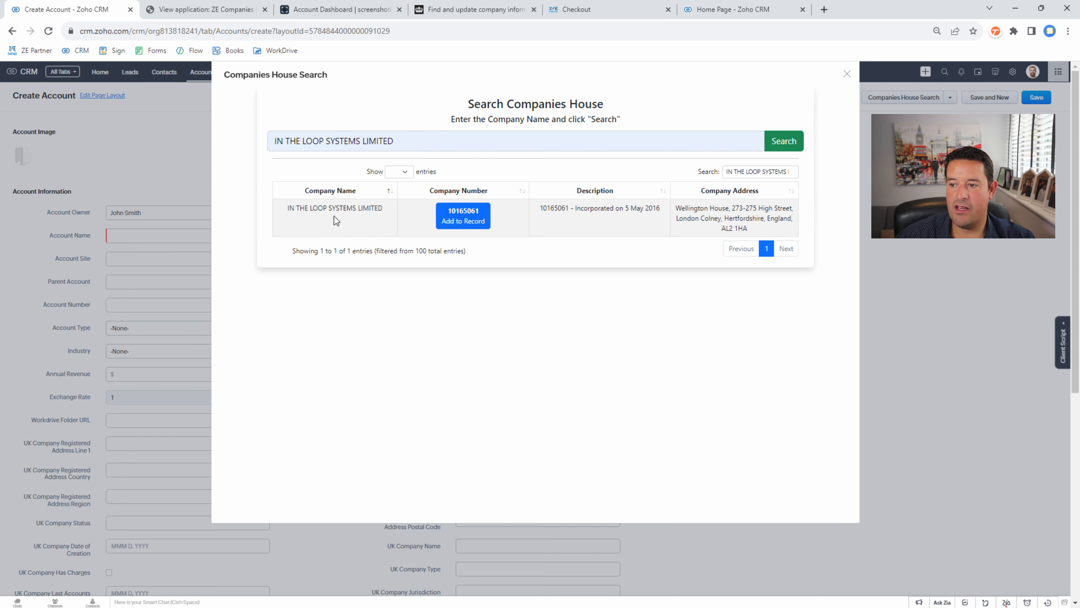
left_click(478, 221)
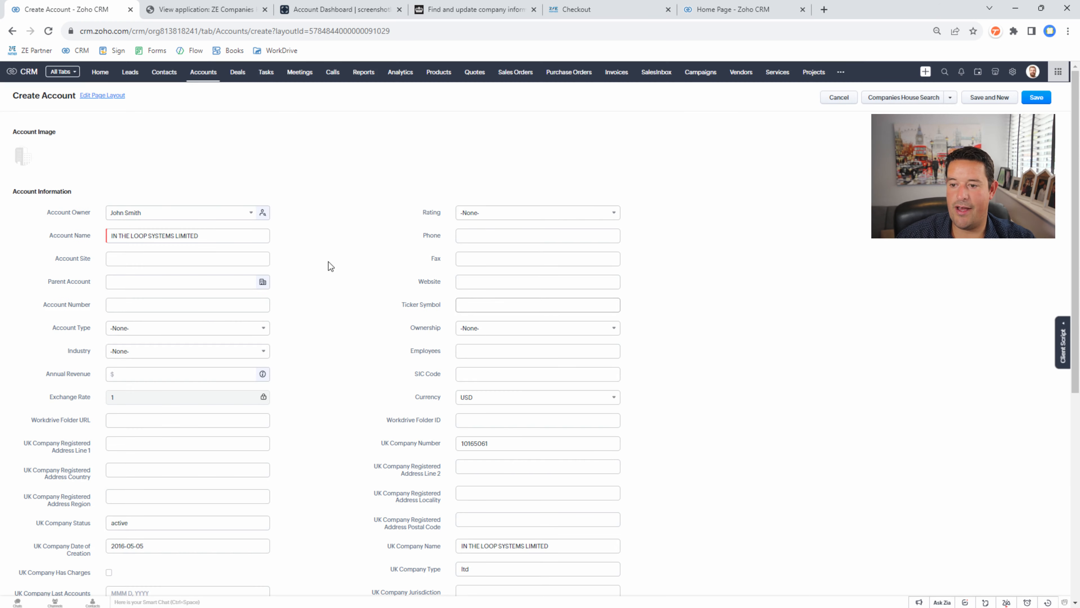
scroll(379, 252, "down", 4)
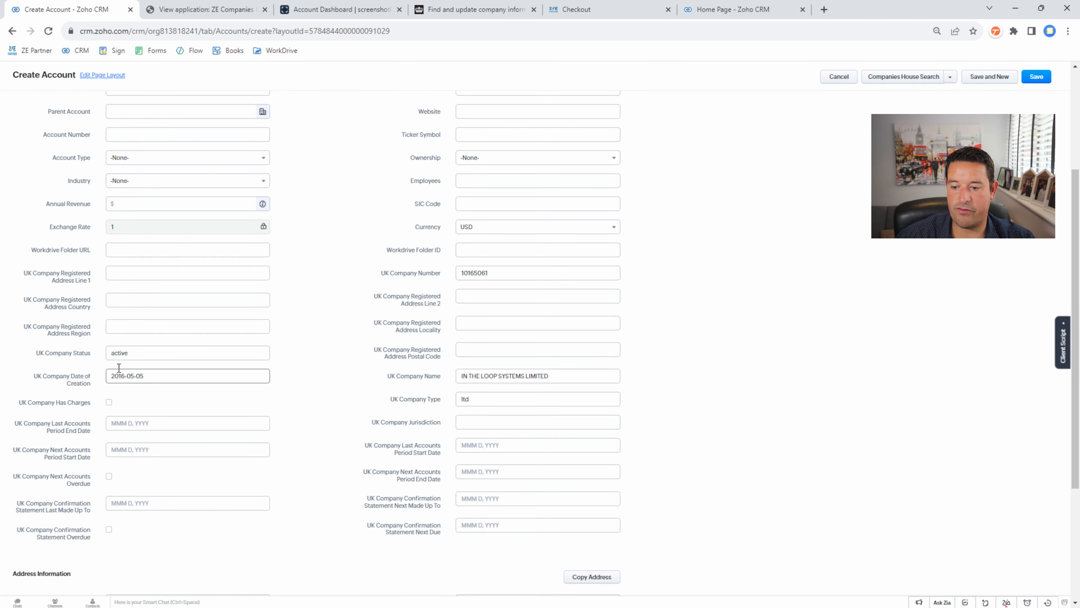
scroll(490, 398, "up", 4)
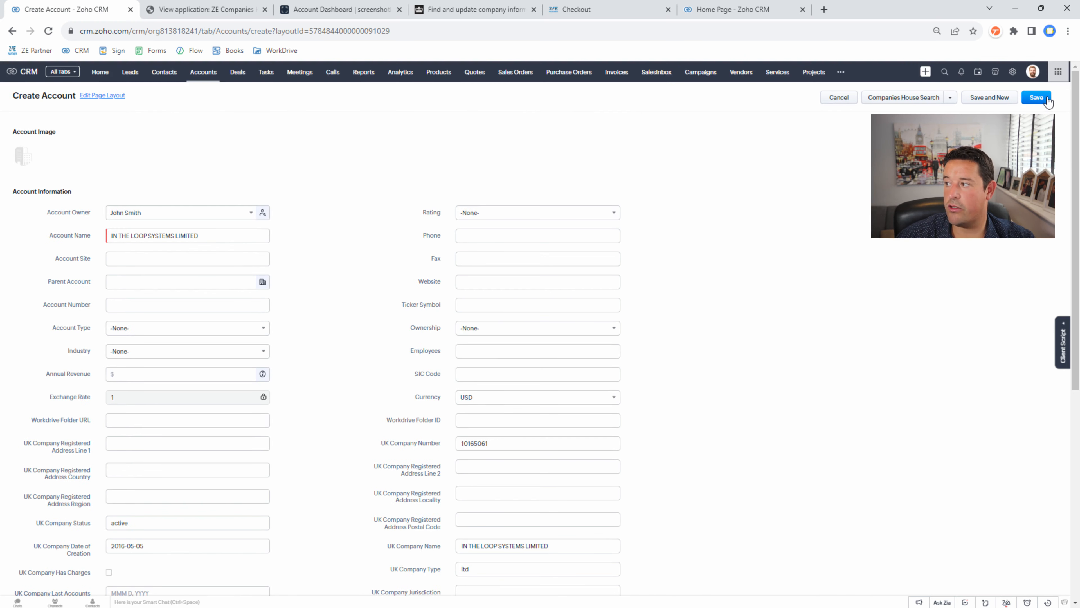
left_click(1038, 97)
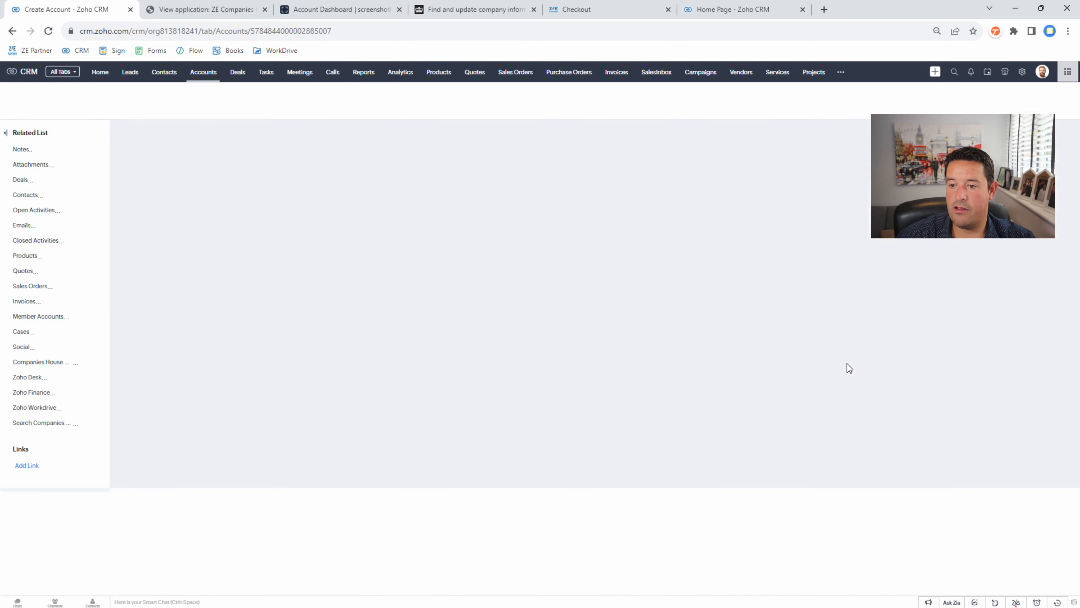
- Open the account's linked Companies House entry record
scroll(676, 364, "down", 4)
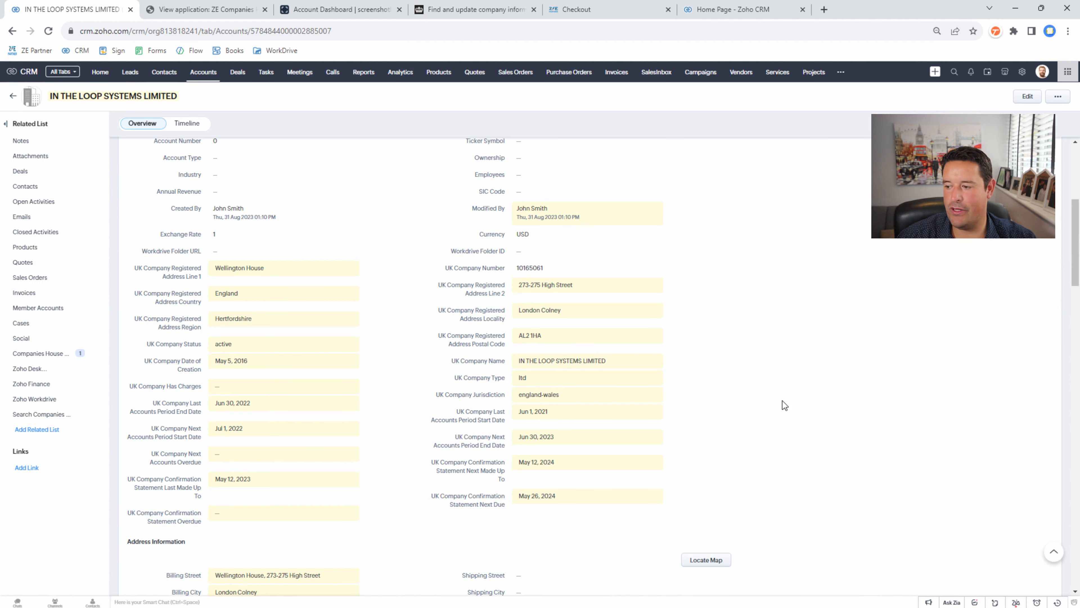
left_click(67, 358)
left_click(232, 245)
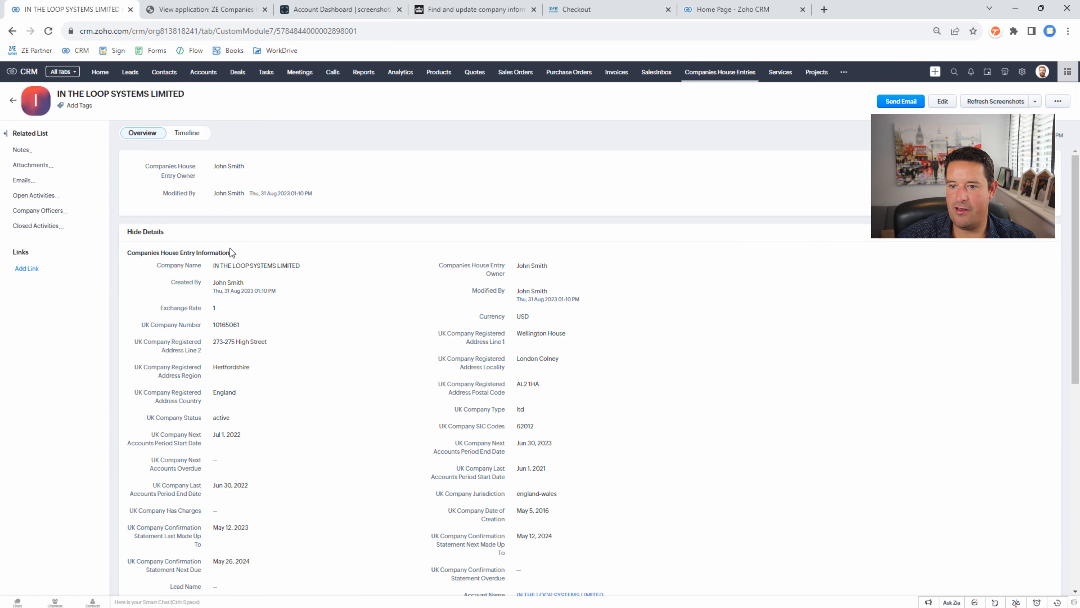
- Preview both attached screengrabs, then open the second company officer's record
left_click(42, 165)
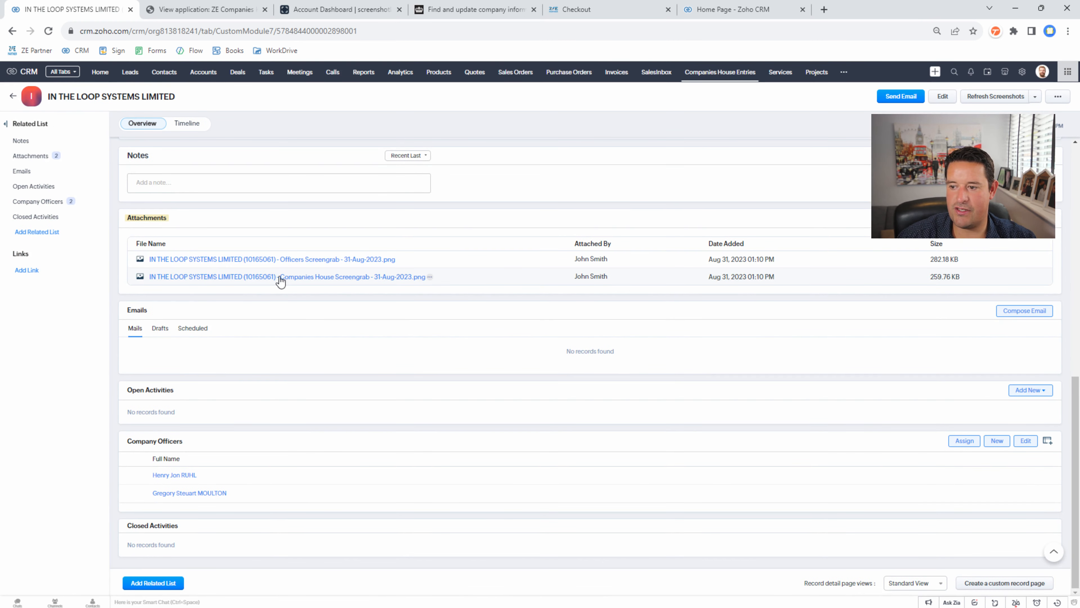
left_click(308, 281)
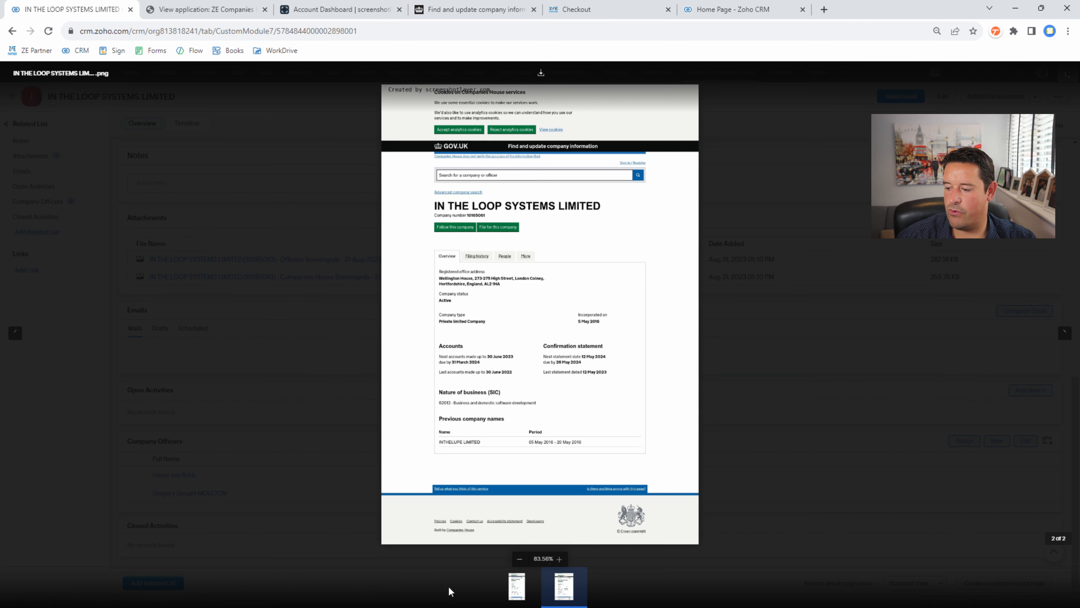
left_click(517, 585)
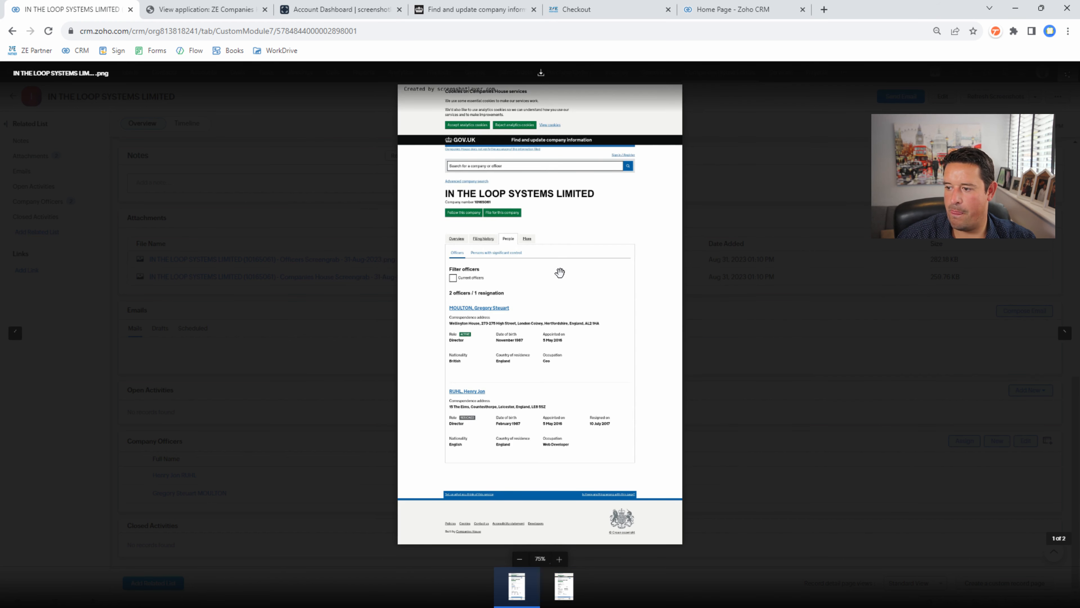
key("Escape")
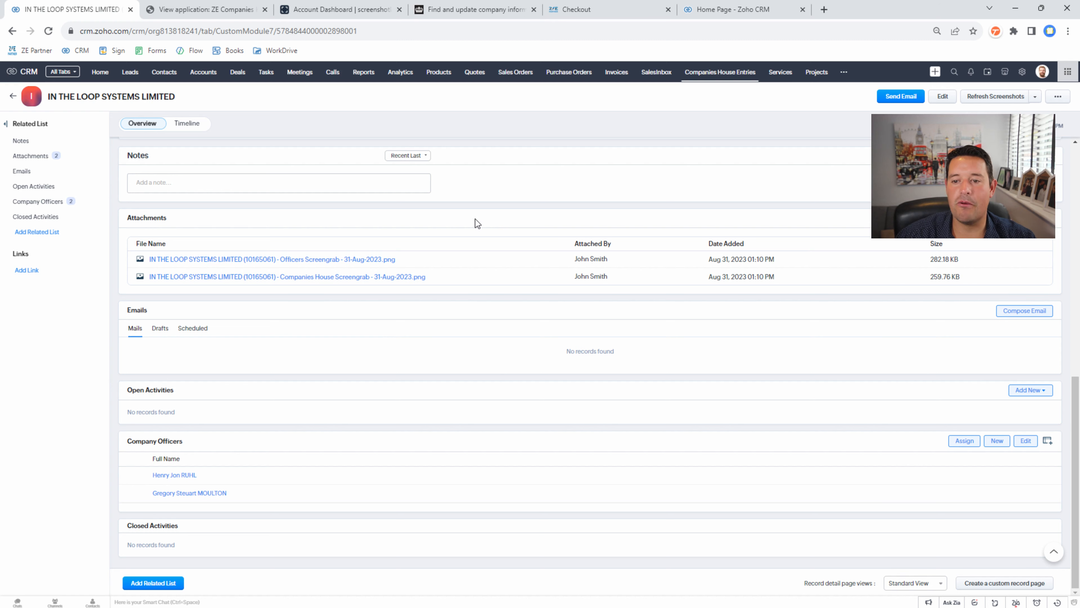
left_click(37, 203)
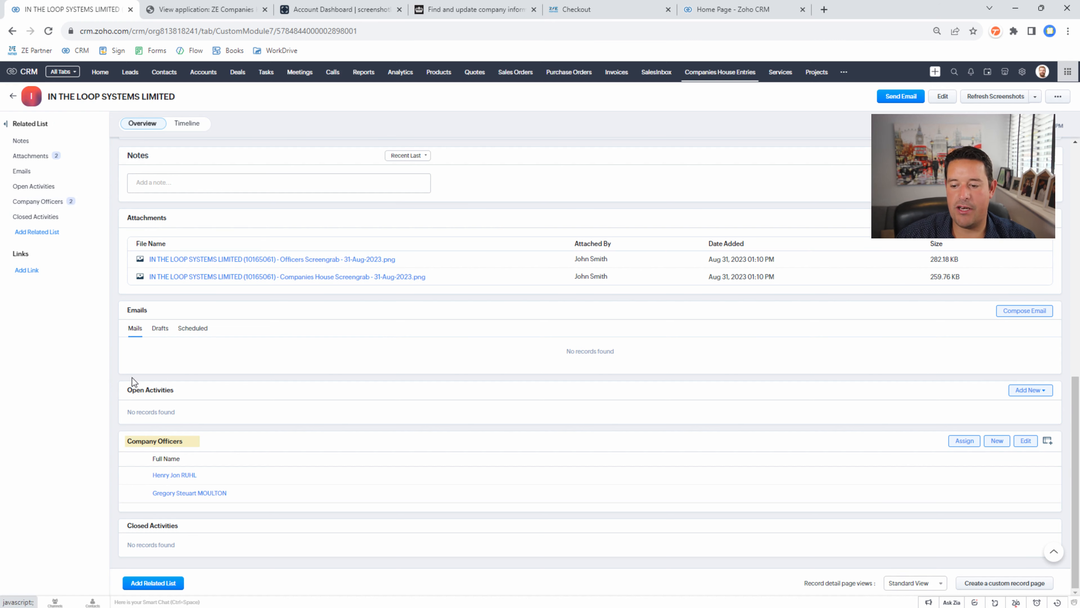
left_click(187, 494)
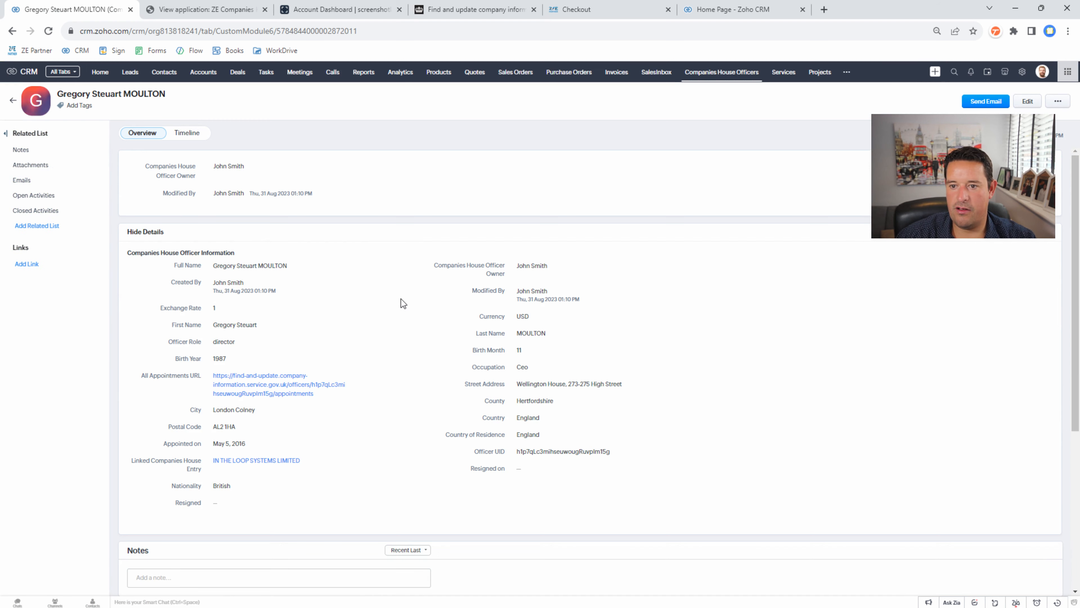
- Preview the officer's attached appointments screenshot and close the viewer
left_click(38, 166)
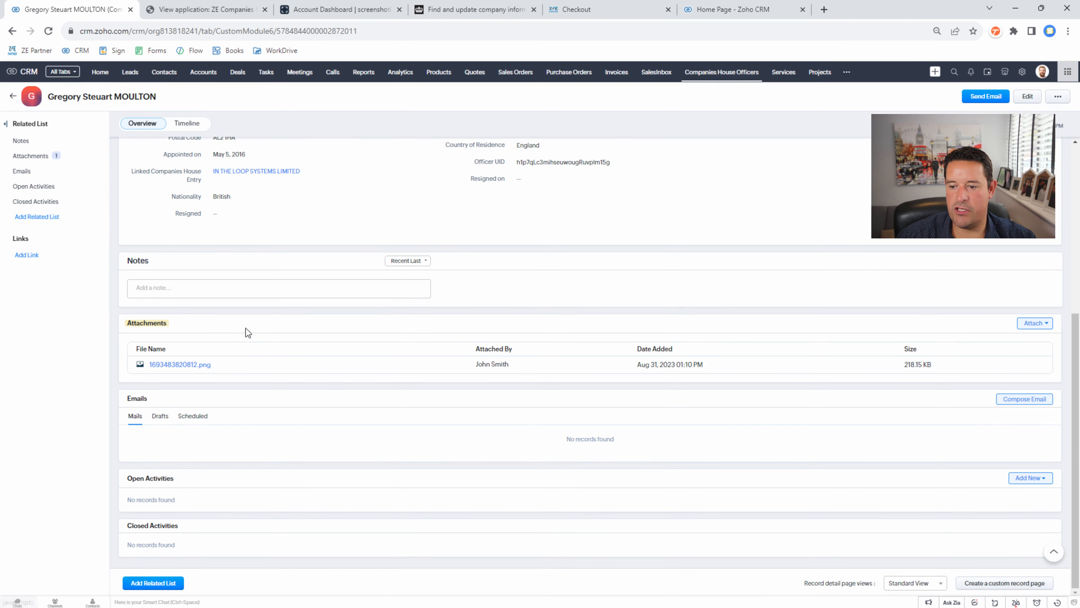
left_click(185, 368)
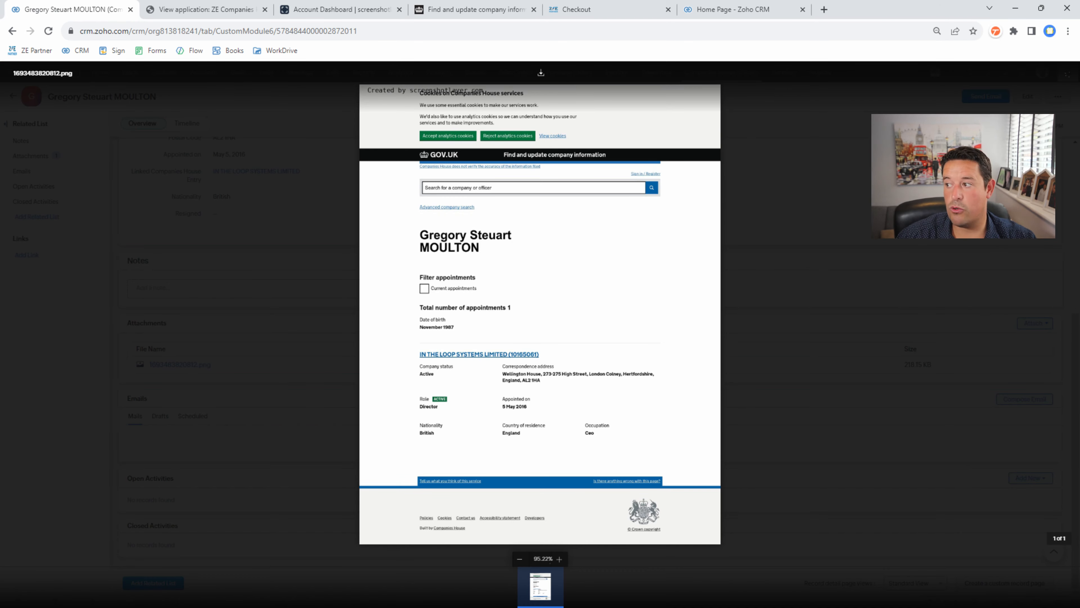
left_click(842, 186)
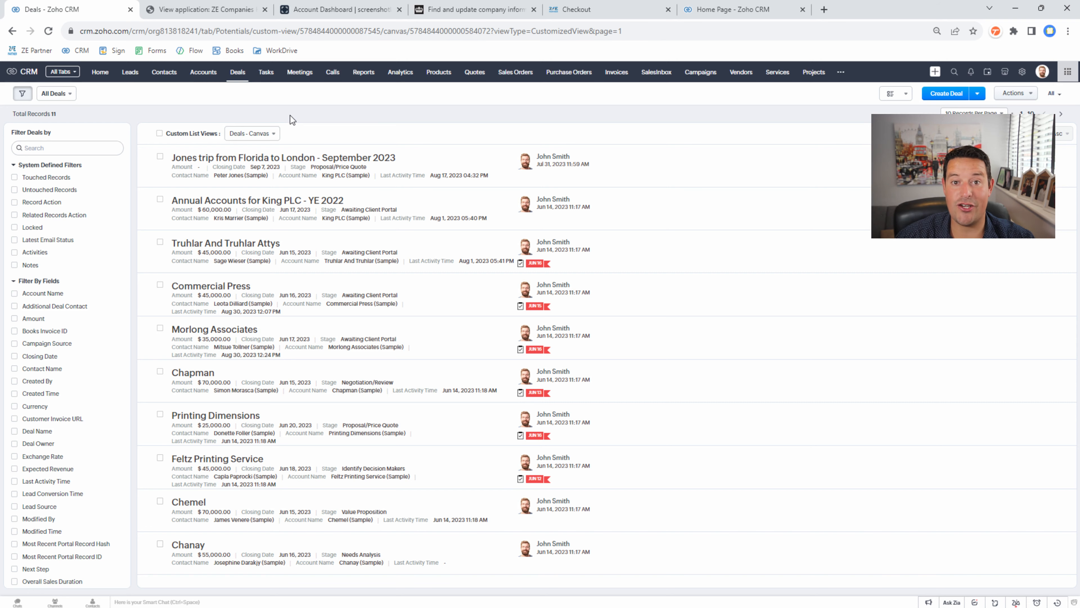
- Create a deal named Test Deal for account IN THE LOOP SYSTEMS LIMITED and save it
left_click(946, 96)
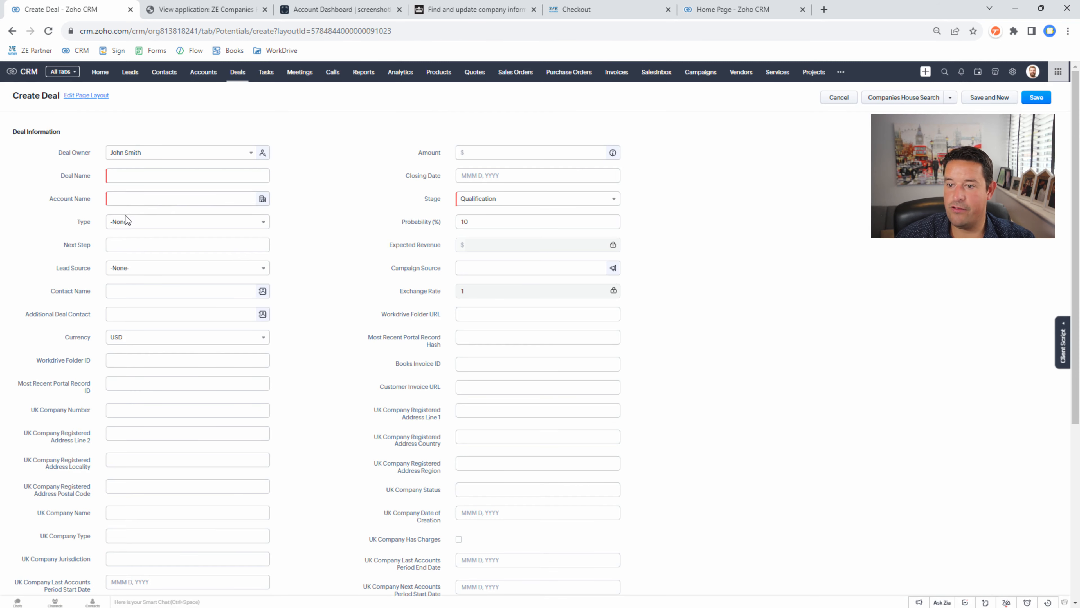
left_click(127, 174)
type("test dea")
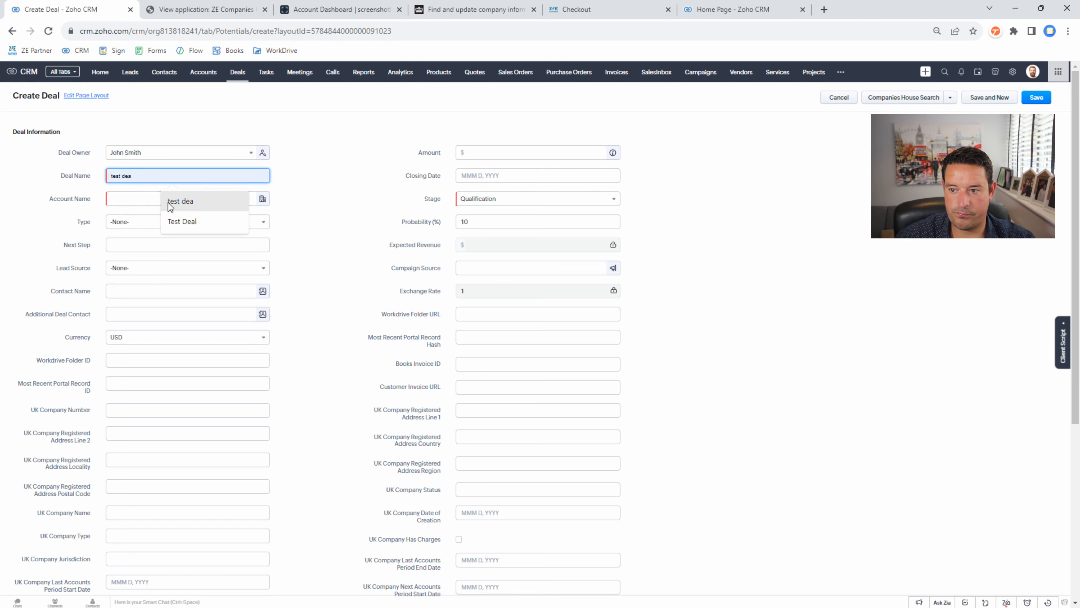
left_click(171, 216)
left_click(157, 199)
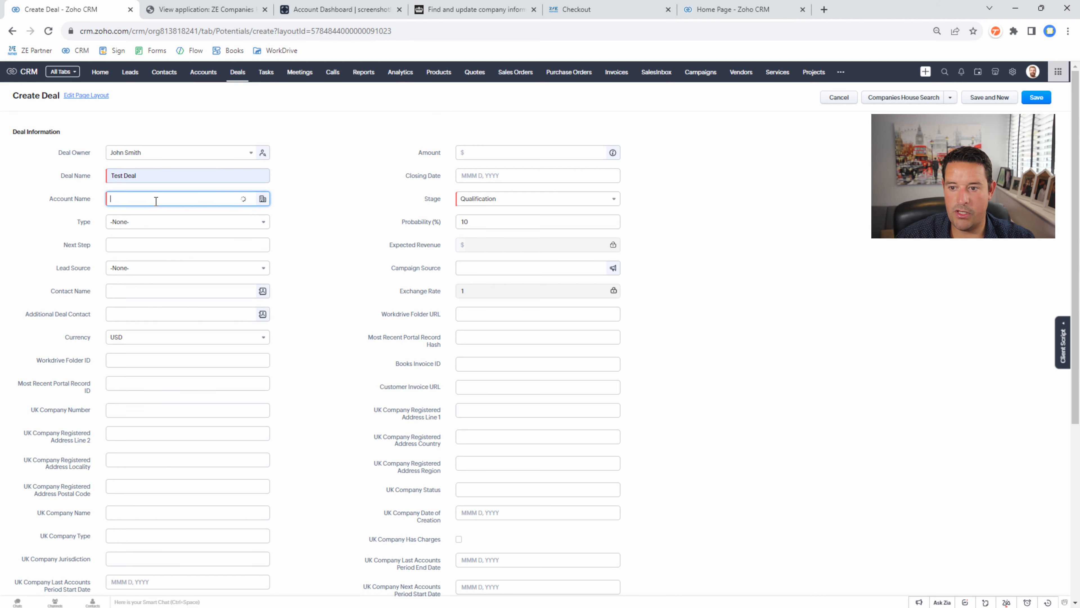
left_click(156, 220)
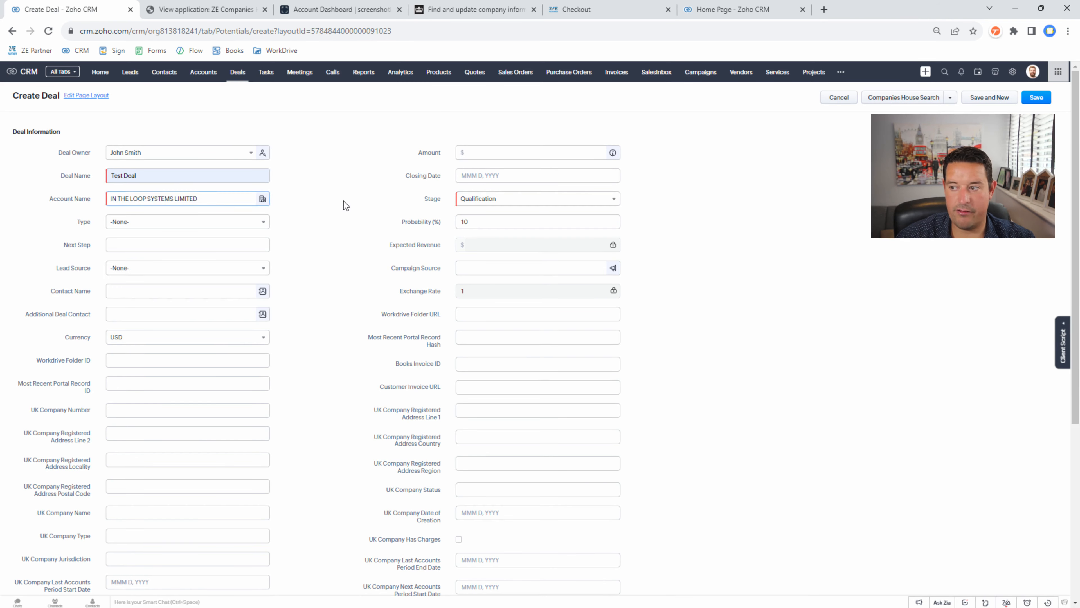
scroll(512, 296, "down", 6)
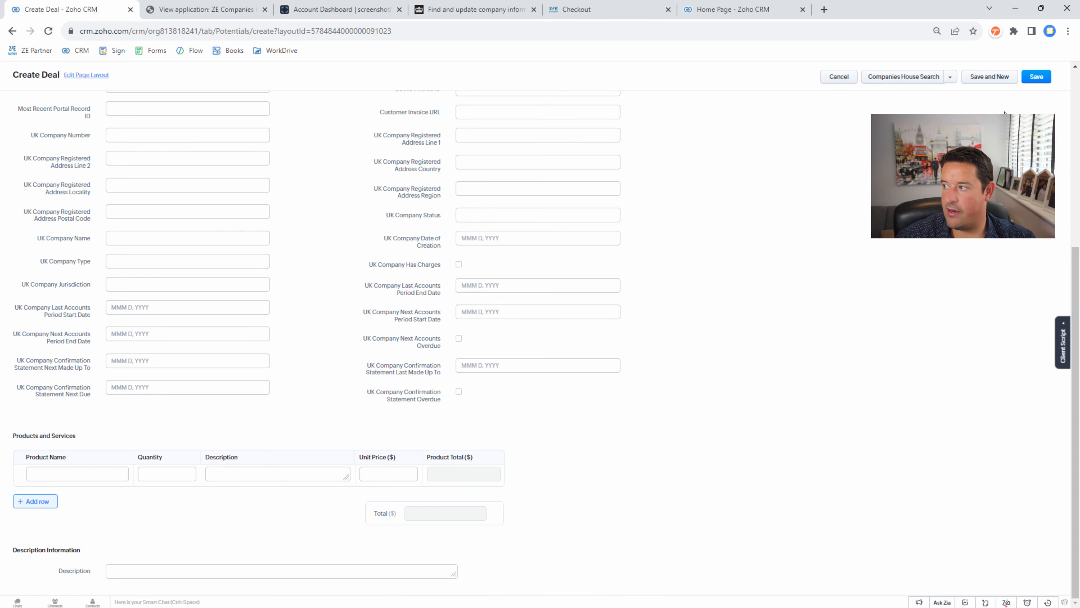
left_click(1034, 78)
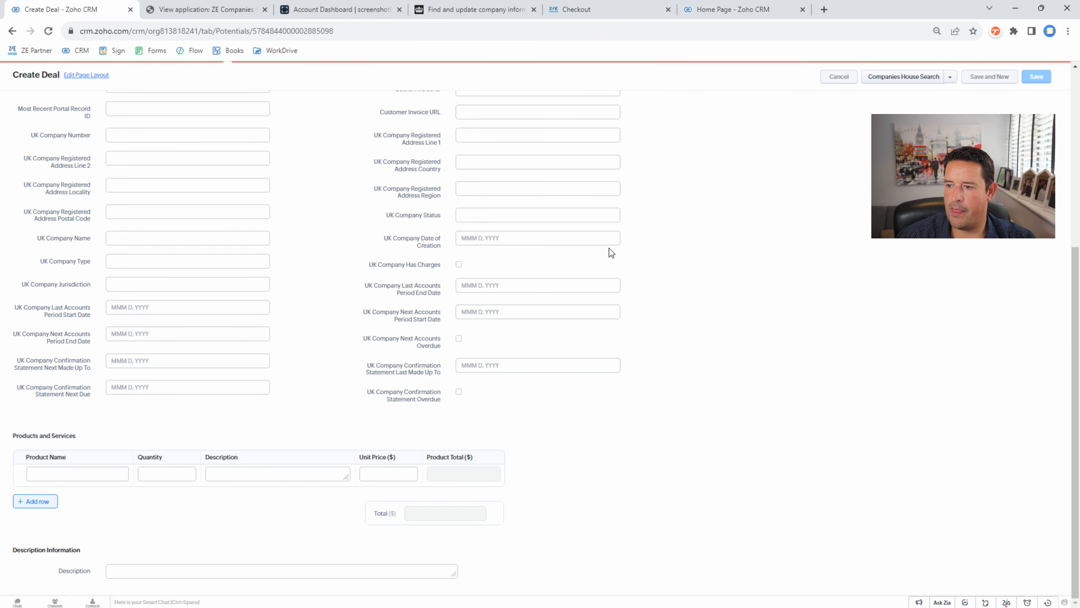
scroll(566, 383, "down", 8)
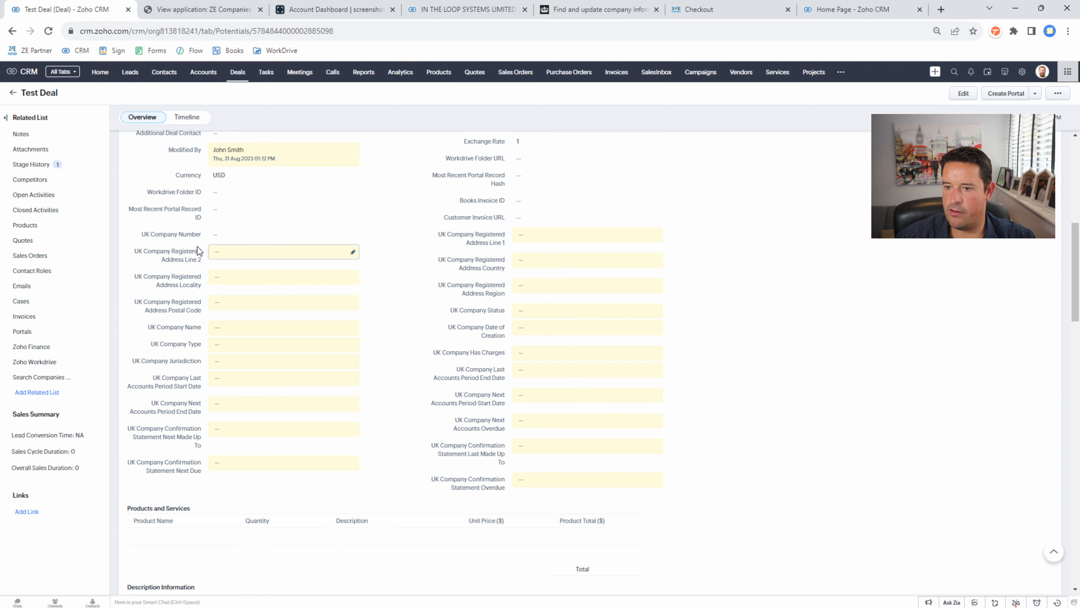
- Set Test Deal's UK Company Number to 10165061
left_click(293, 235)
type("10165061")
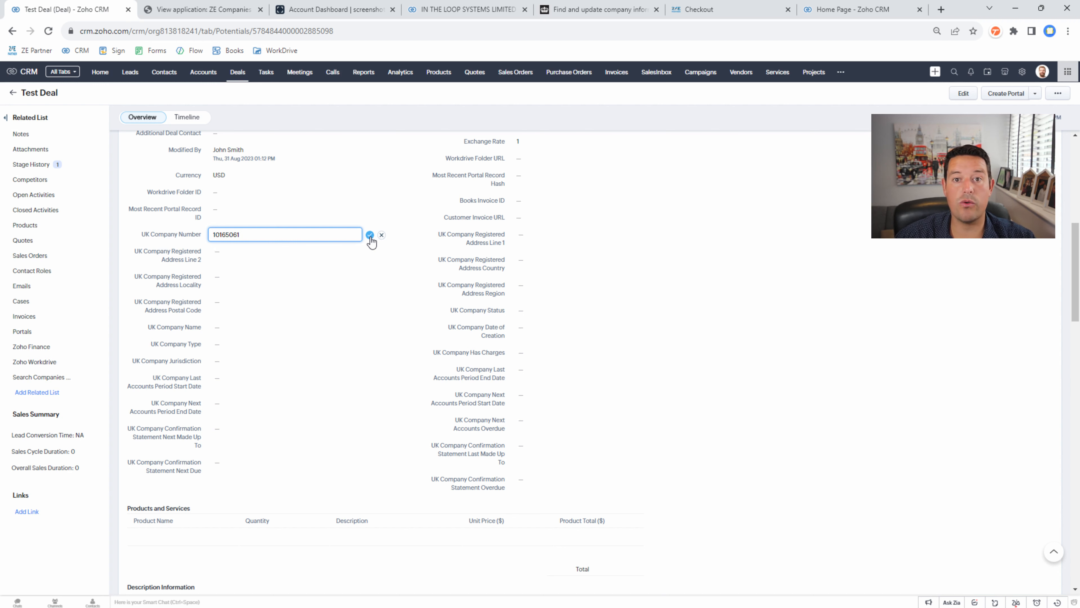
left_click(370, 235)
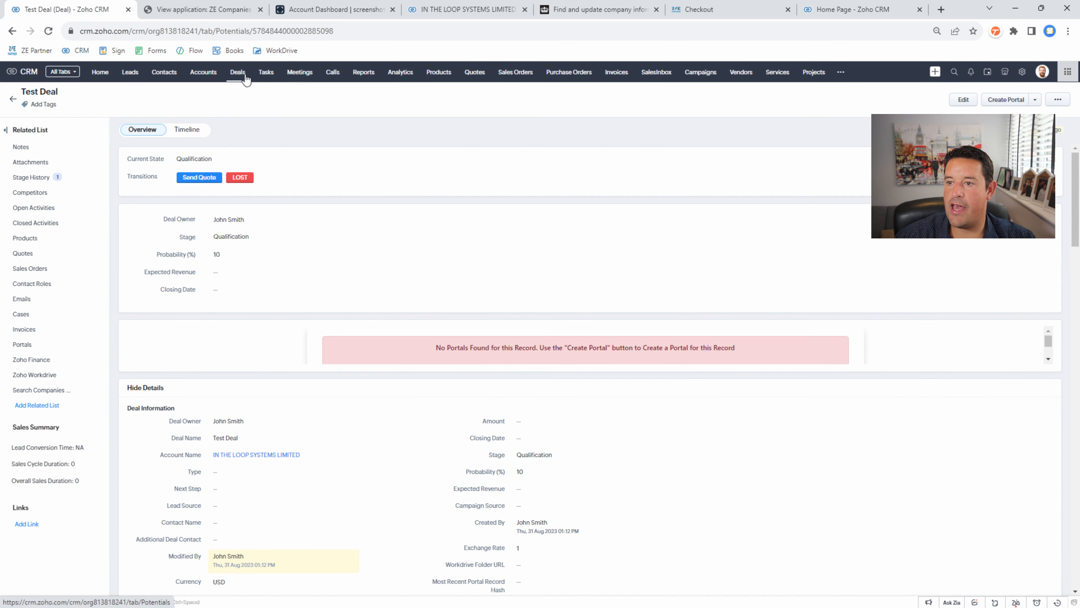
- Start a new lead from the Leads list and bring up its Companies House search
left_click(131, 73)
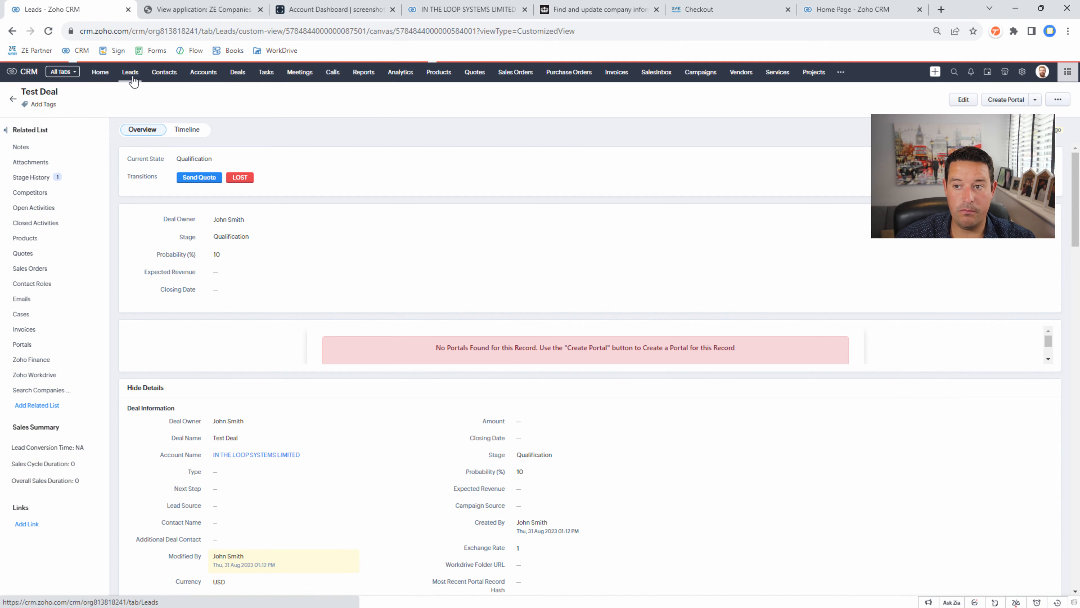
left_click(945, 99)
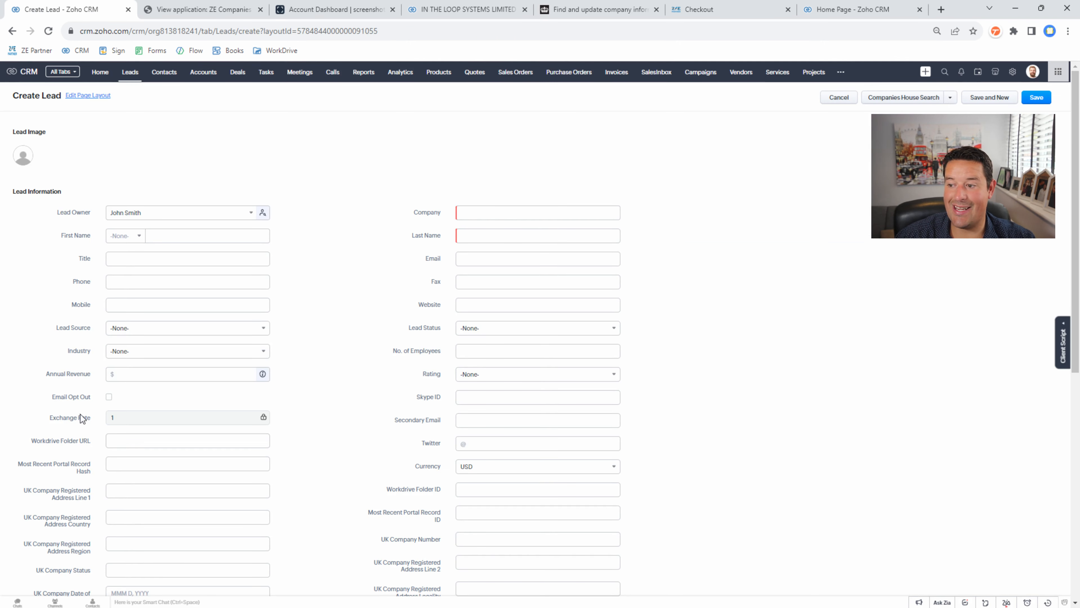
left_click(902, 101)
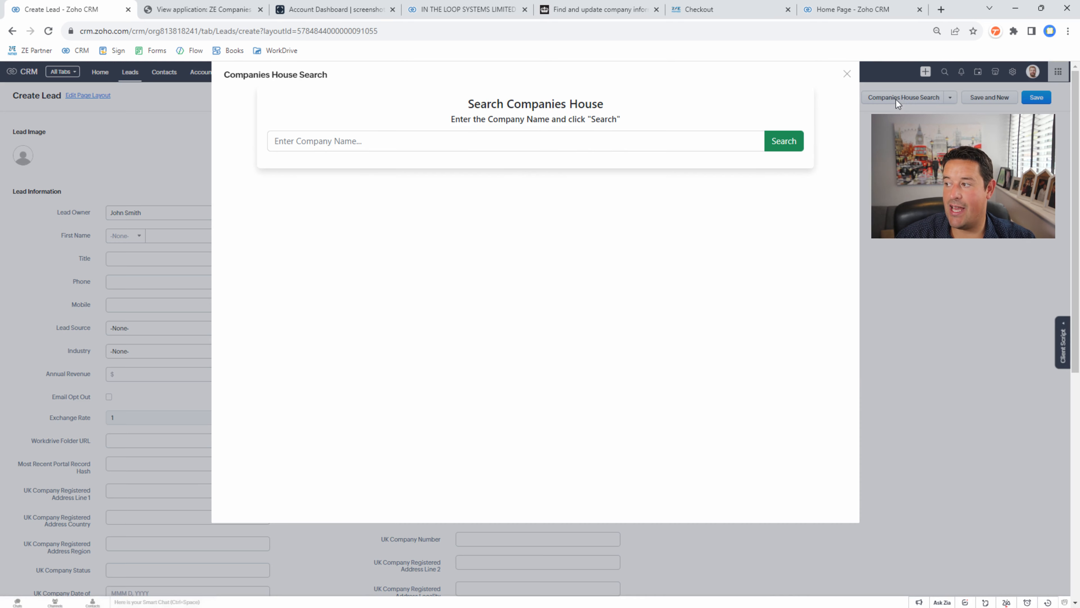
- Search Companies House for companies named 'Electroni'
left_click(454, 143)
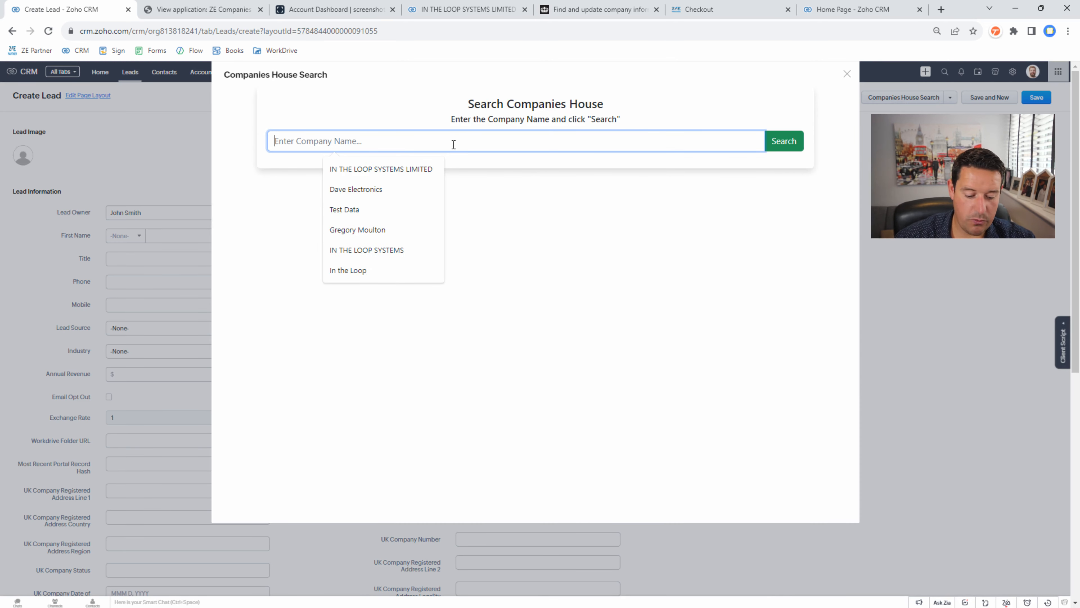
type("Electronics")
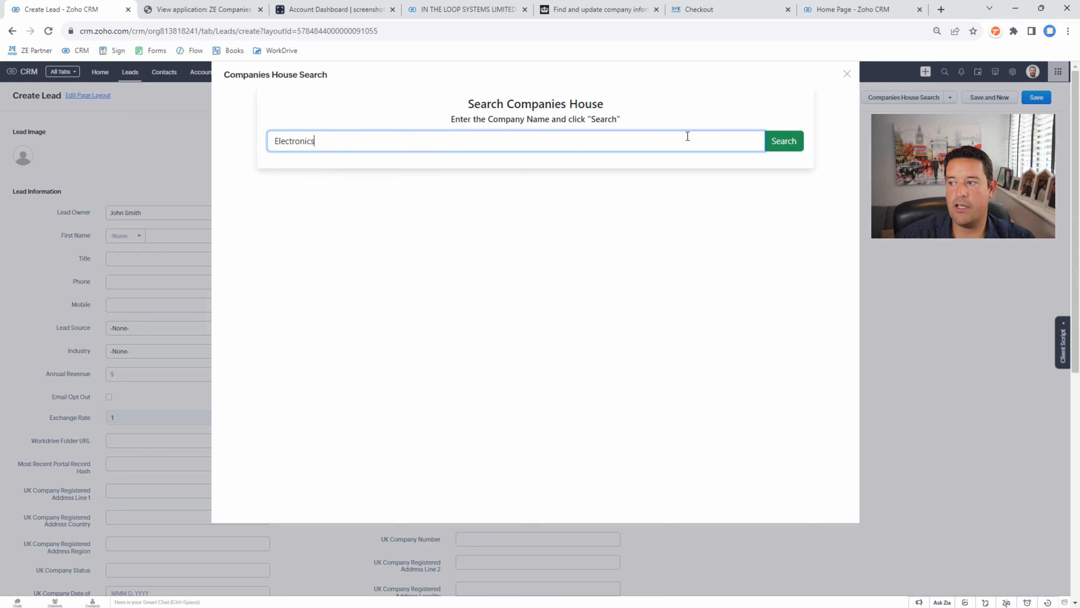
left_click(781, 146)
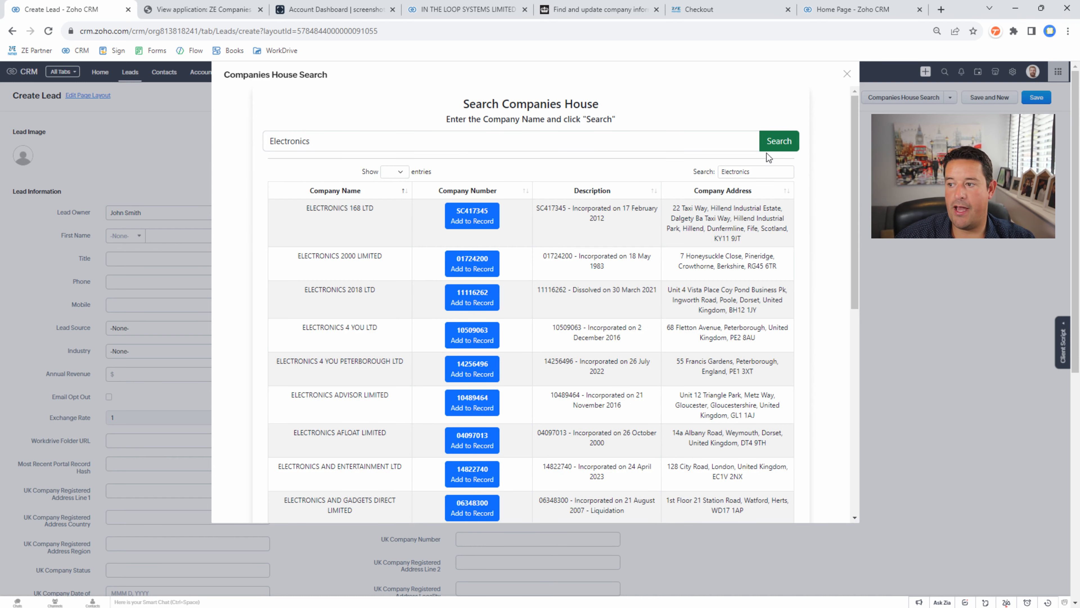
scroll(380, 213, "down", 10)
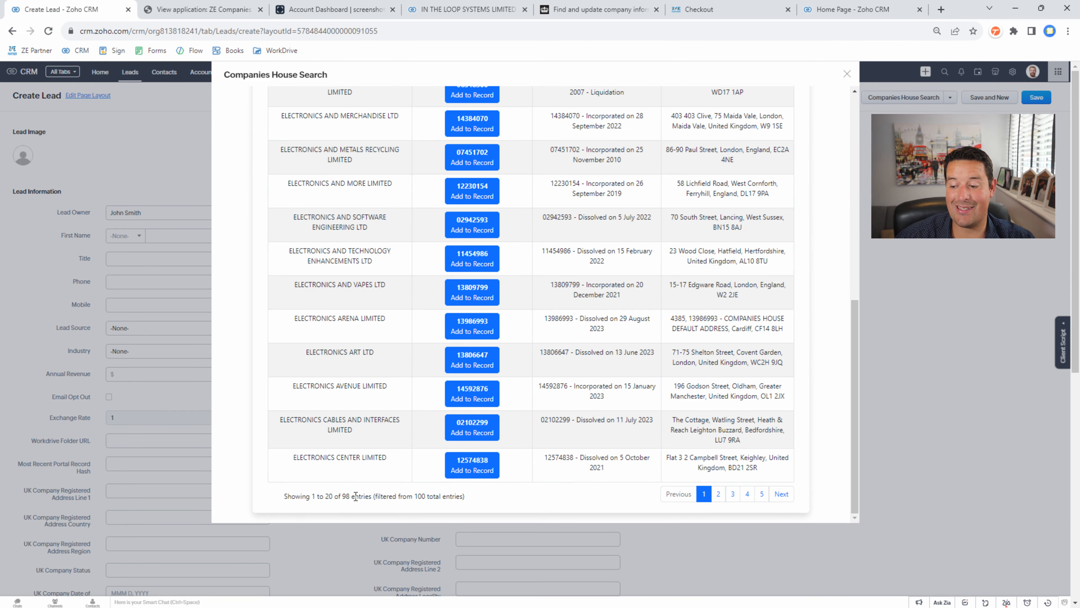
scroll(383, 447, "up", 10)
- Filter the results to 'gad' and add ELECTRONICS AND GADGETS DIRECT LIMITED to the lead
left_click(769, 169)
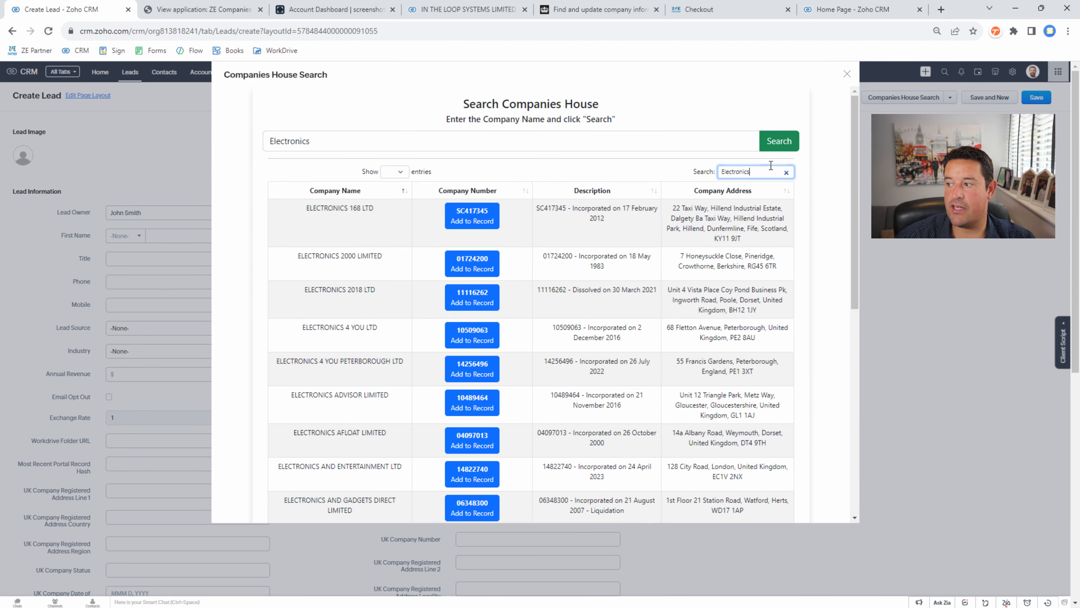
double_click(766, 168)
key("BackSpace")
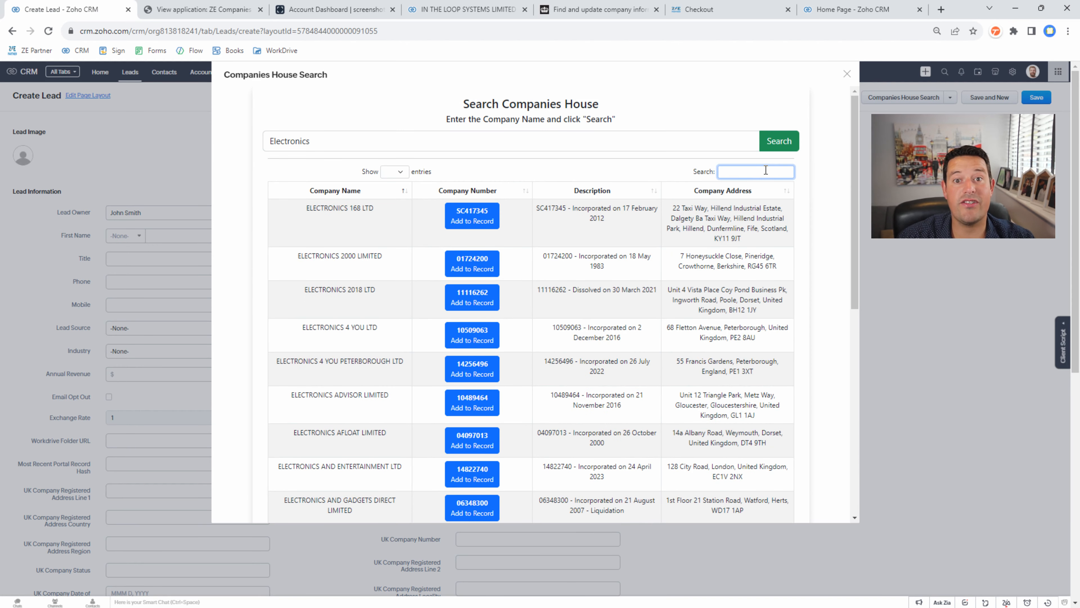
type("gat")
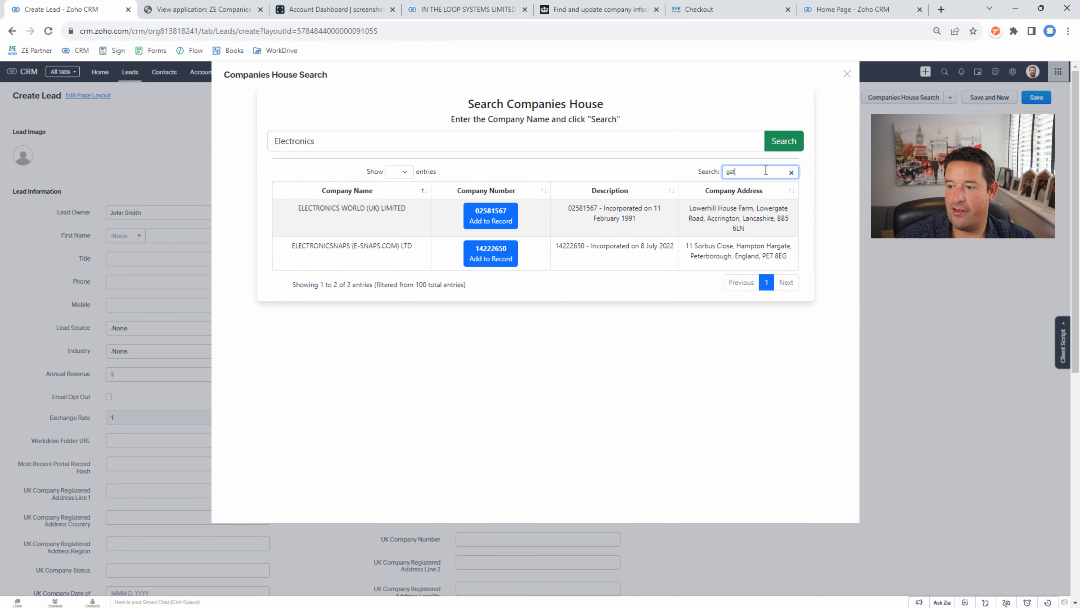
key("BackSpace")
type("d")
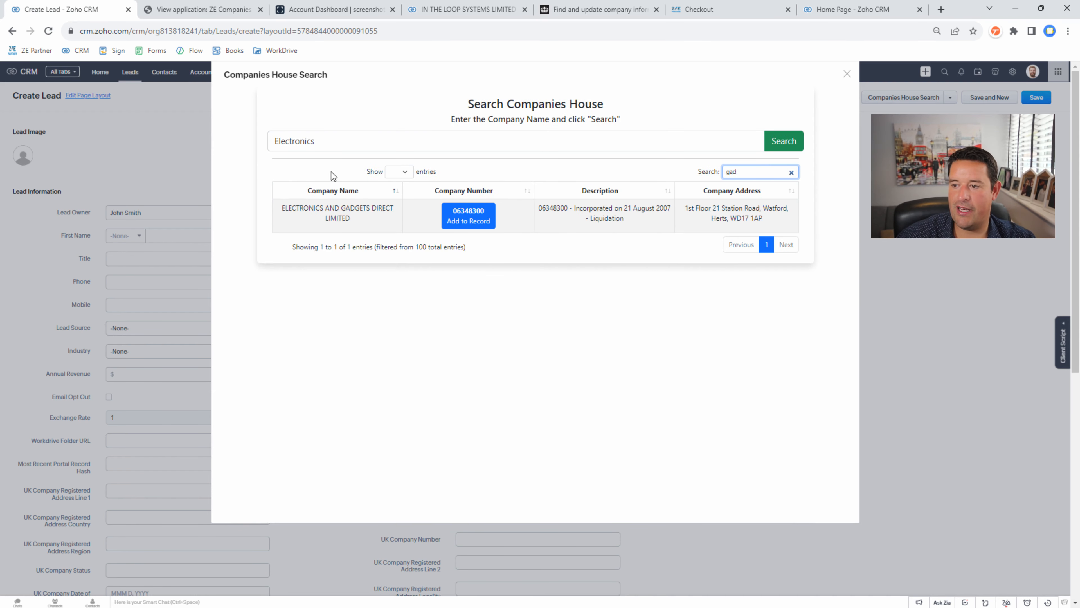
left_click(467, 217)
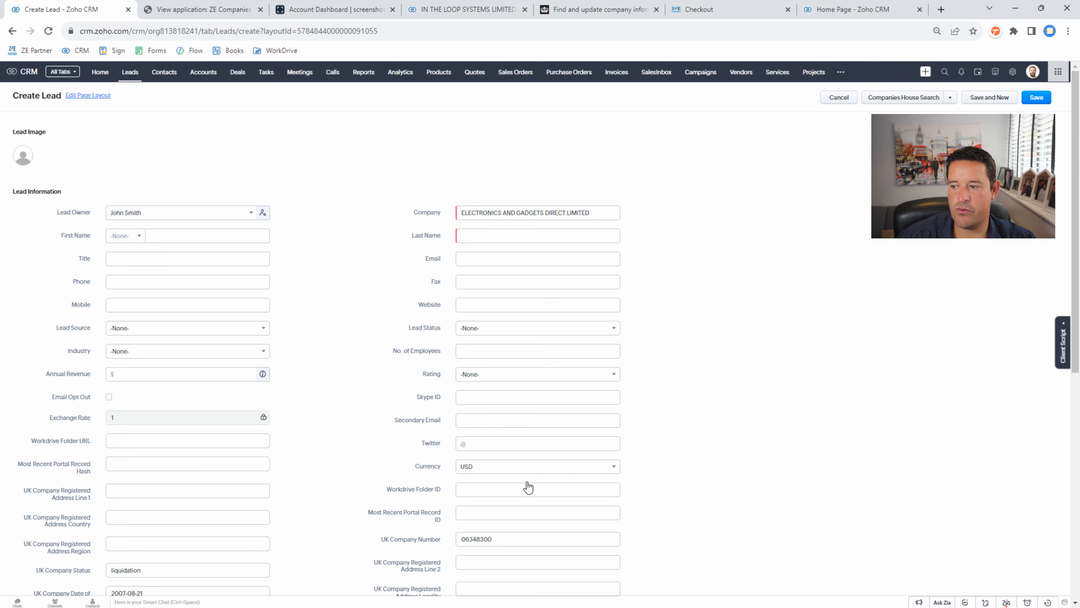
- Check the lead's auto-filled company name and liquidation status
left_click(496, 211)
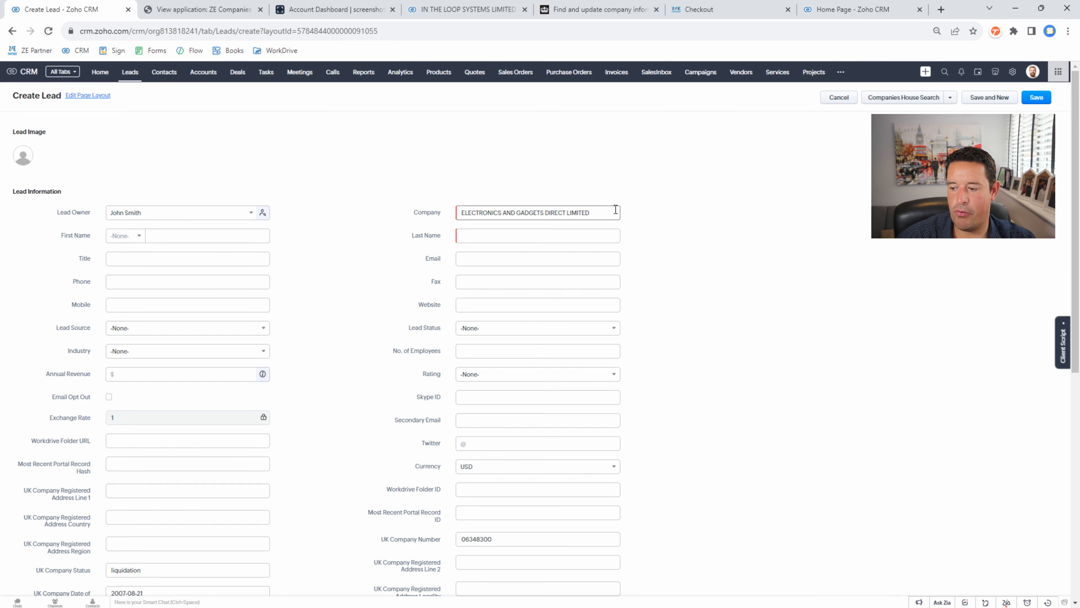
scroll(448, 411, "down", 4)
scroll(517, 449, "up", 3)
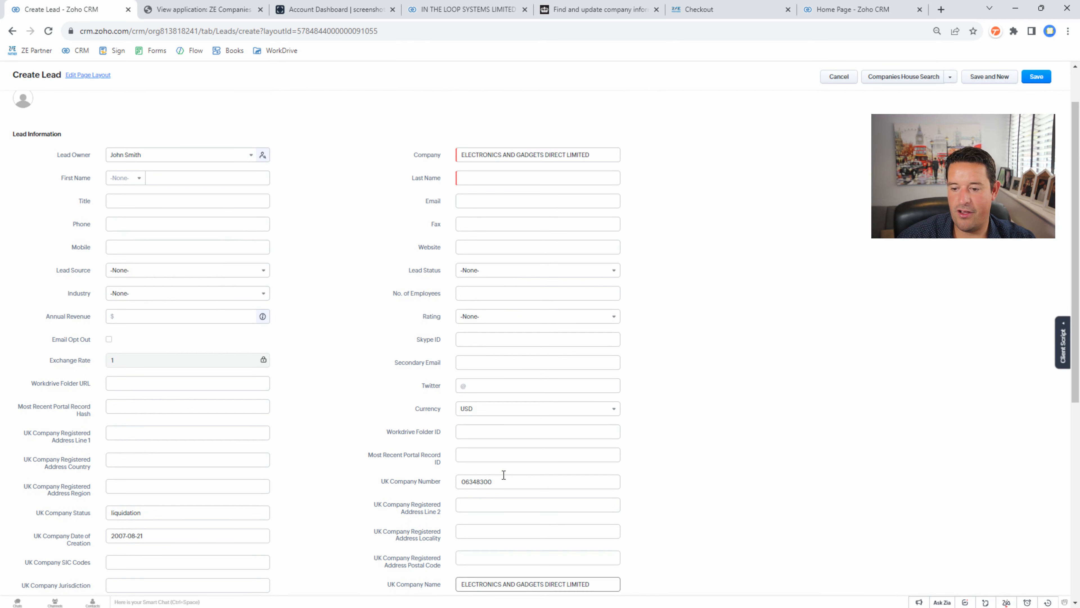
left_click_drag(147, 514, 90, 513)
left_click(256, 501)
left_click(347, 449)
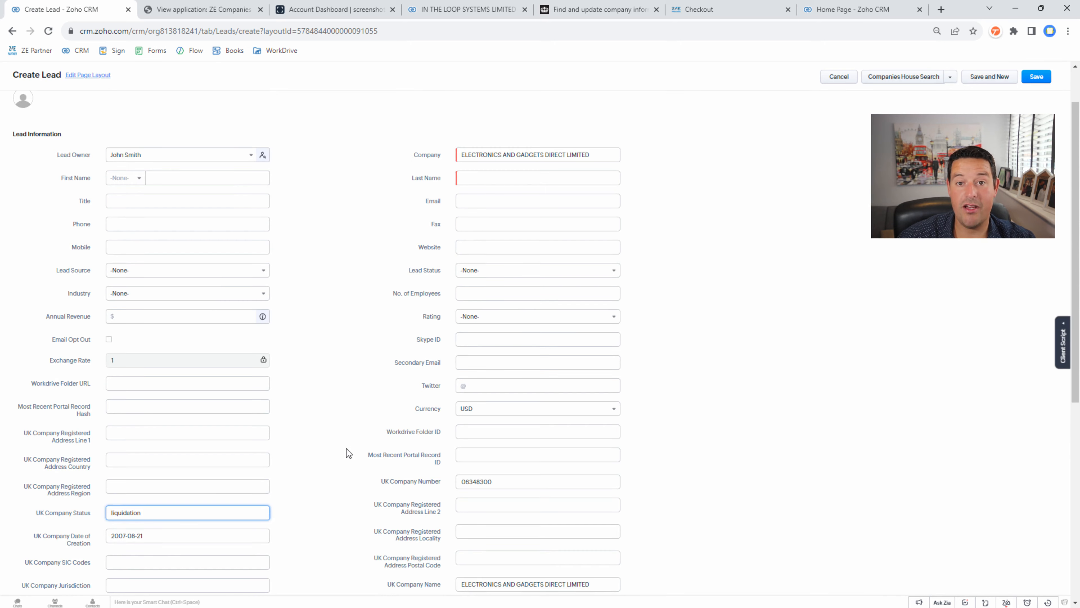
scroll(348, 449, "down", 3)
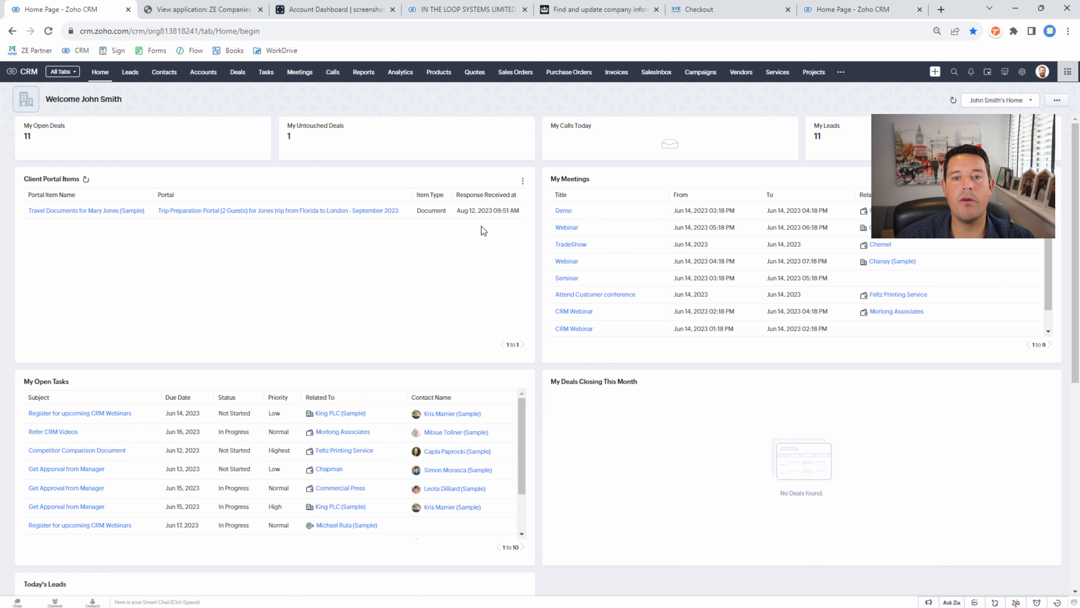
- Open the IN THE LOOP SYSTEMS LIMITED account from the Accounts list
left_click(203, 72)
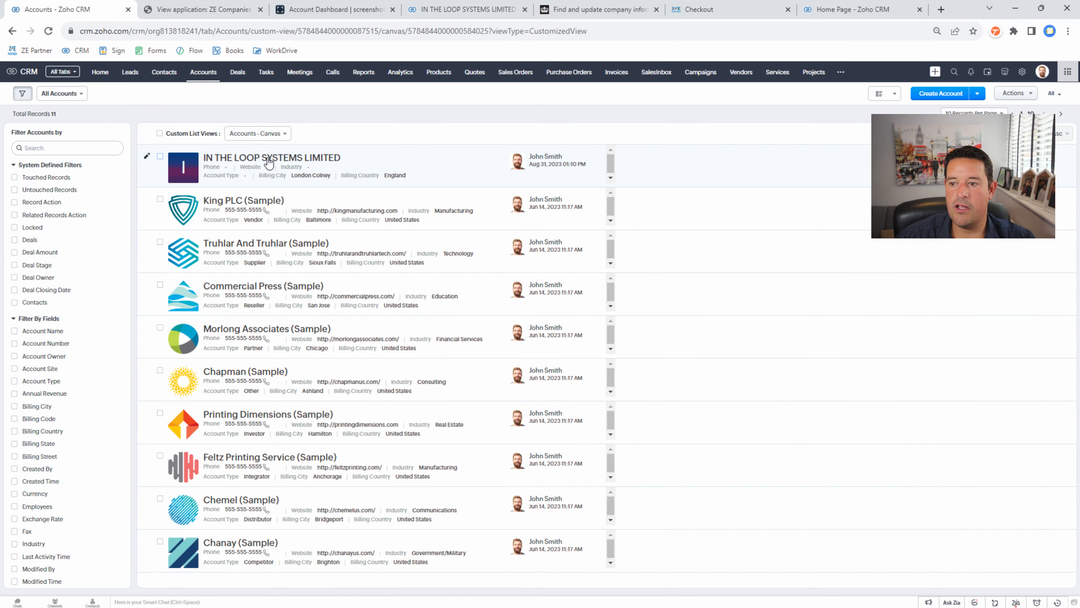
left_click(269, 159)
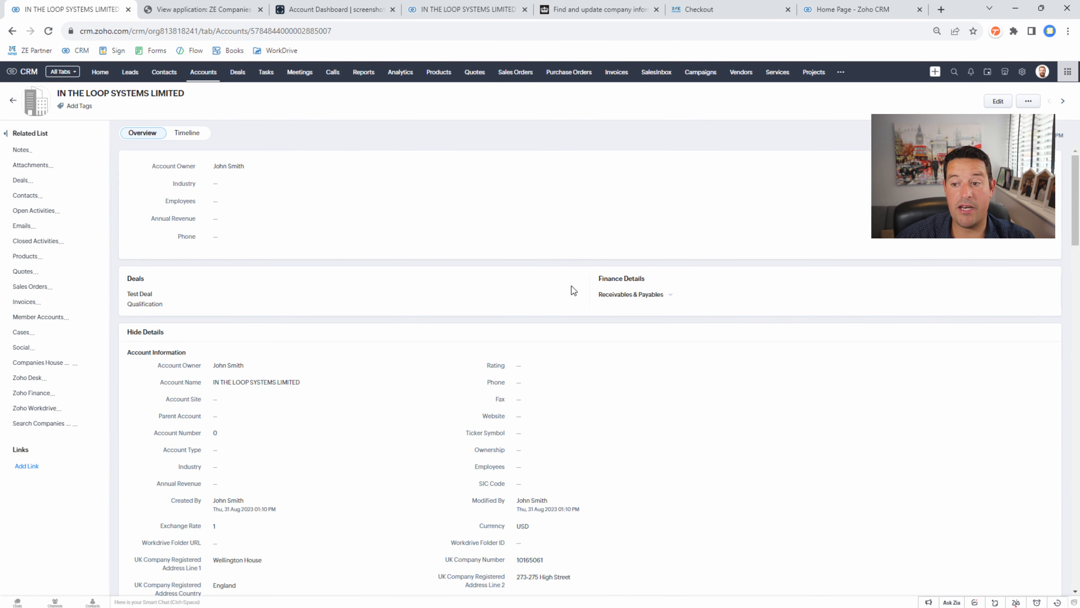
scroll(571, 286, "down", 5)
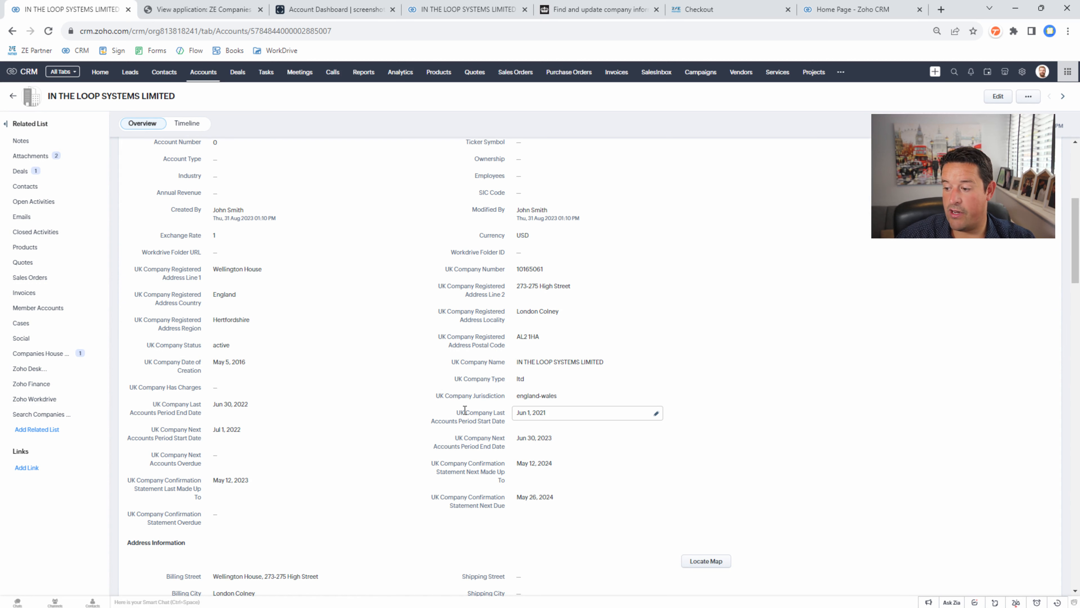
scroll(465, 397, "down", 1)
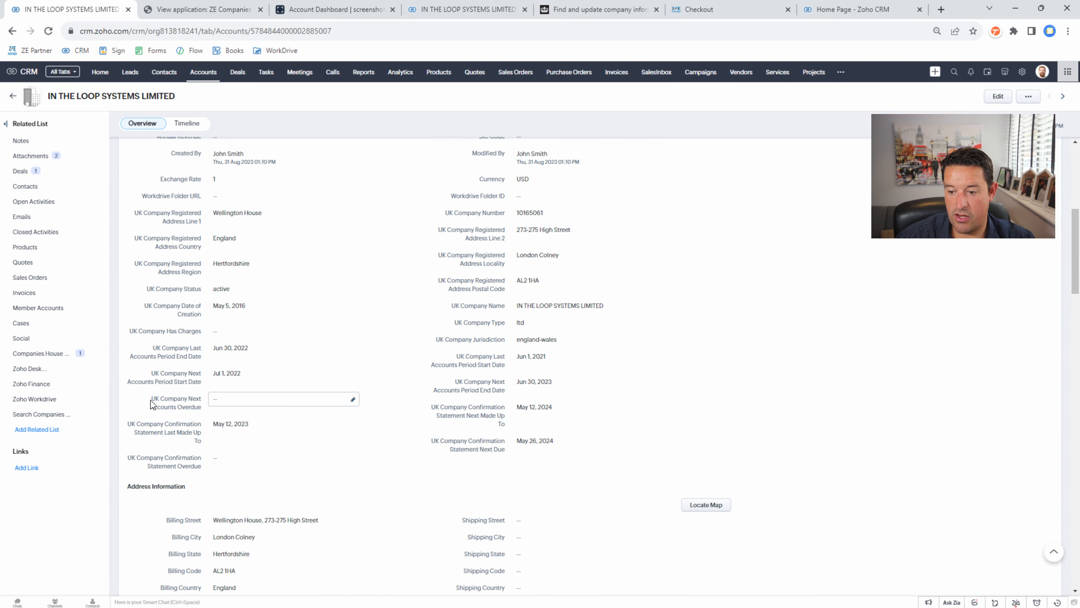
- Review the Next Accounts Overdue, Confirmation Statement Overdue and Has Charges fields, then jump to the Companies House record
left_click_drag(197, 404, 203, 409)
left_click(128, 456)
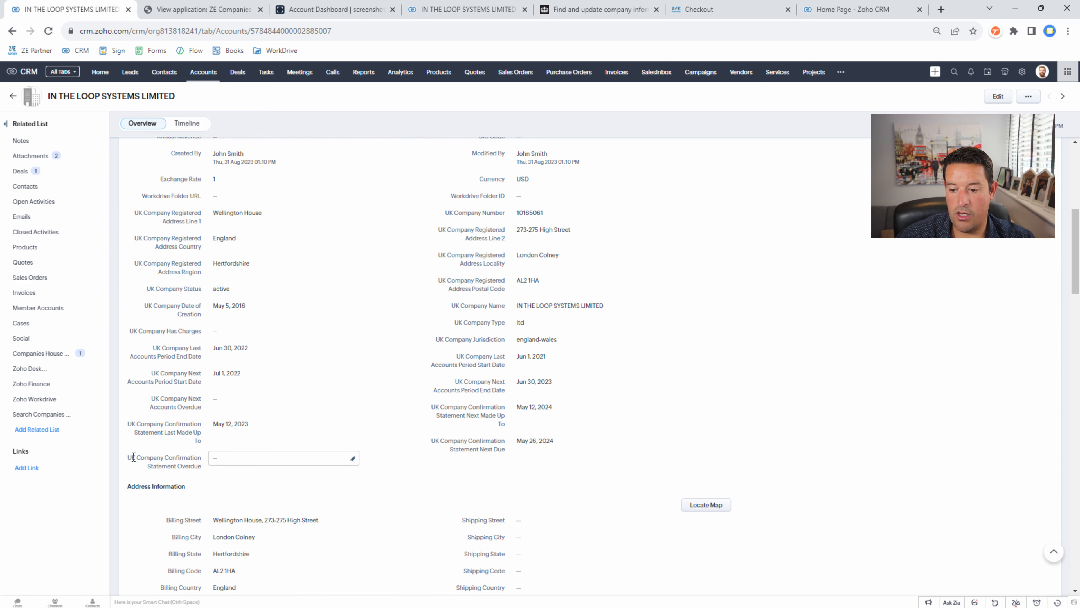
left_click_drag(128, 456, 203, 466)
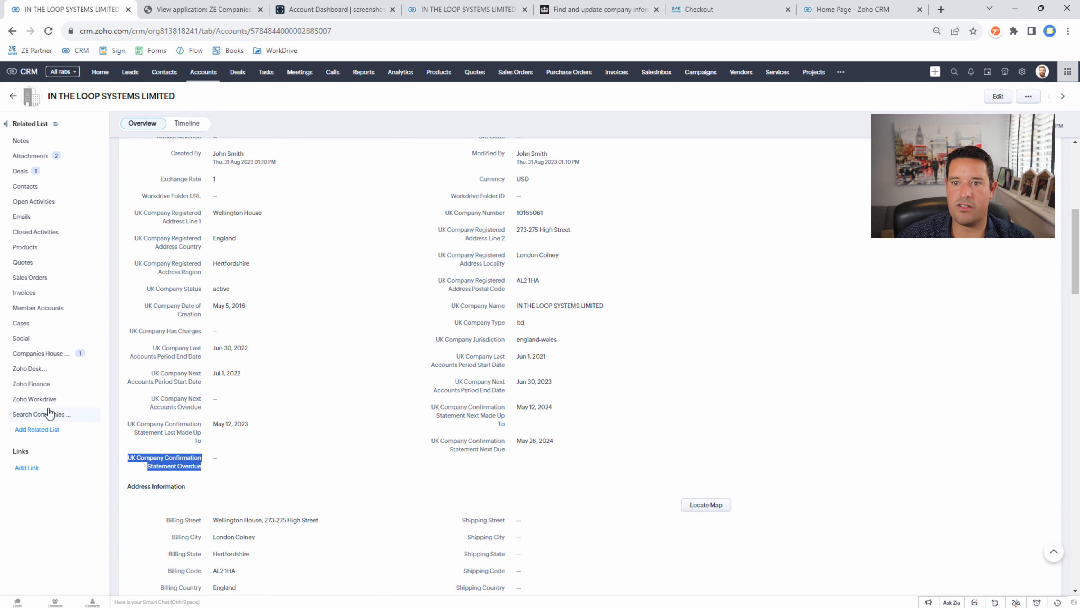
left_click(127, 370)
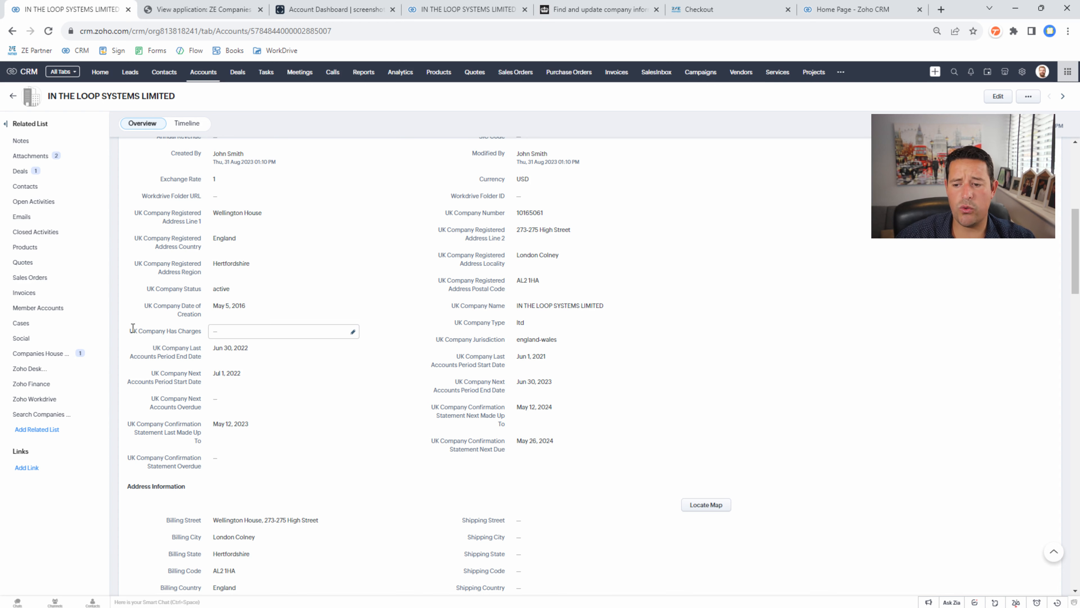
mouse_move(130, 330)
left_mouse_down()
mouse_move(200, 332)
mouse_move(145, 324)
left_mouse_up()
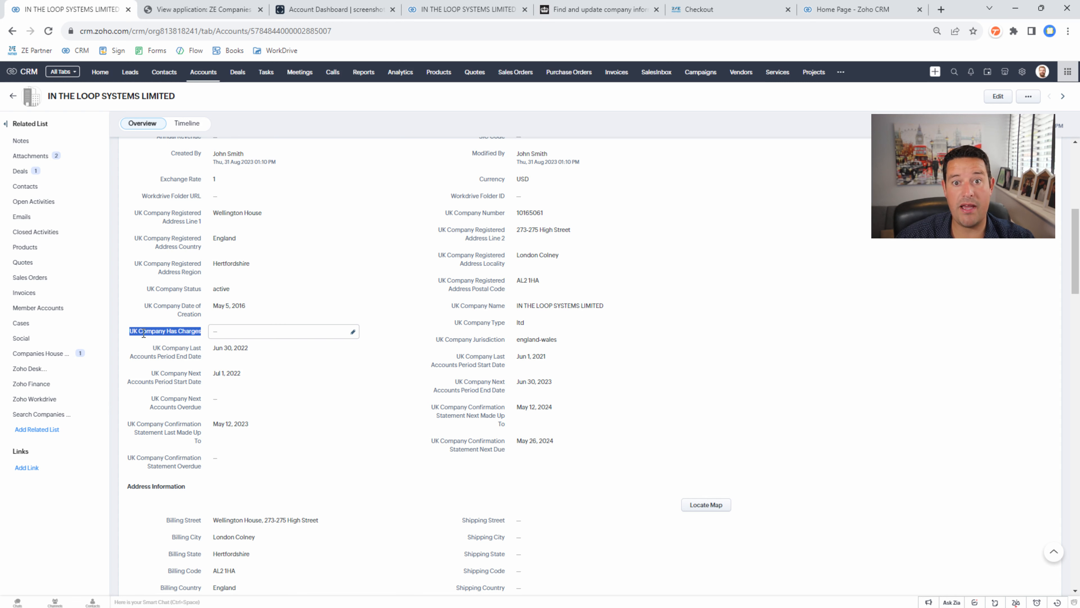
left_click(753, 294)
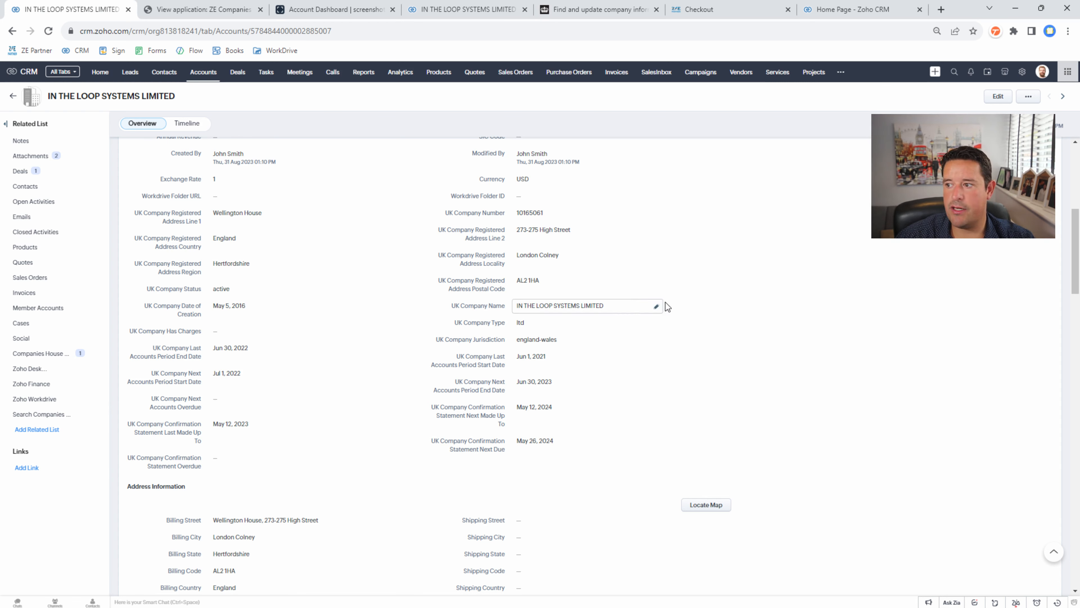
left_click(64, 355)
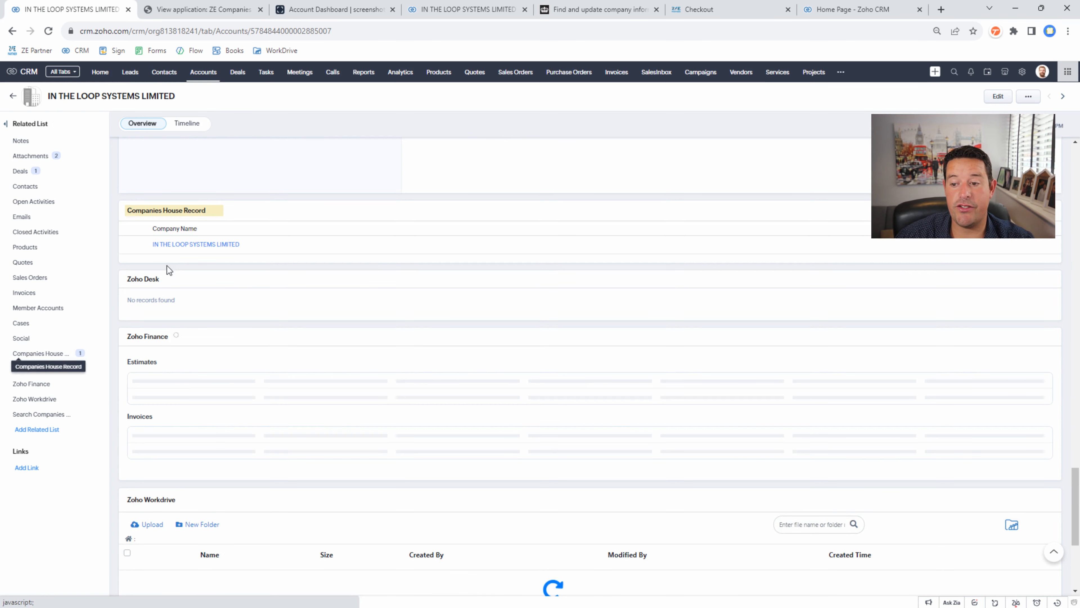
- Open the linked IN THE LOOP SYSTEMS LIMITED Companies House entry, refresh its screenshots and dismiss the save message
left_click(197, 244)
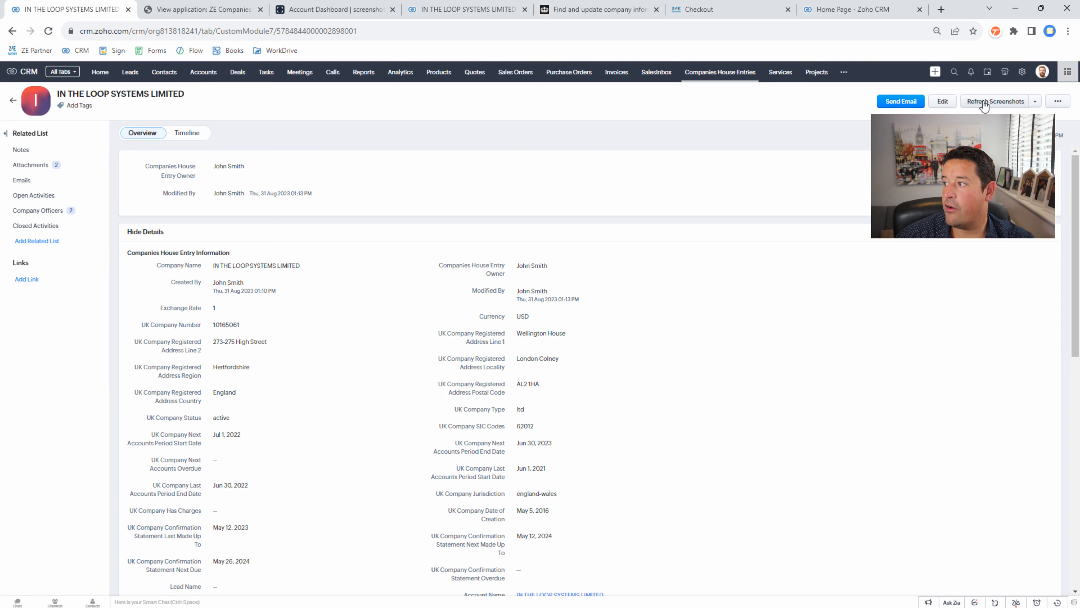
left_click(985, 105)
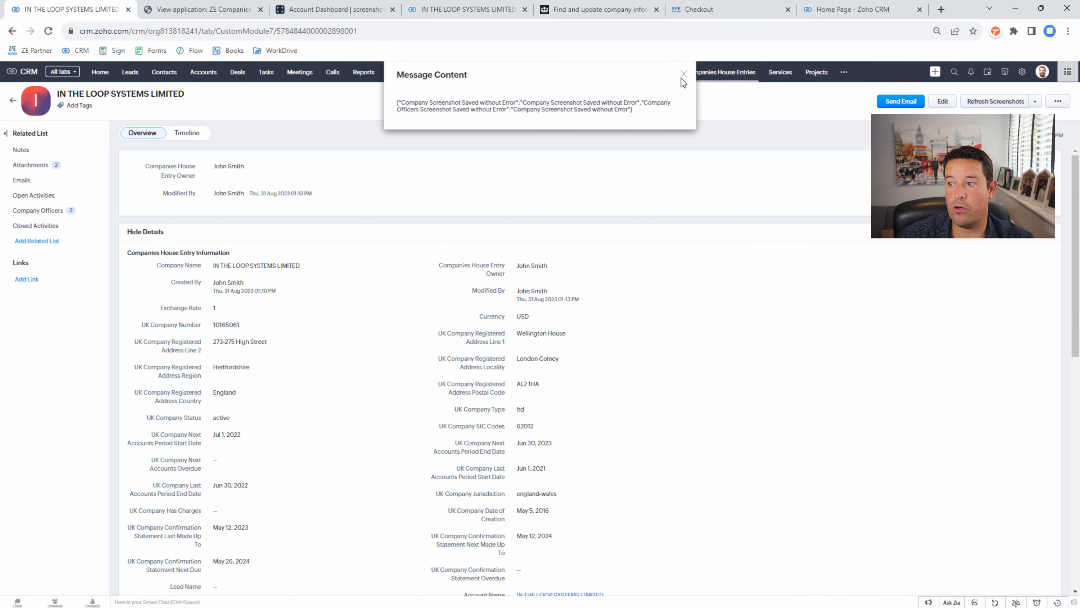
left_click(682, 76)
- Preview the Companies House screengrab among the four attachments, then close the image viewer
left_click(38, 165)
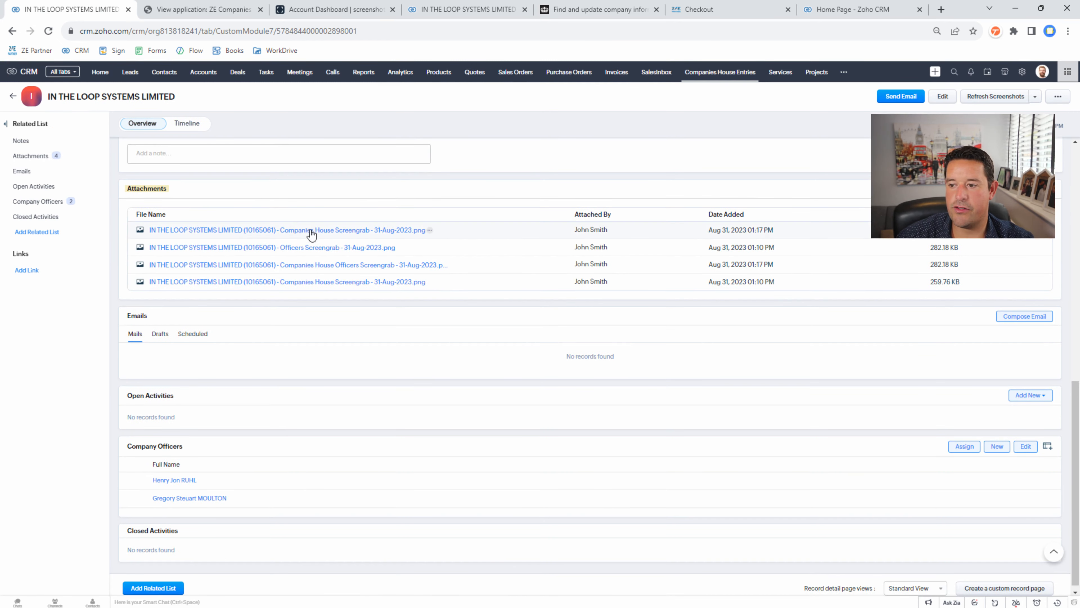
left_click(348, 231)
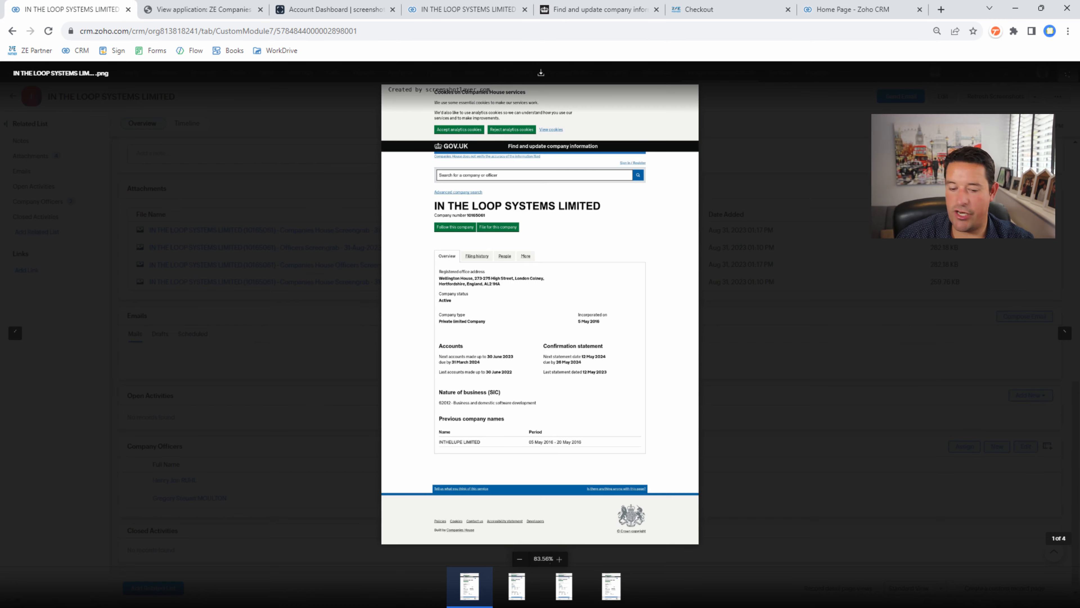
key("Escape")
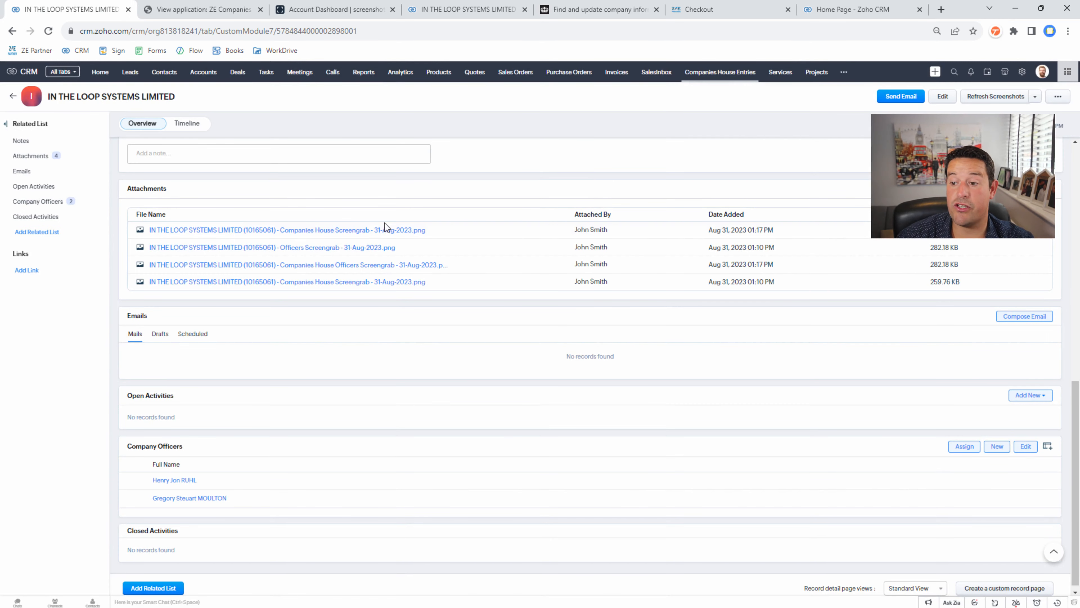
scroll(494, 248, "up", 6)
scroll(495, 248, "up", 5)
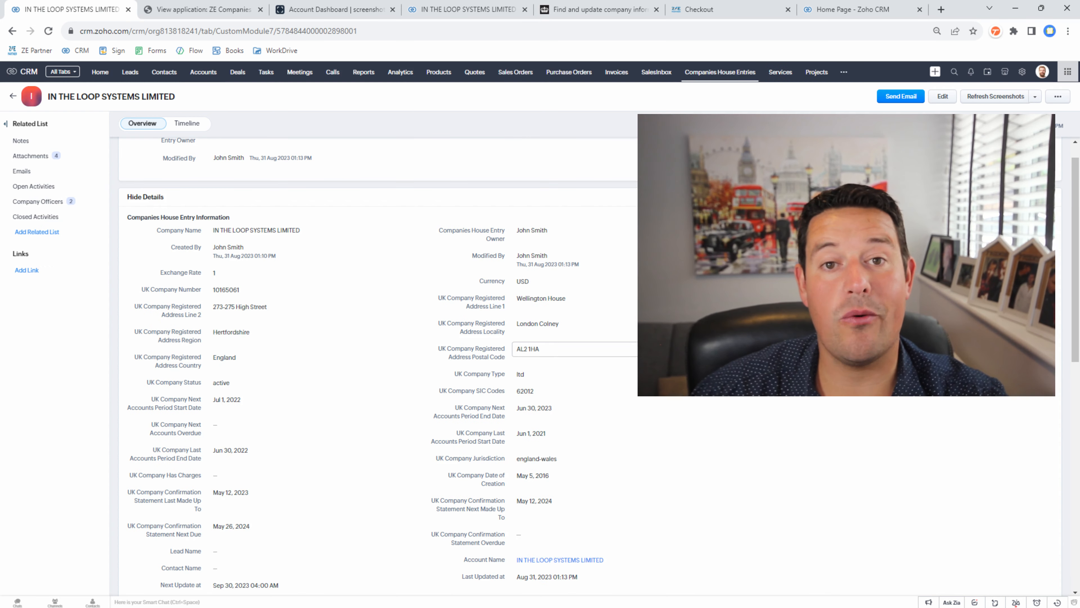
scroll(538, 328, "down", 1)
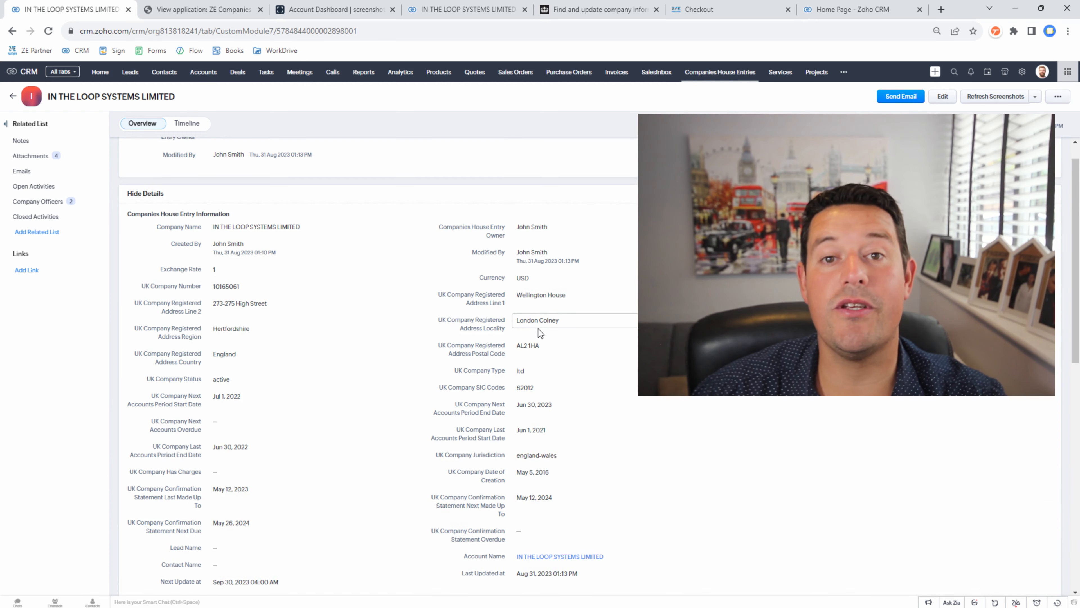
scroll(538, 328, "down", 2)
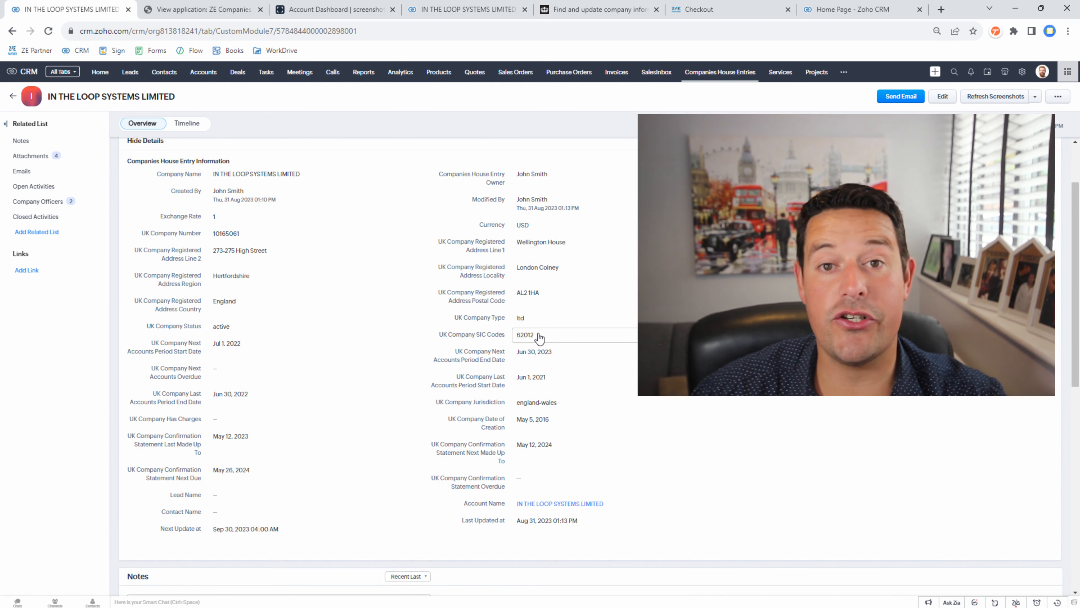
scroll(539, 337, "down", 1)
scroll(540, 337, "up", 1)
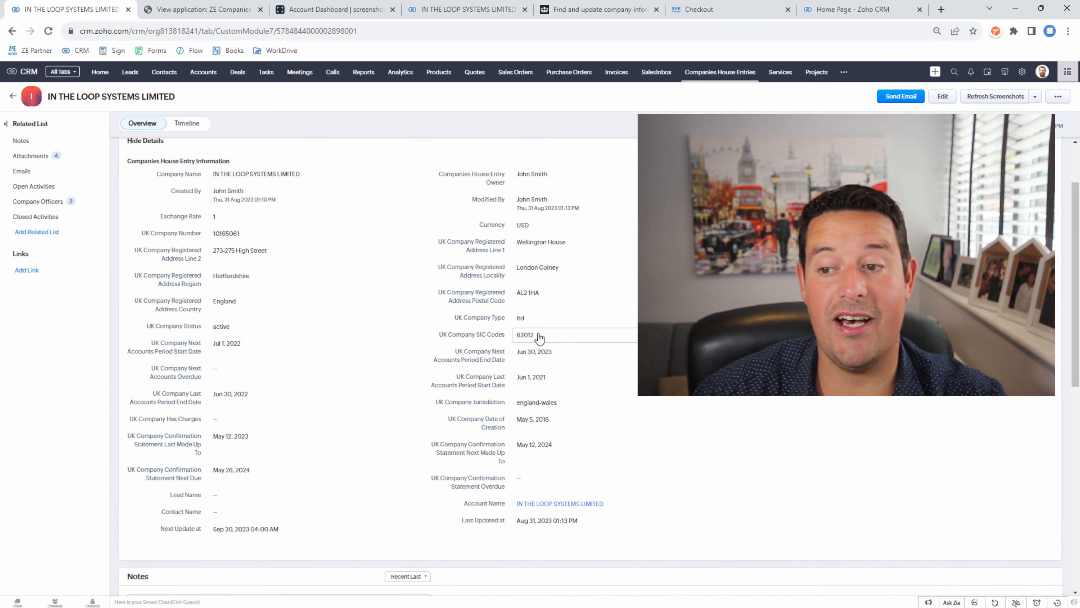